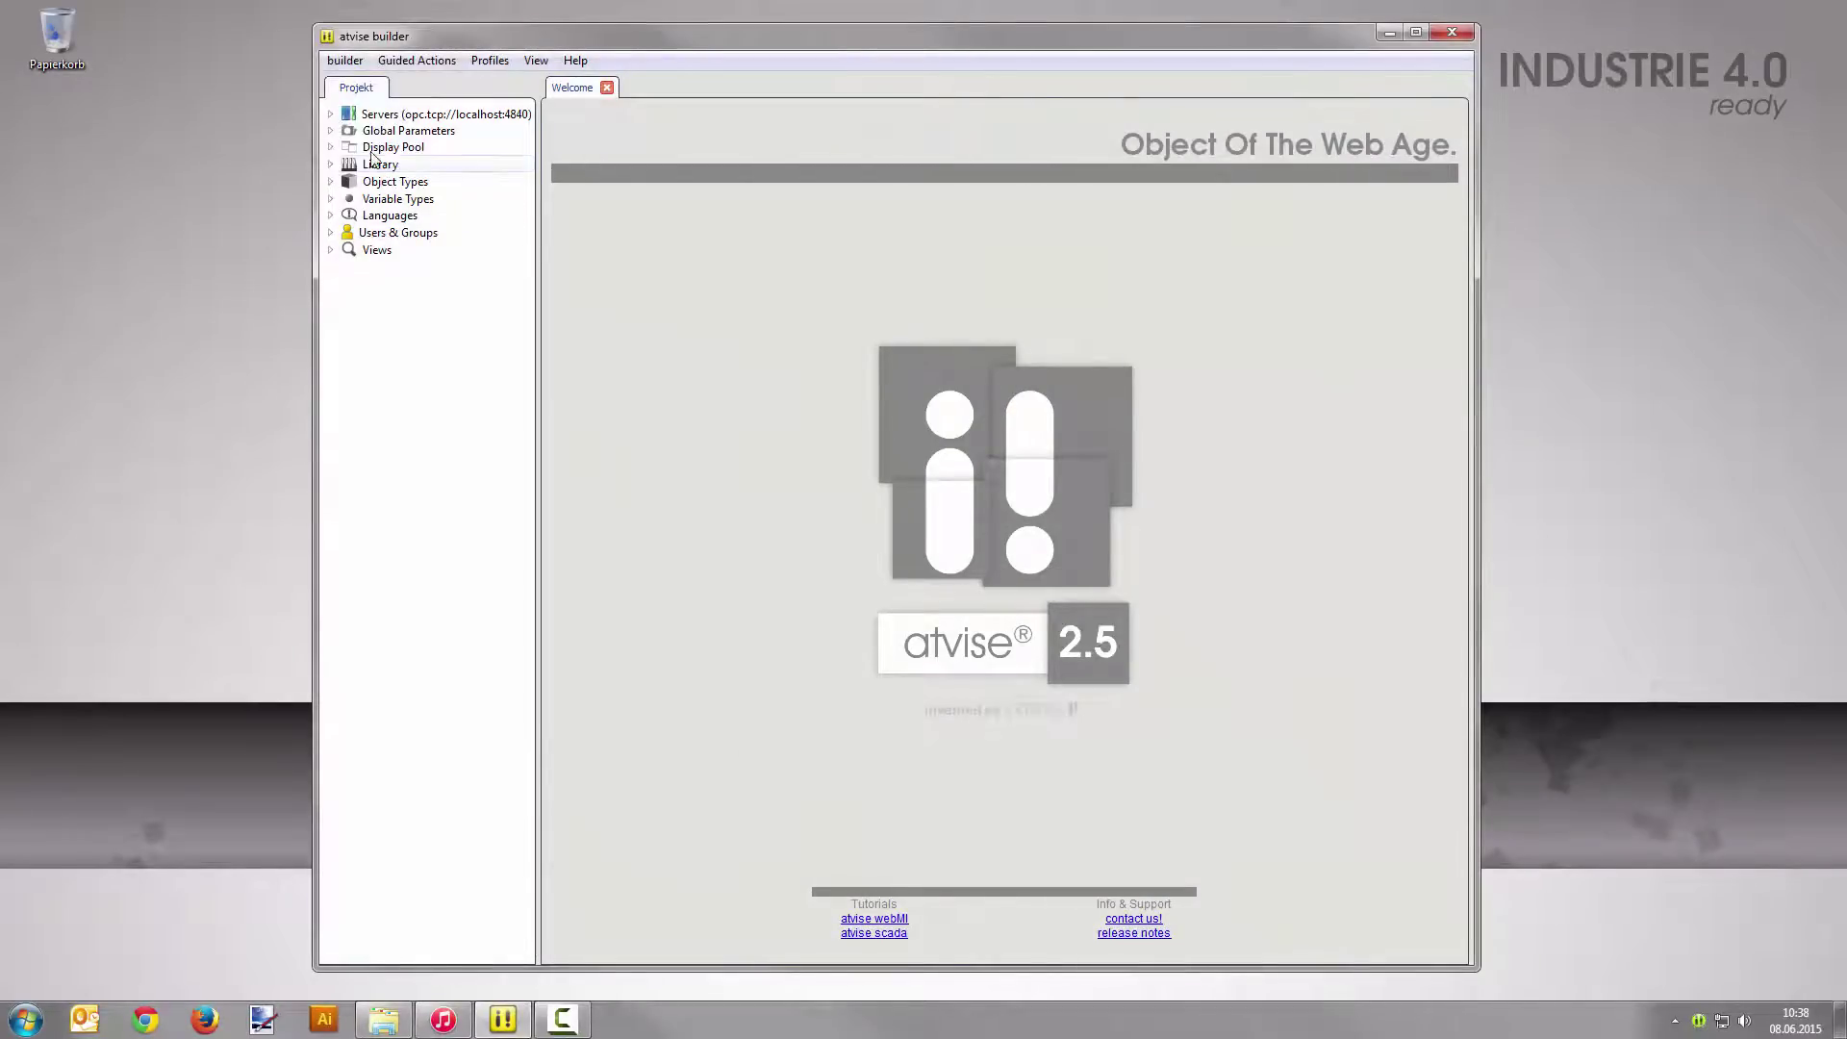
- Expand Servers and My Server in the project tree to reveal its sections
{"action": "left_click", "coordinate": [331, 114]}
{"action": "left_click", "coordinate": [350, 133]}
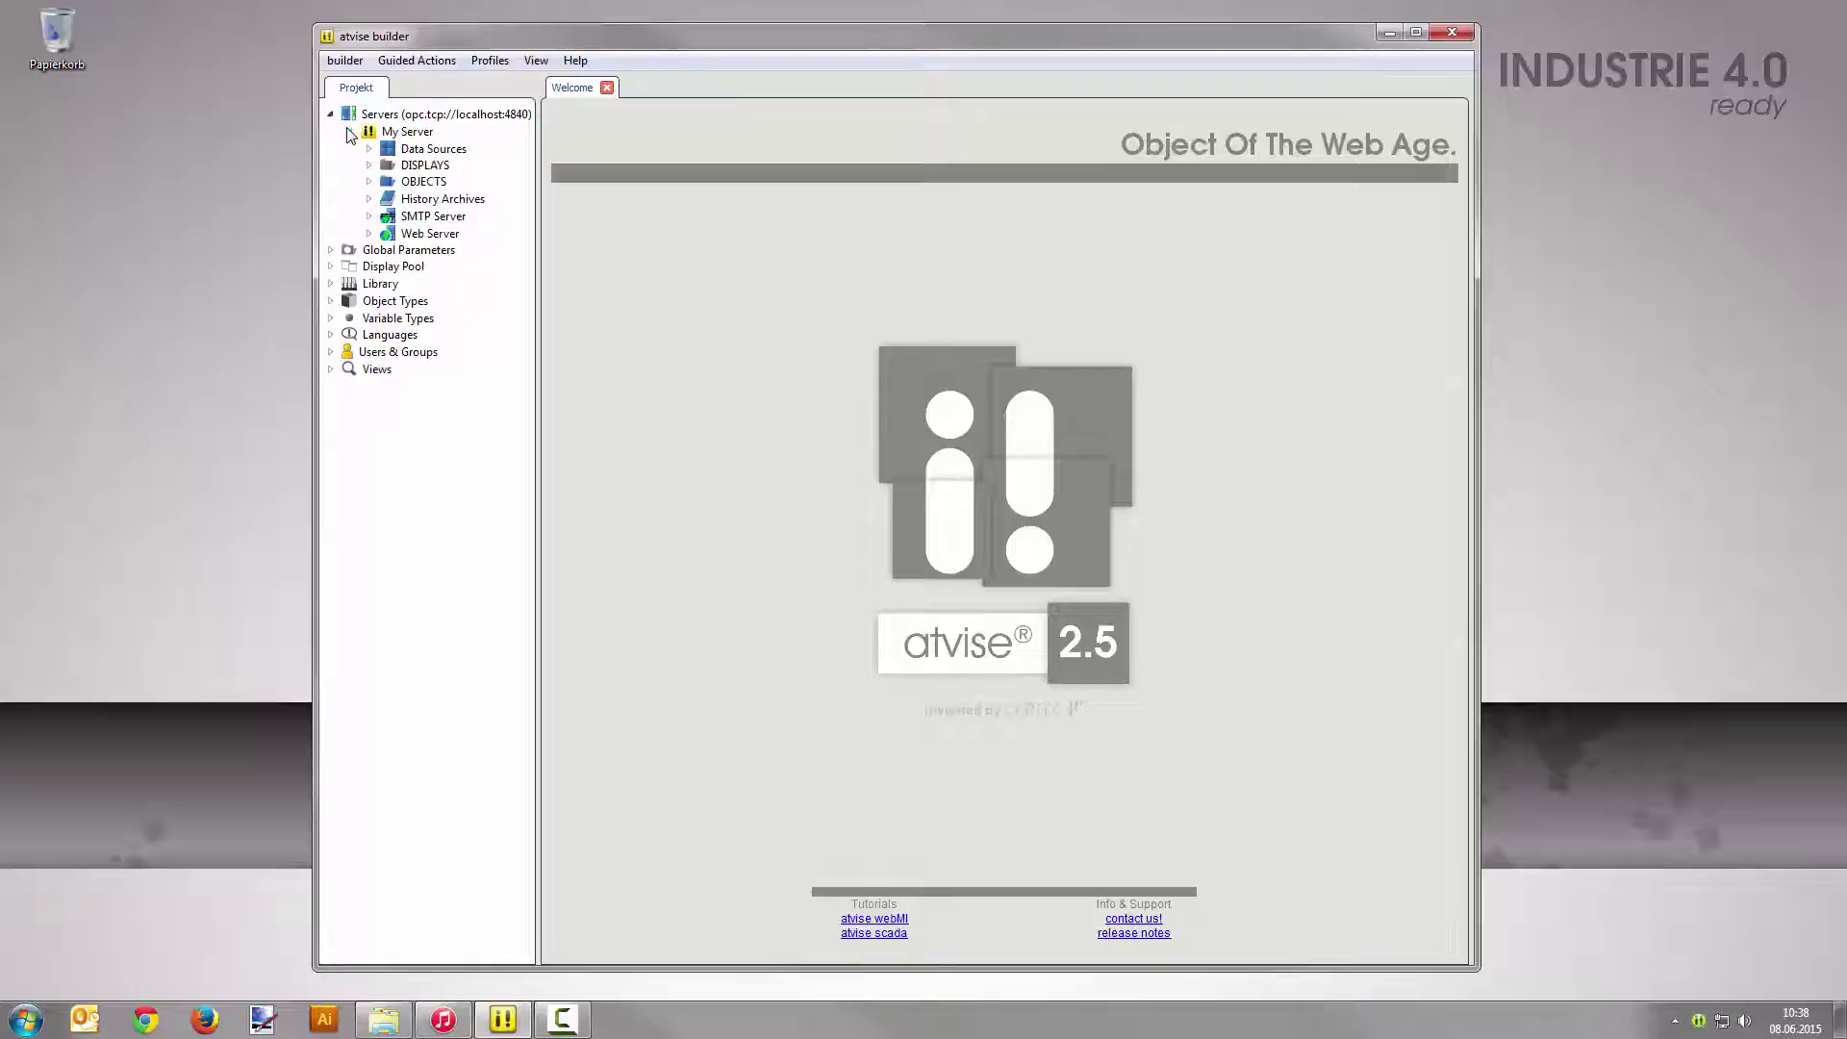
- Add a Boolean data variable named bool1 under OBJECTS and expand the folder to show it
{"action": "right_click", "coordinate": [484, 183]}
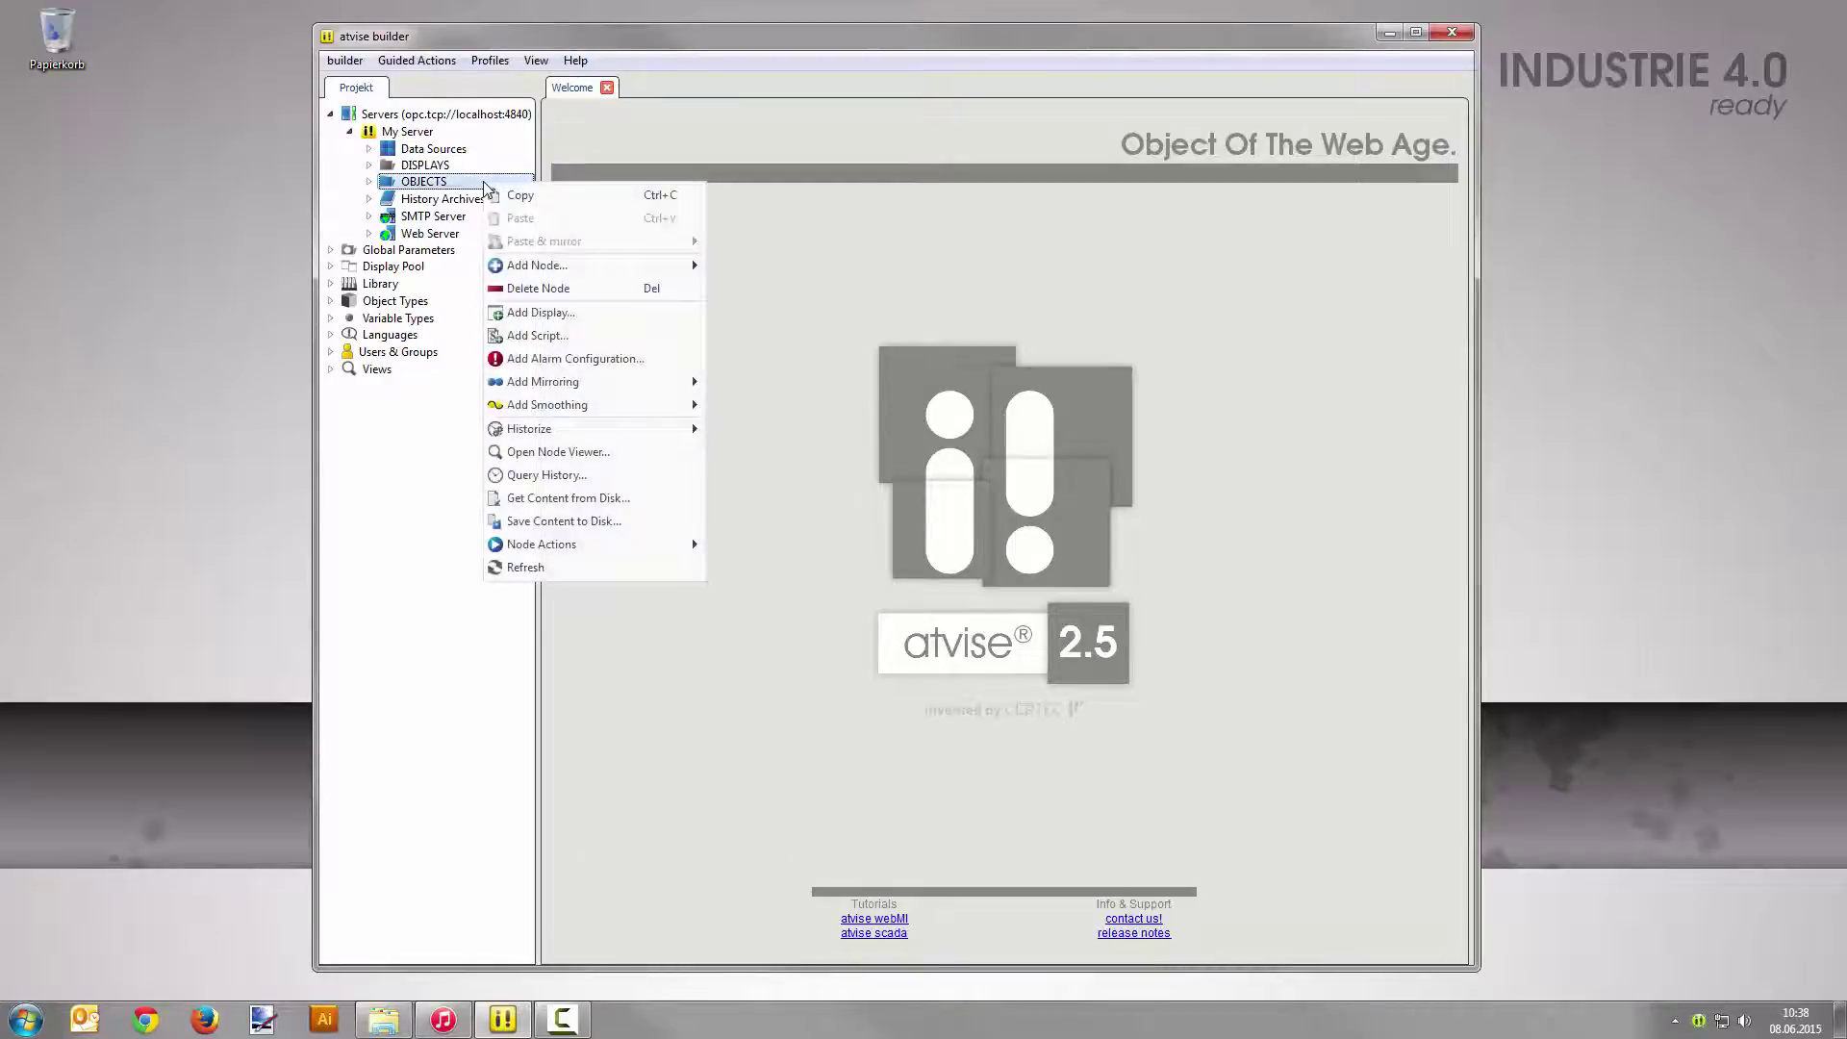
{"action": "mouse_move", "coordinate": [664, 266]}
{"action": "mouse_move", "coordinate": [779, 293]}
{"action": "left_click", "coordinate": [863, 296]}
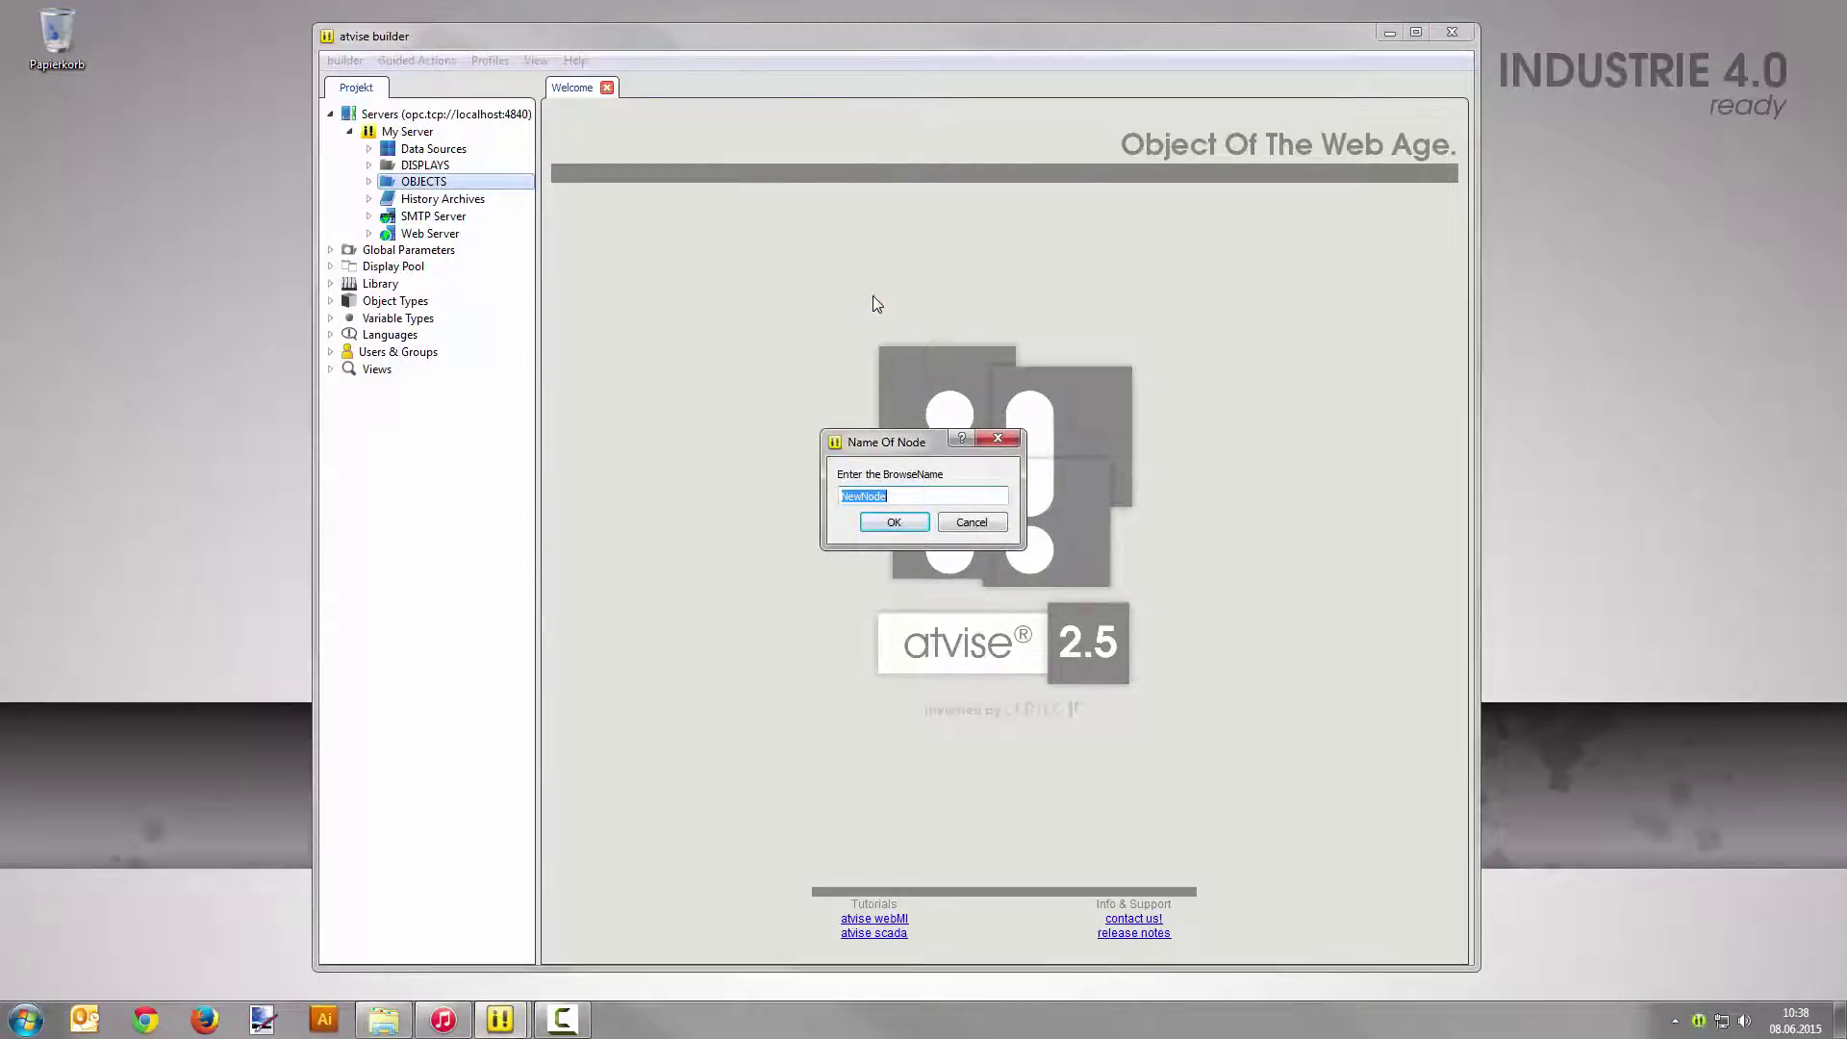
{"action": "type", "text": "bool1"}
{"action": "left_click", "coordinate": [894, 525]}
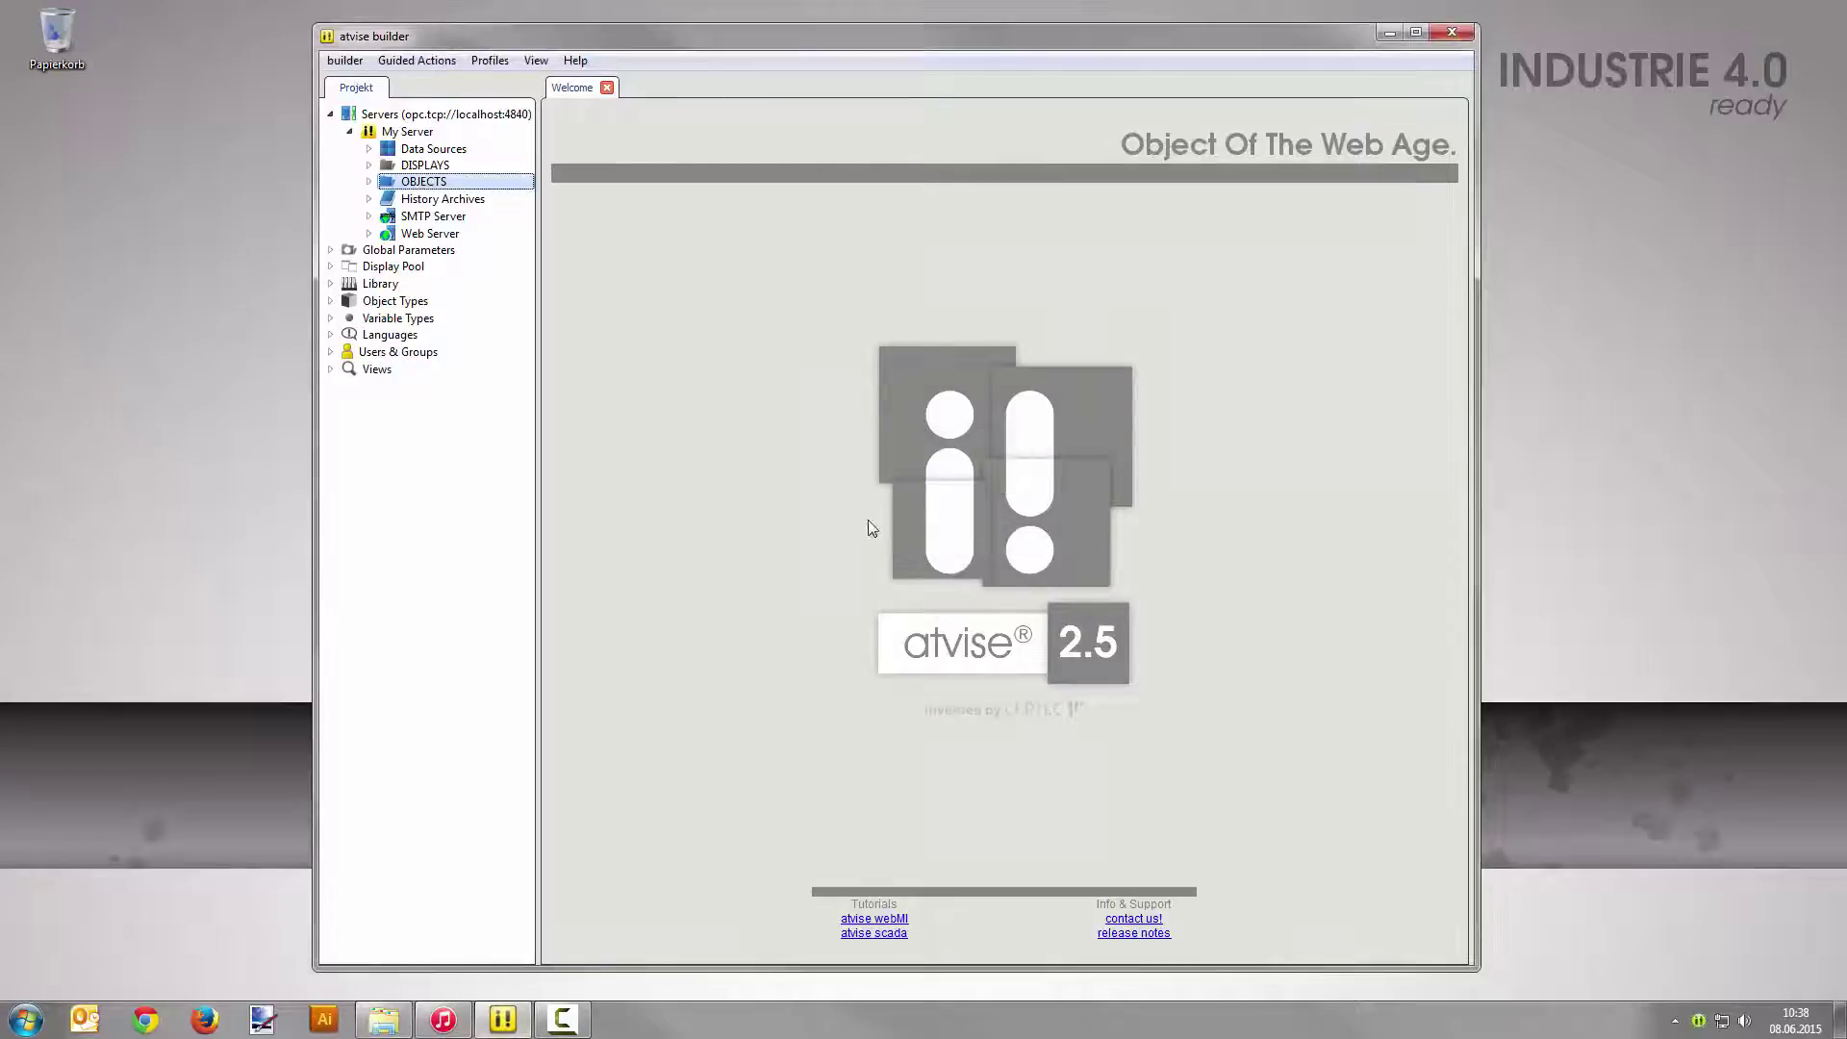
{"action": "left_click", "coordinate": [369, 182]}
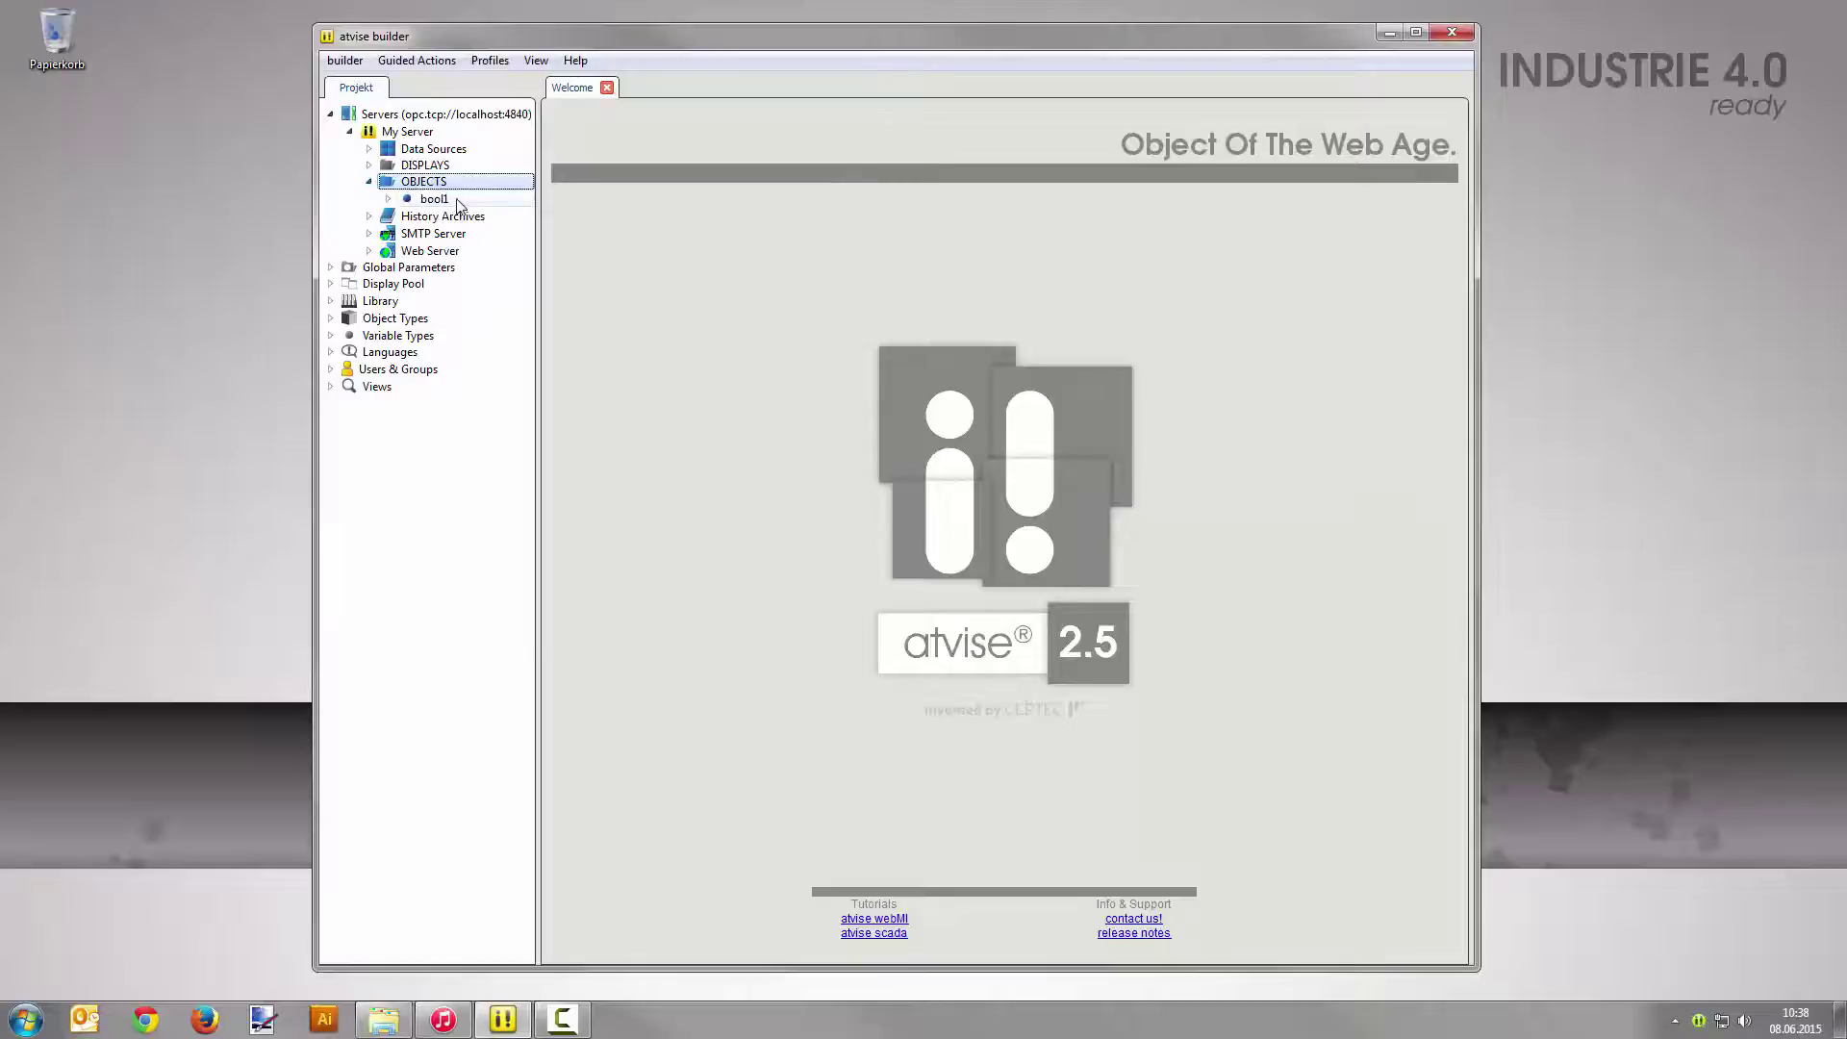
- Open bool1's attribute table and set its Value attribute to true
{"action": "double_click", "coordinate": [463, 204]}
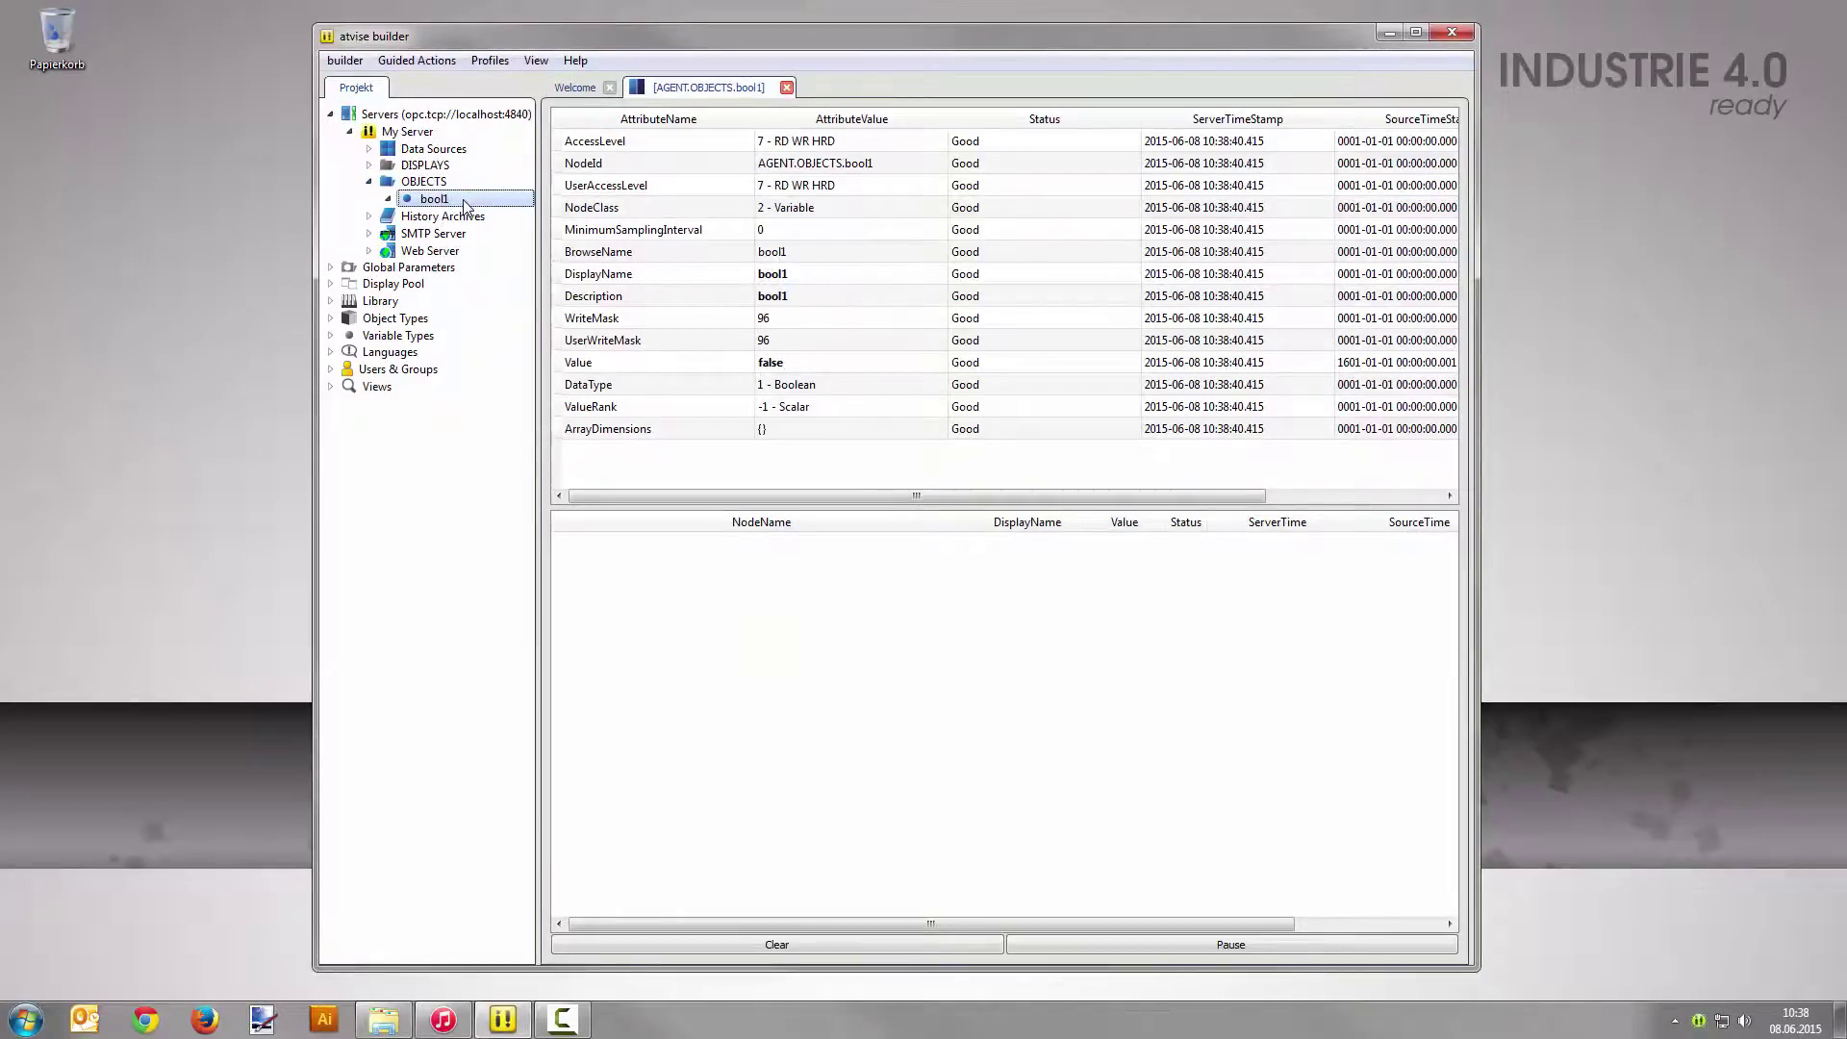
{"action": "left_click", "coordinate": [808, 368]}
{"action": "left_click", "coordinate": [803, 363]}
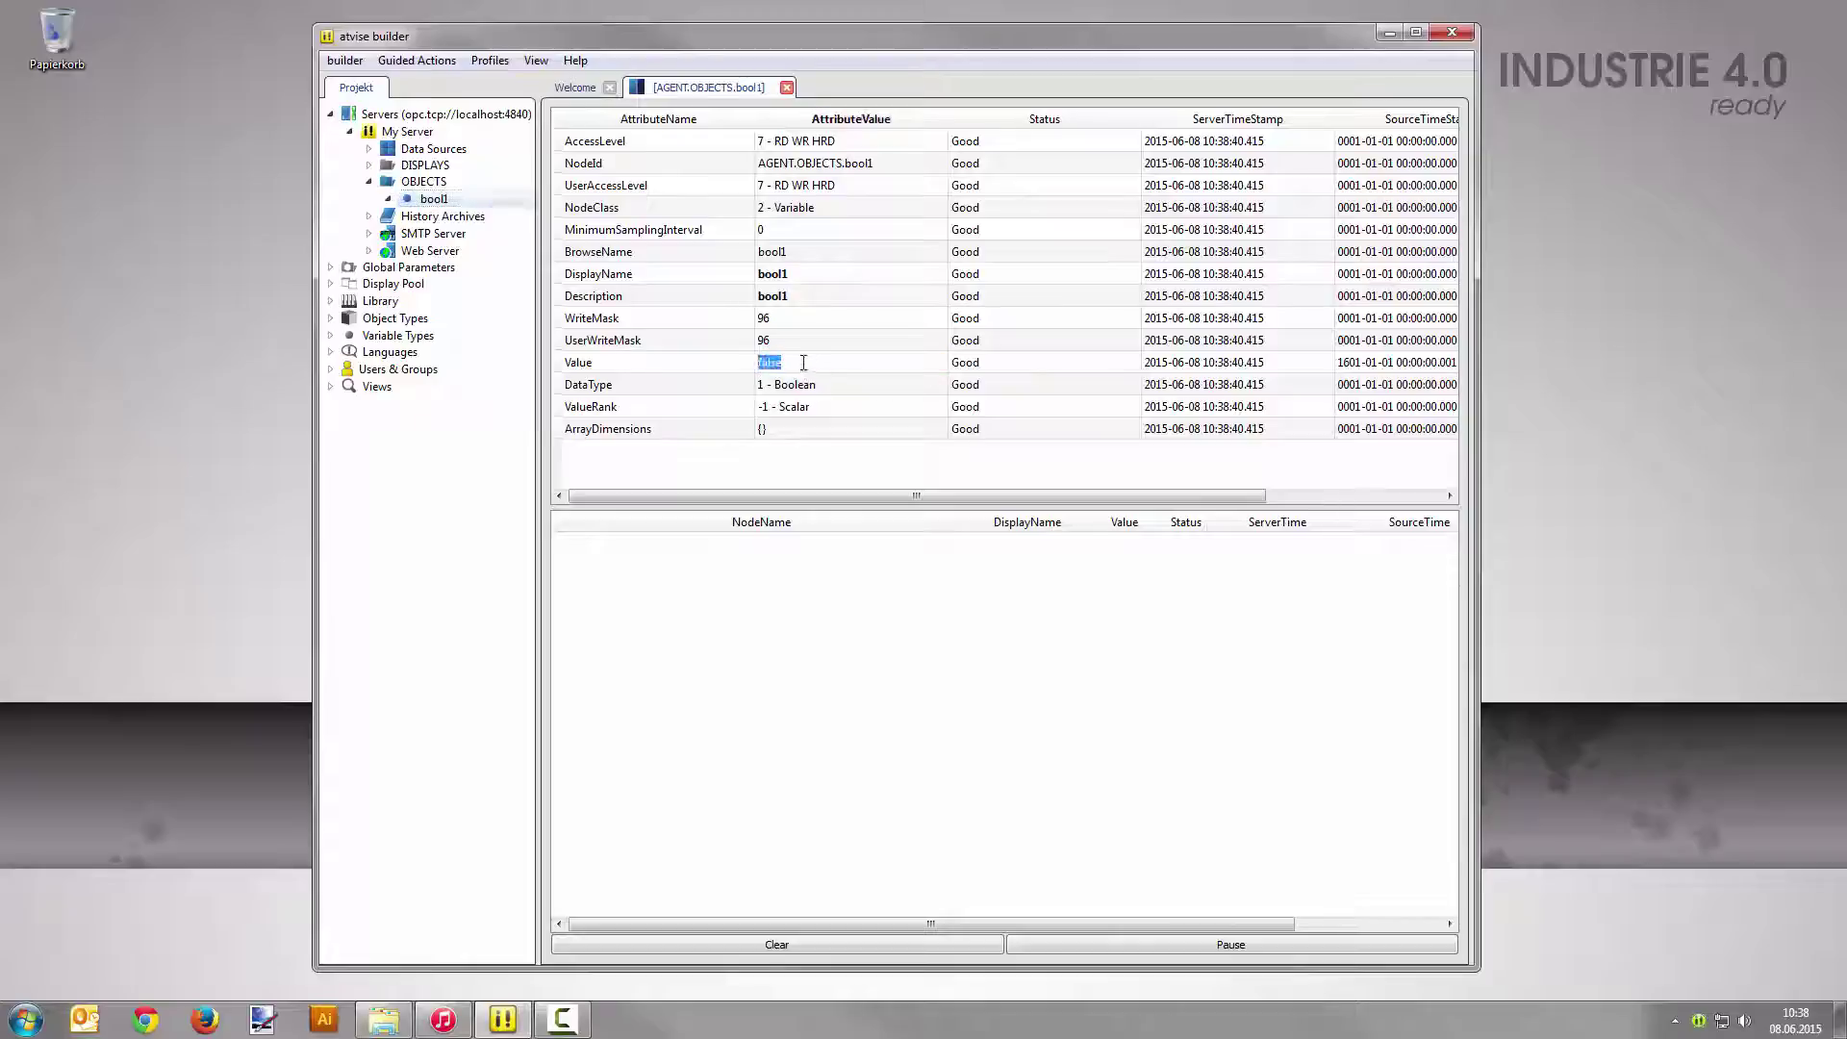
{"action": "type", "text": "true"}
{"action": "key", "text": "Return"}
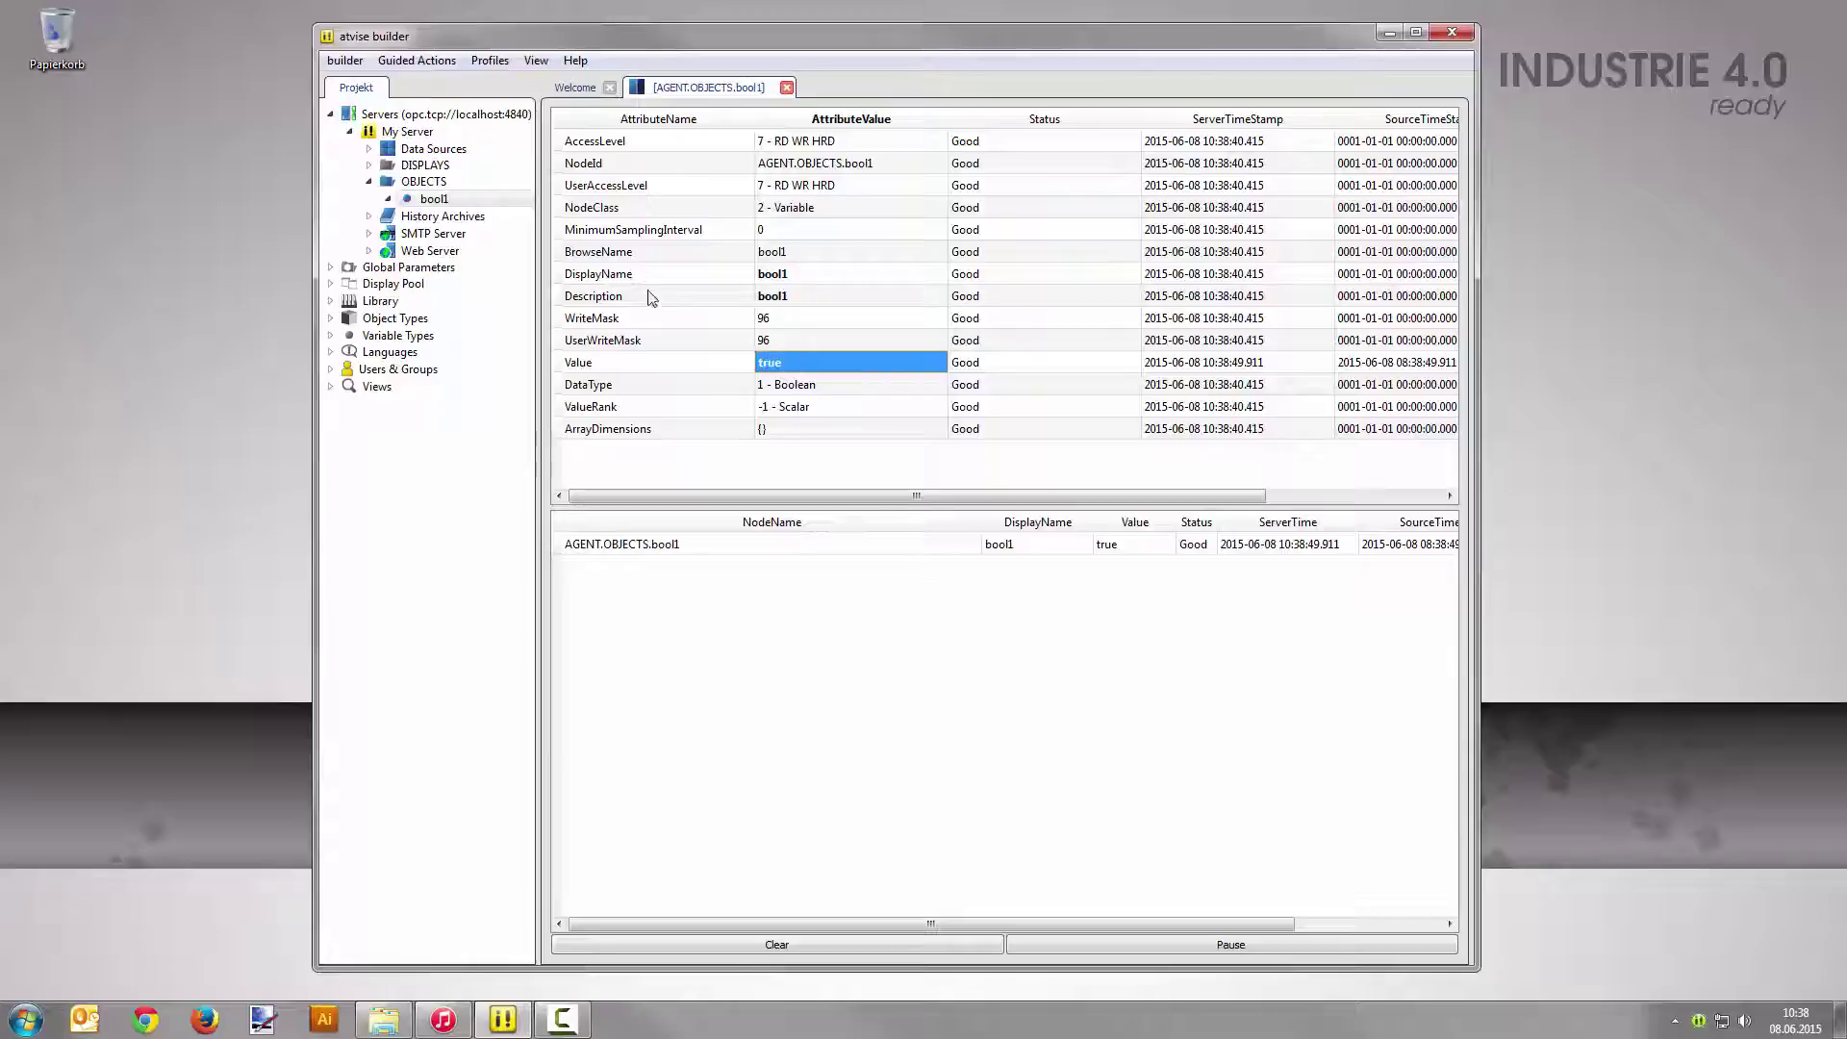
- Add an alarm configuration named Configuration1 to bool1 from its context menu
{"action": "right_click", "coordinate": [501, 201]}
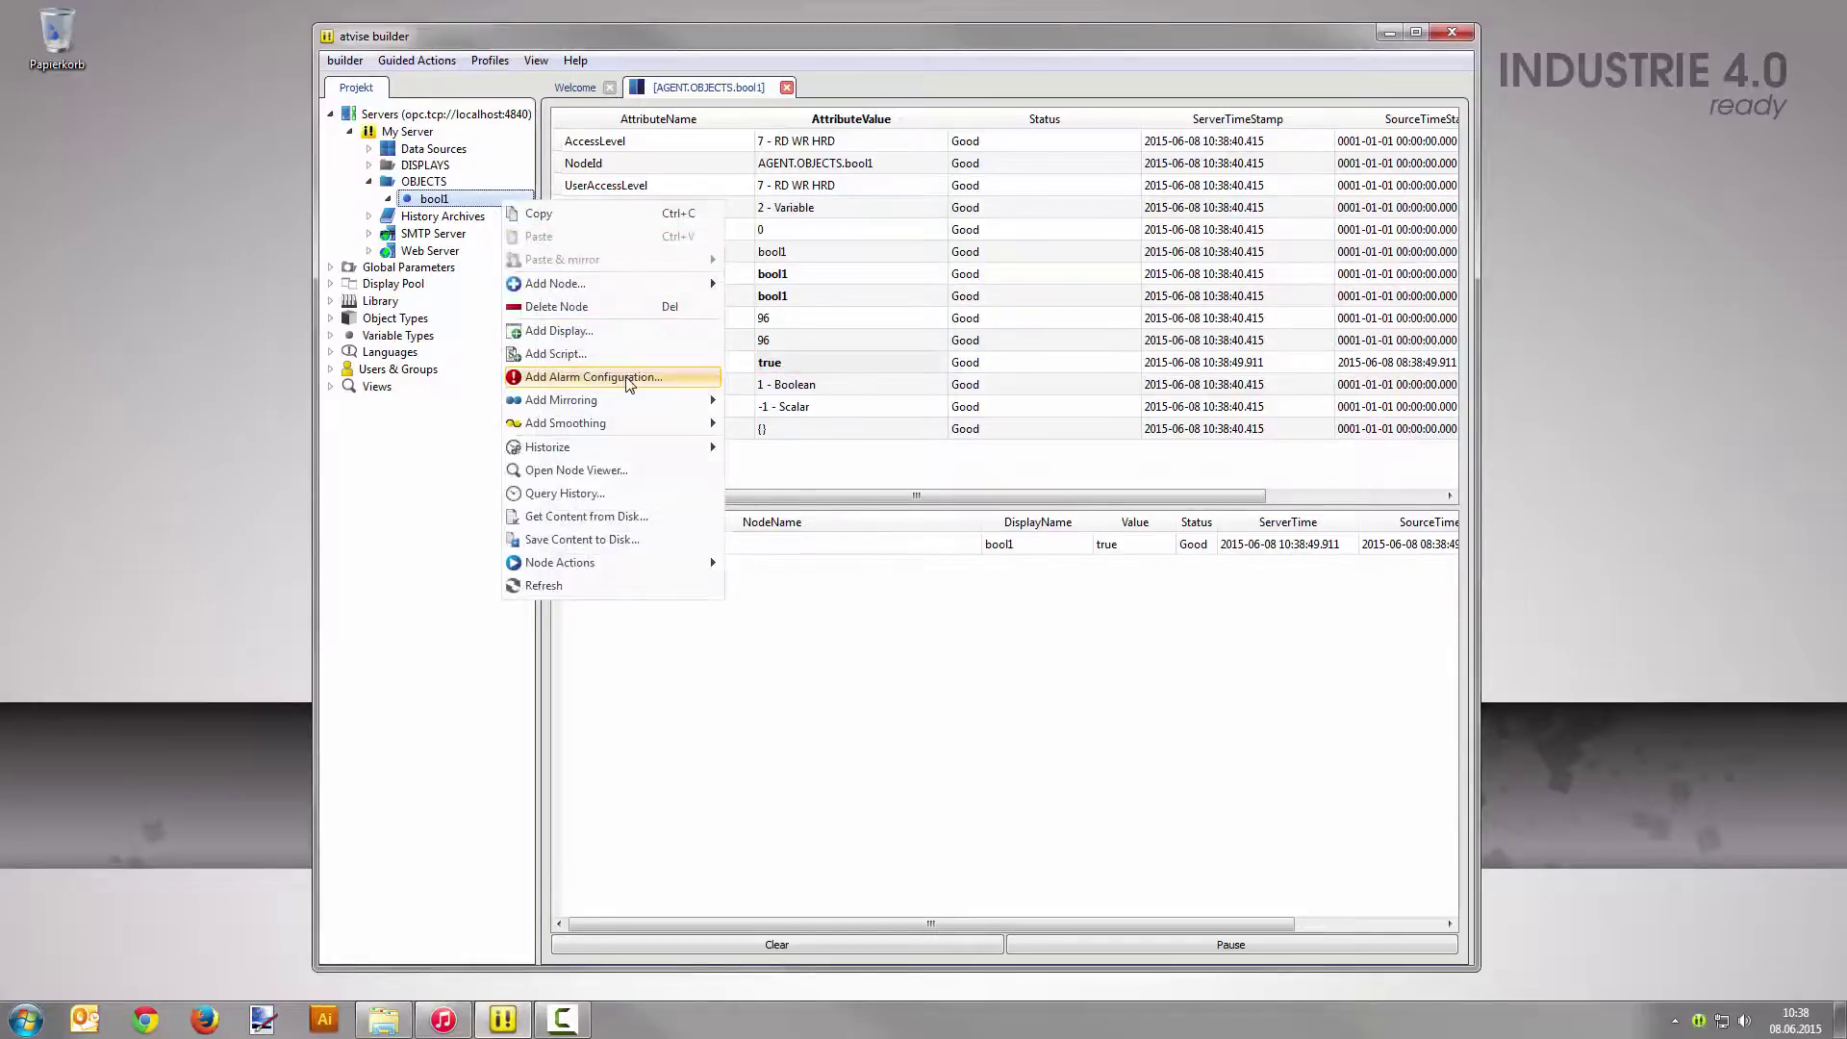
{"action": "left_click", "coordinate": [616, 377]}
{"action": "type", "text": "Configuration1"}
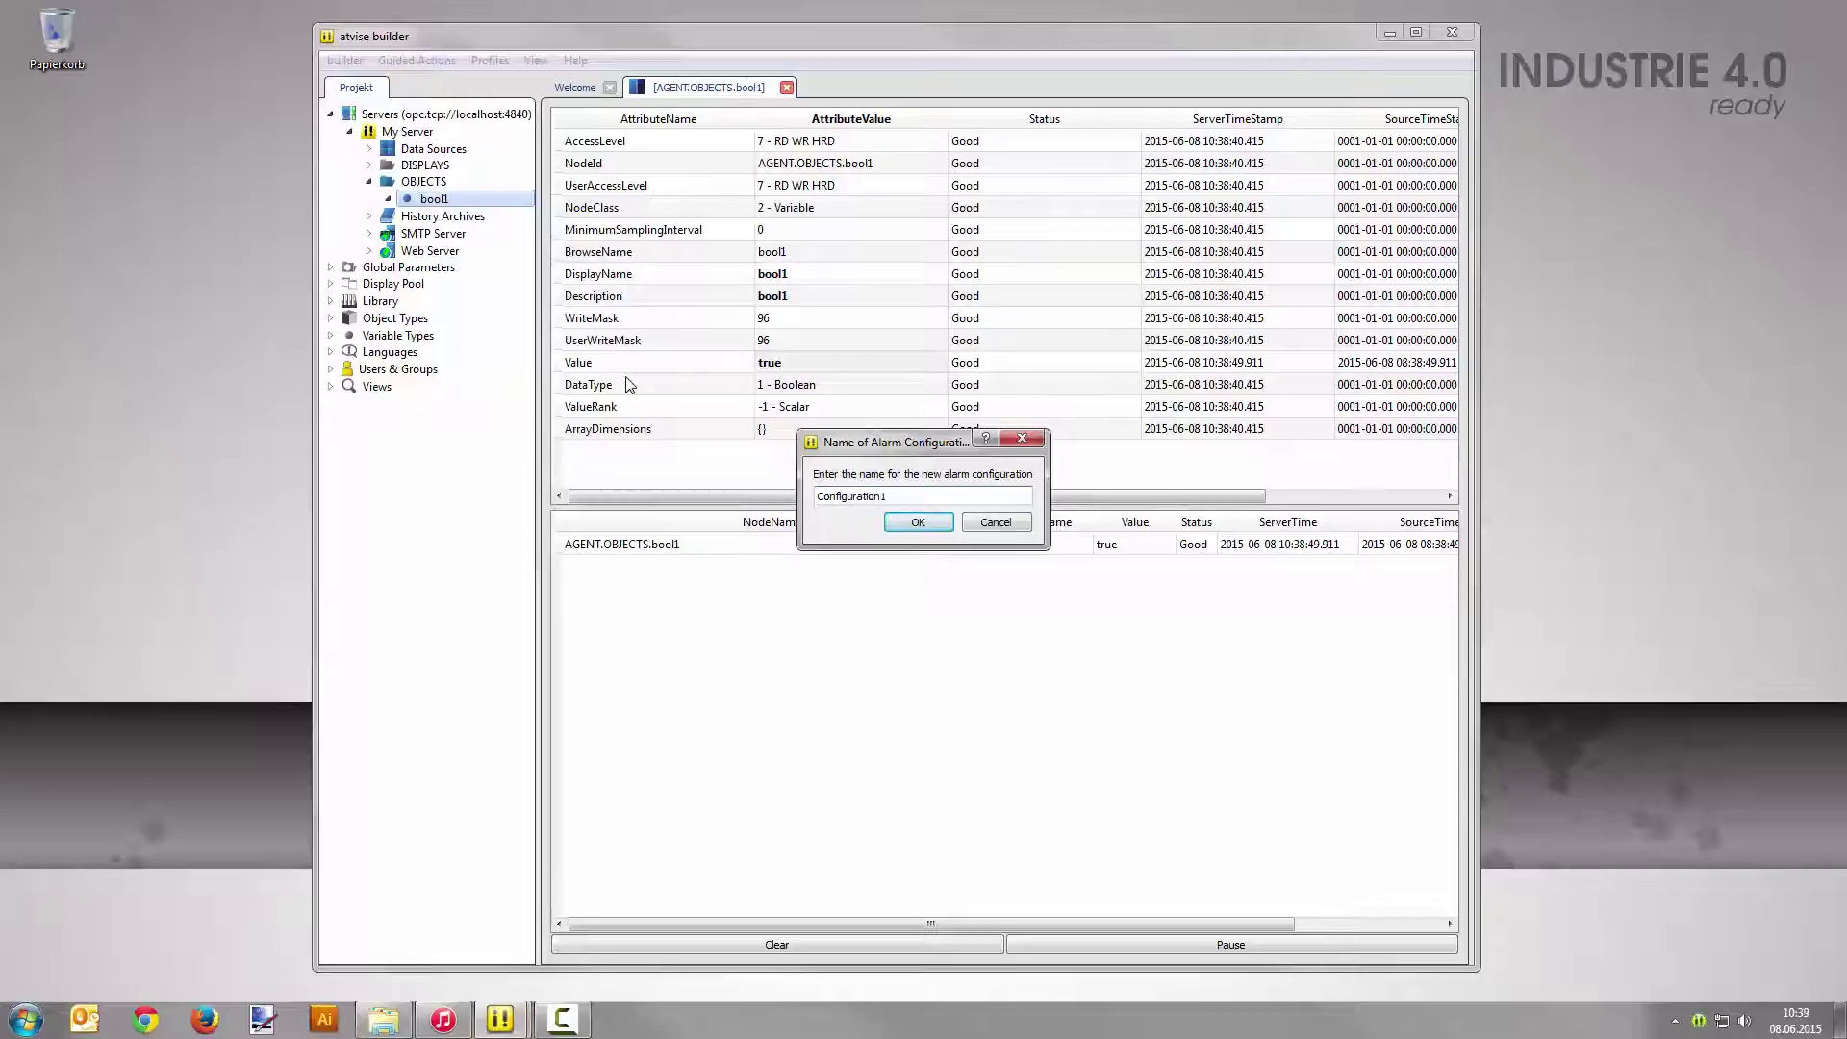
{"action": "left_click", "coordinate": [917, 524]}
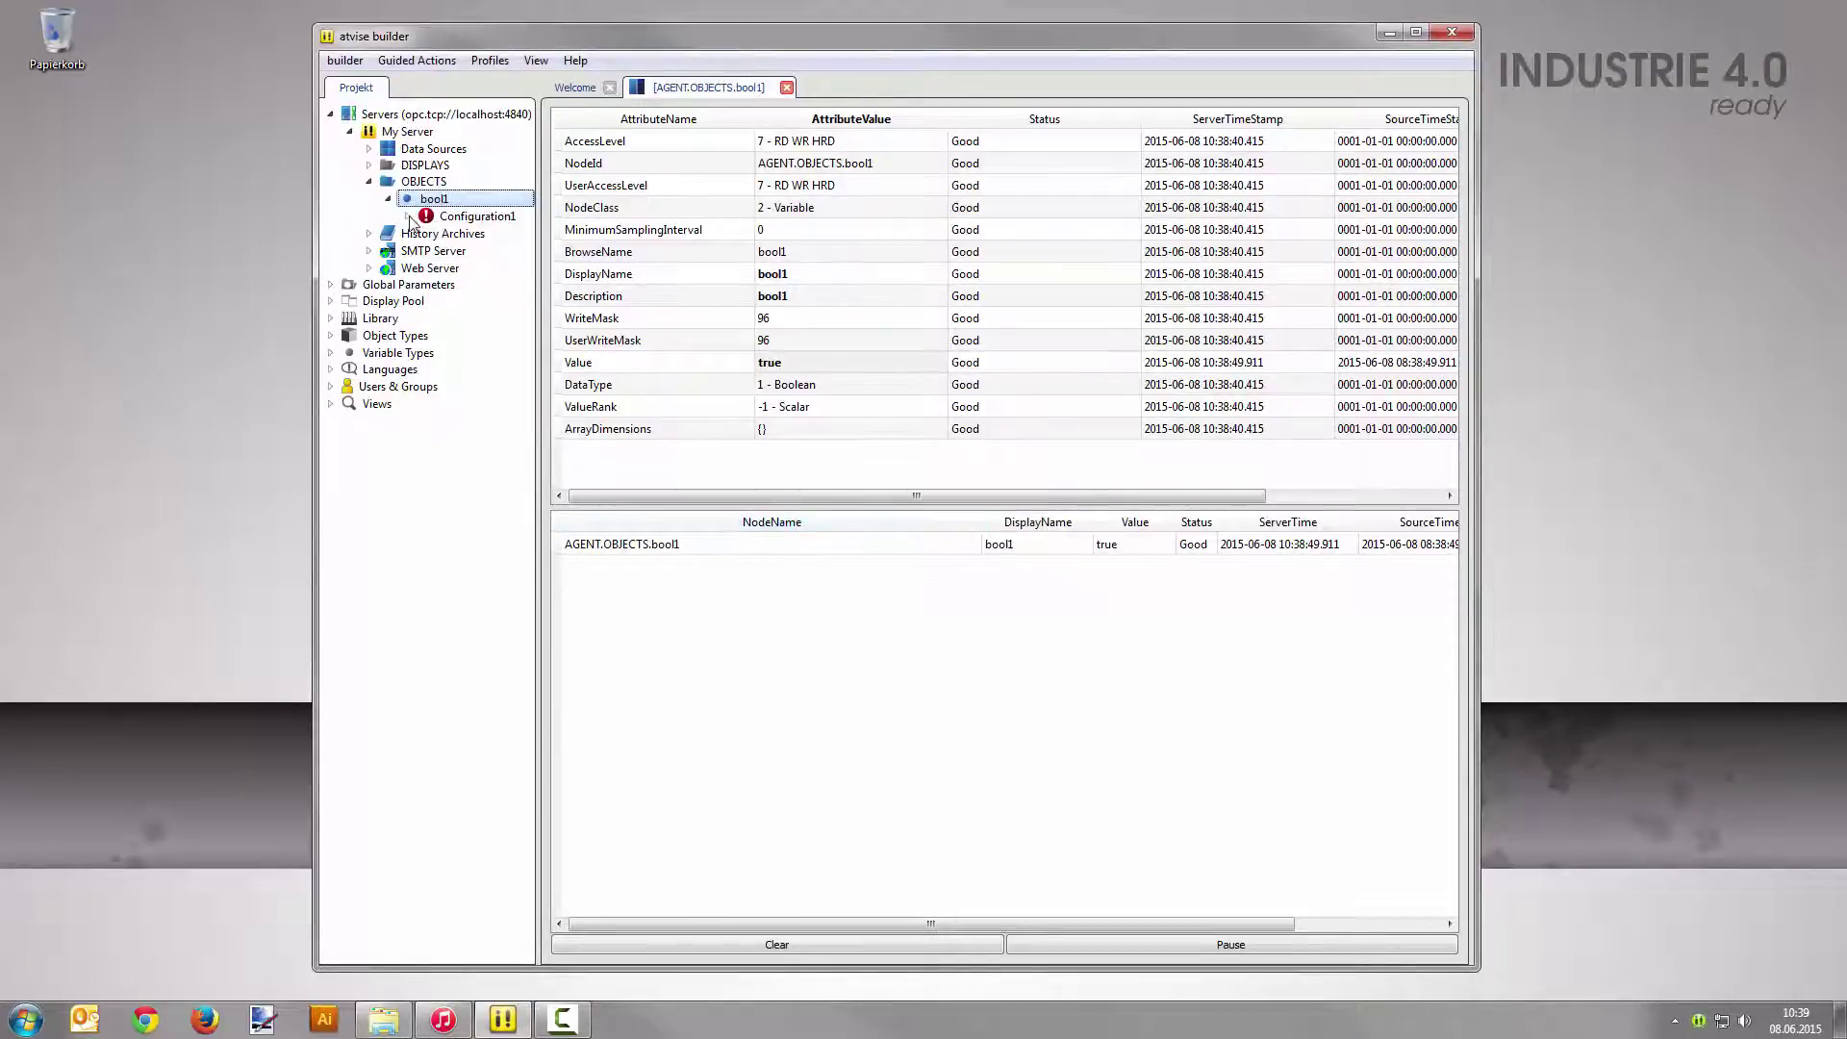
- Open Configuration1 in the alarm editor
{"action": "double_click", "coordinate": [502, 220]}
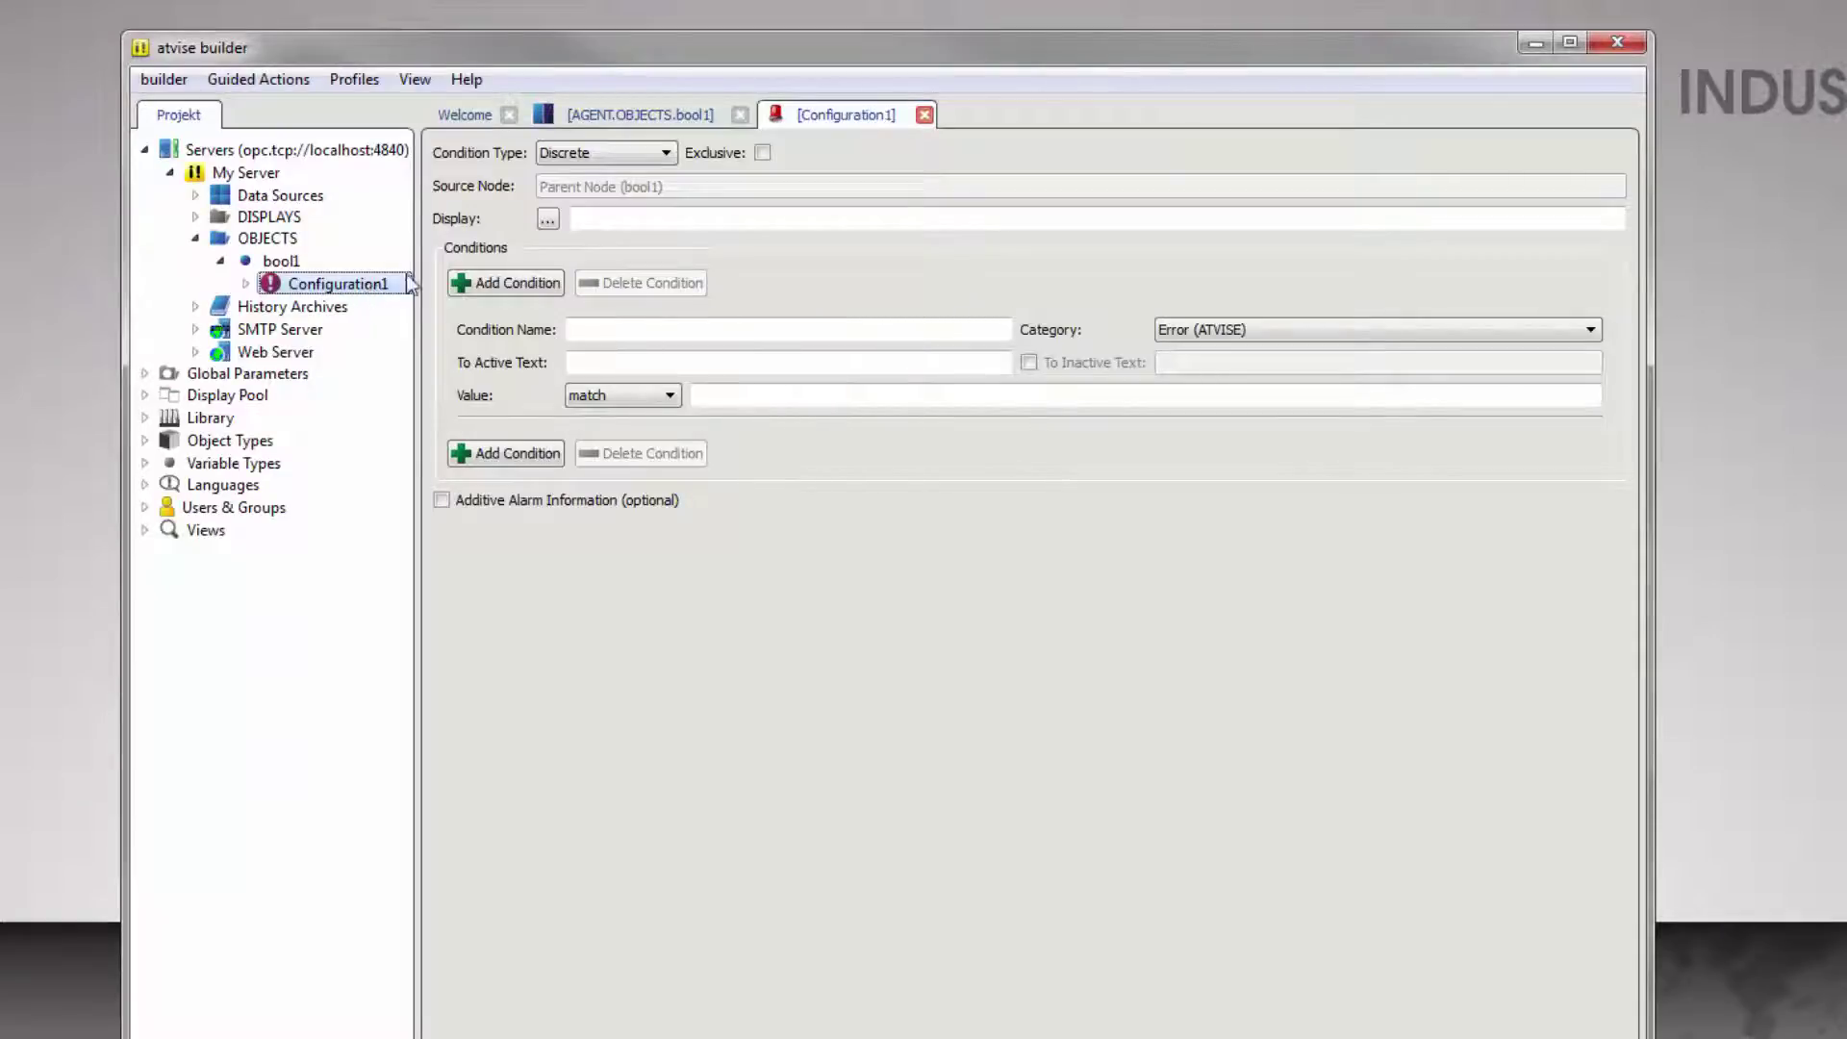
- Choose the Main display on My Server as Configuration1's linked display
{"action": "left_click", "coordinate": [548, 220]}
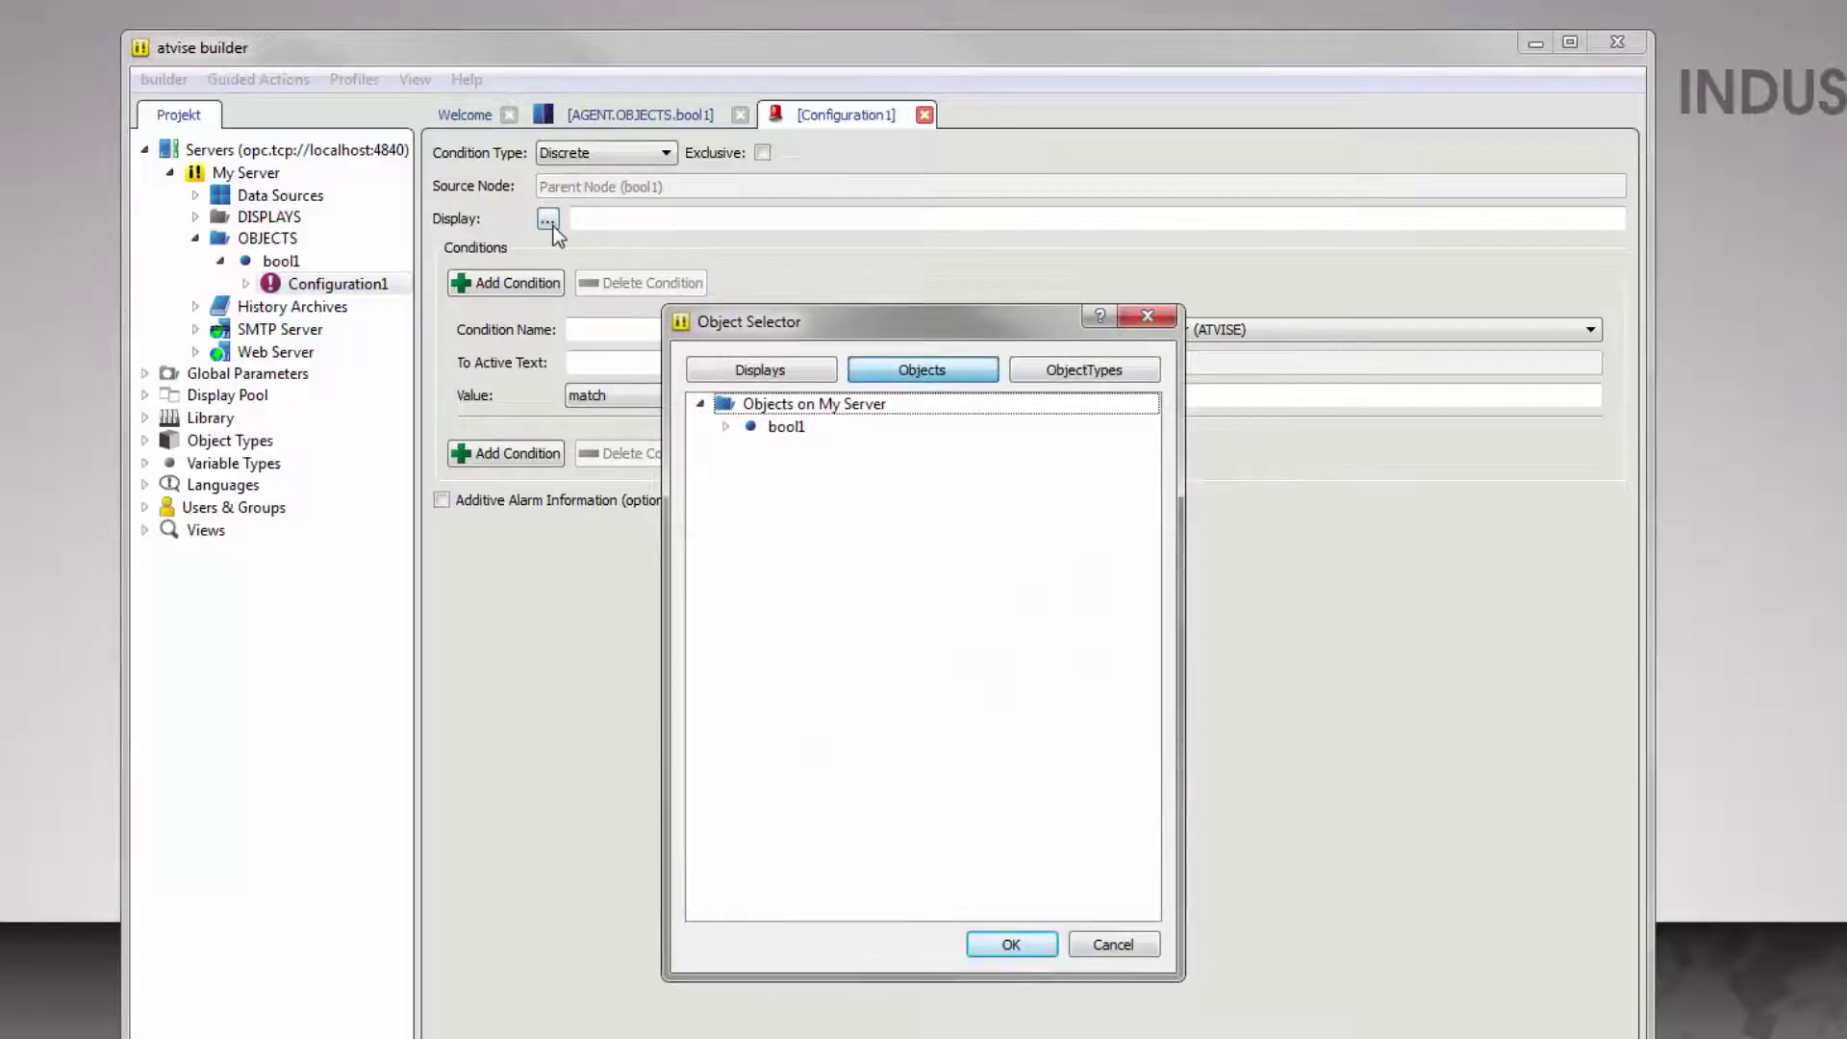
{"action": "left_click", "coordinate": [755, 362]}
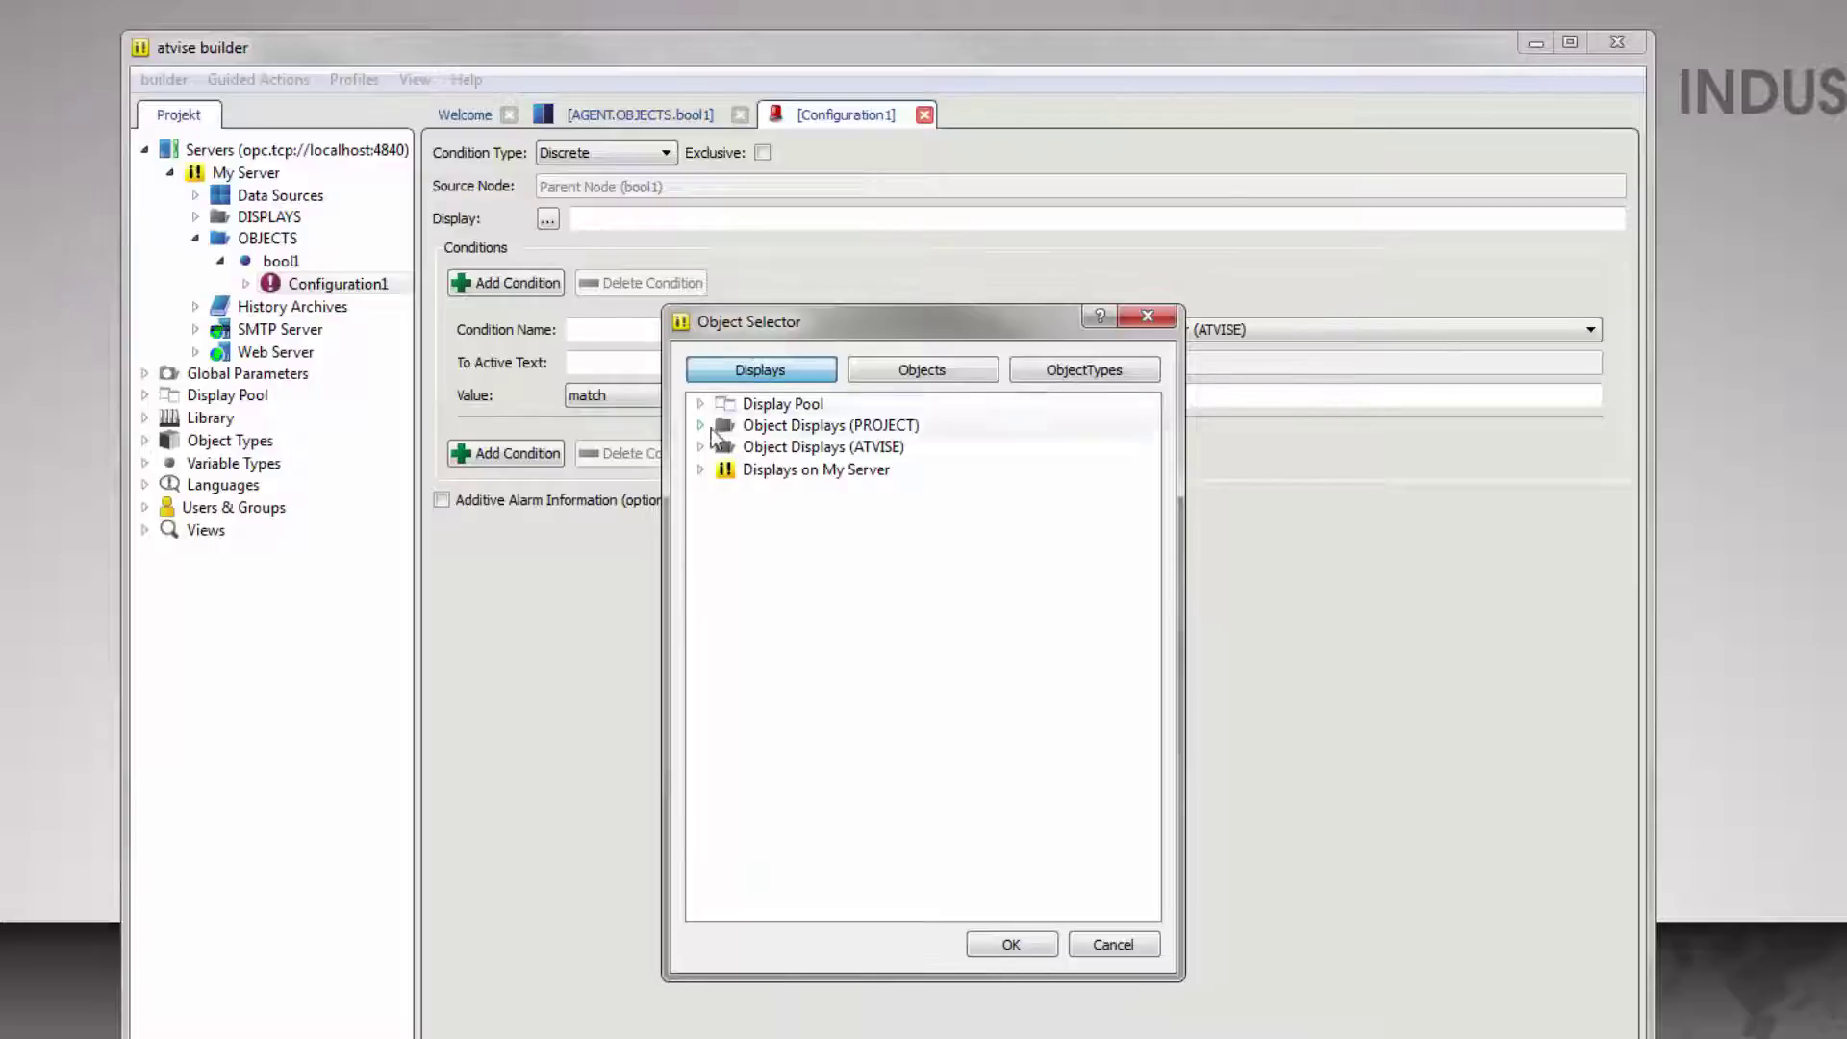
{"action": "left_click", "coordinate": [700, 470]}
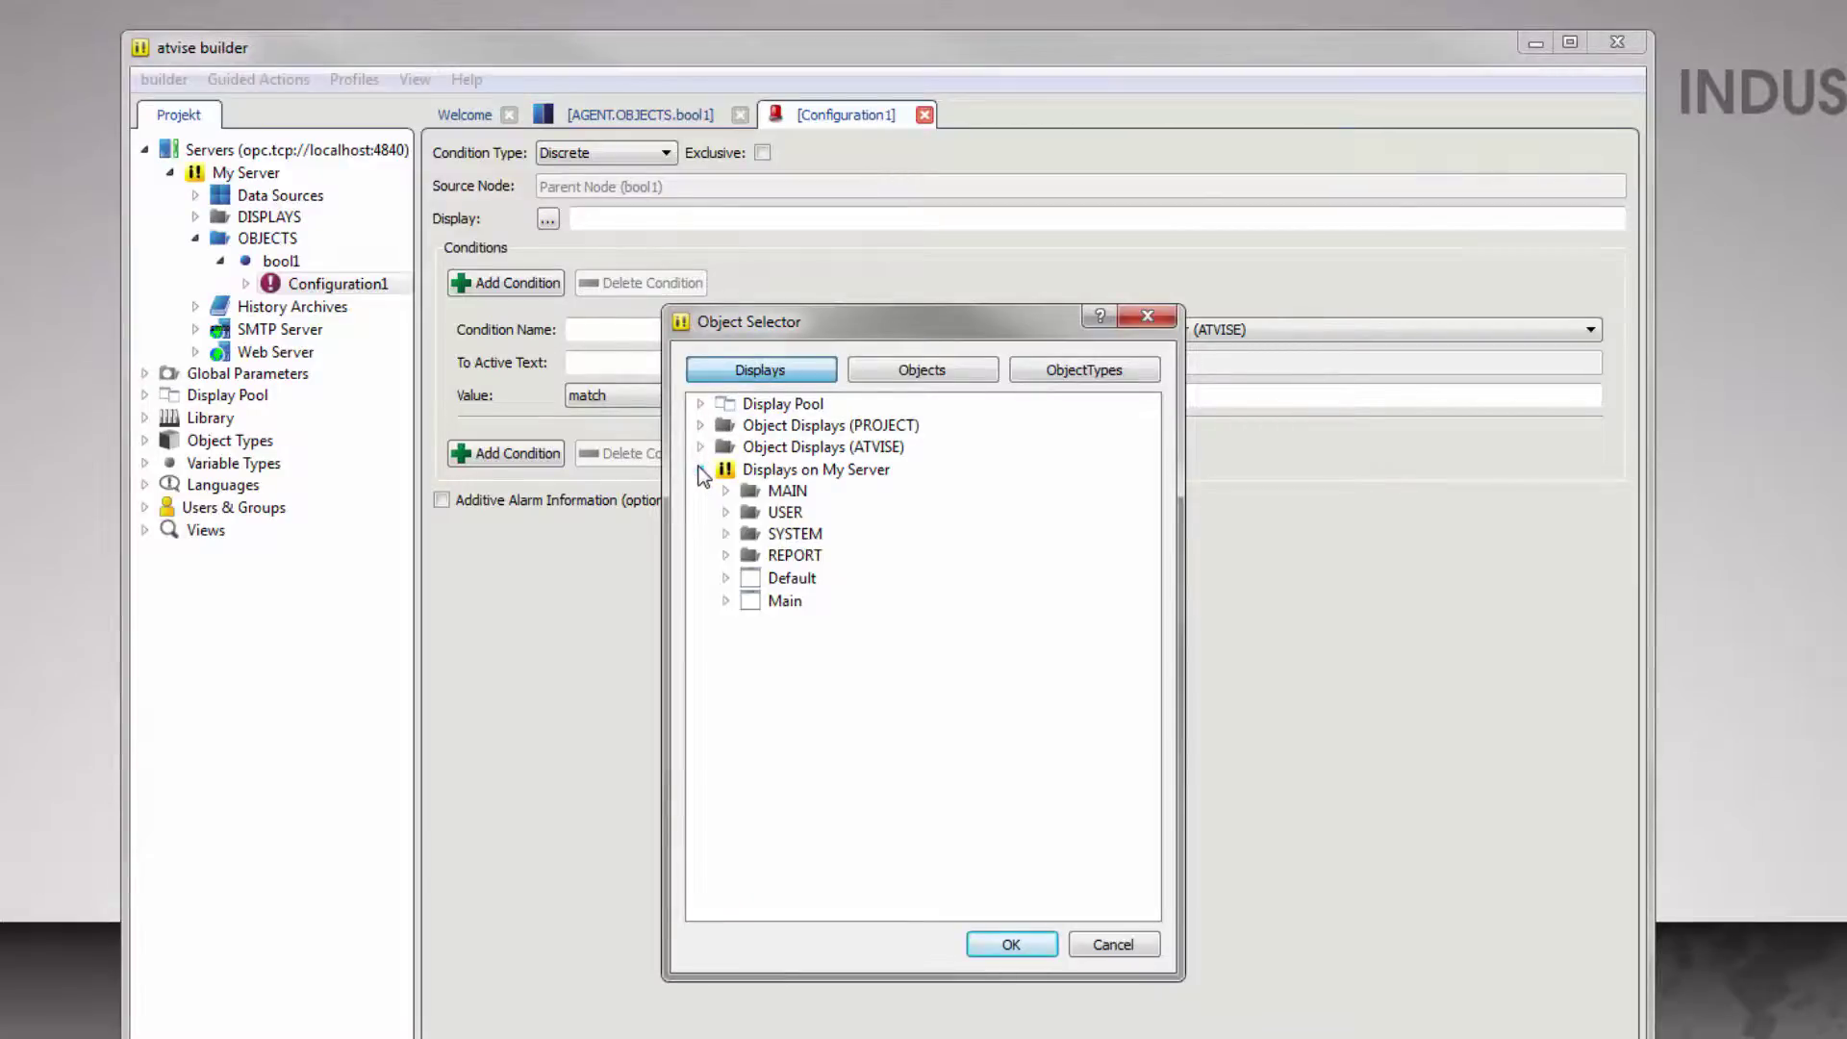
{"action": "left_click", "coordinate": [785, 601]}
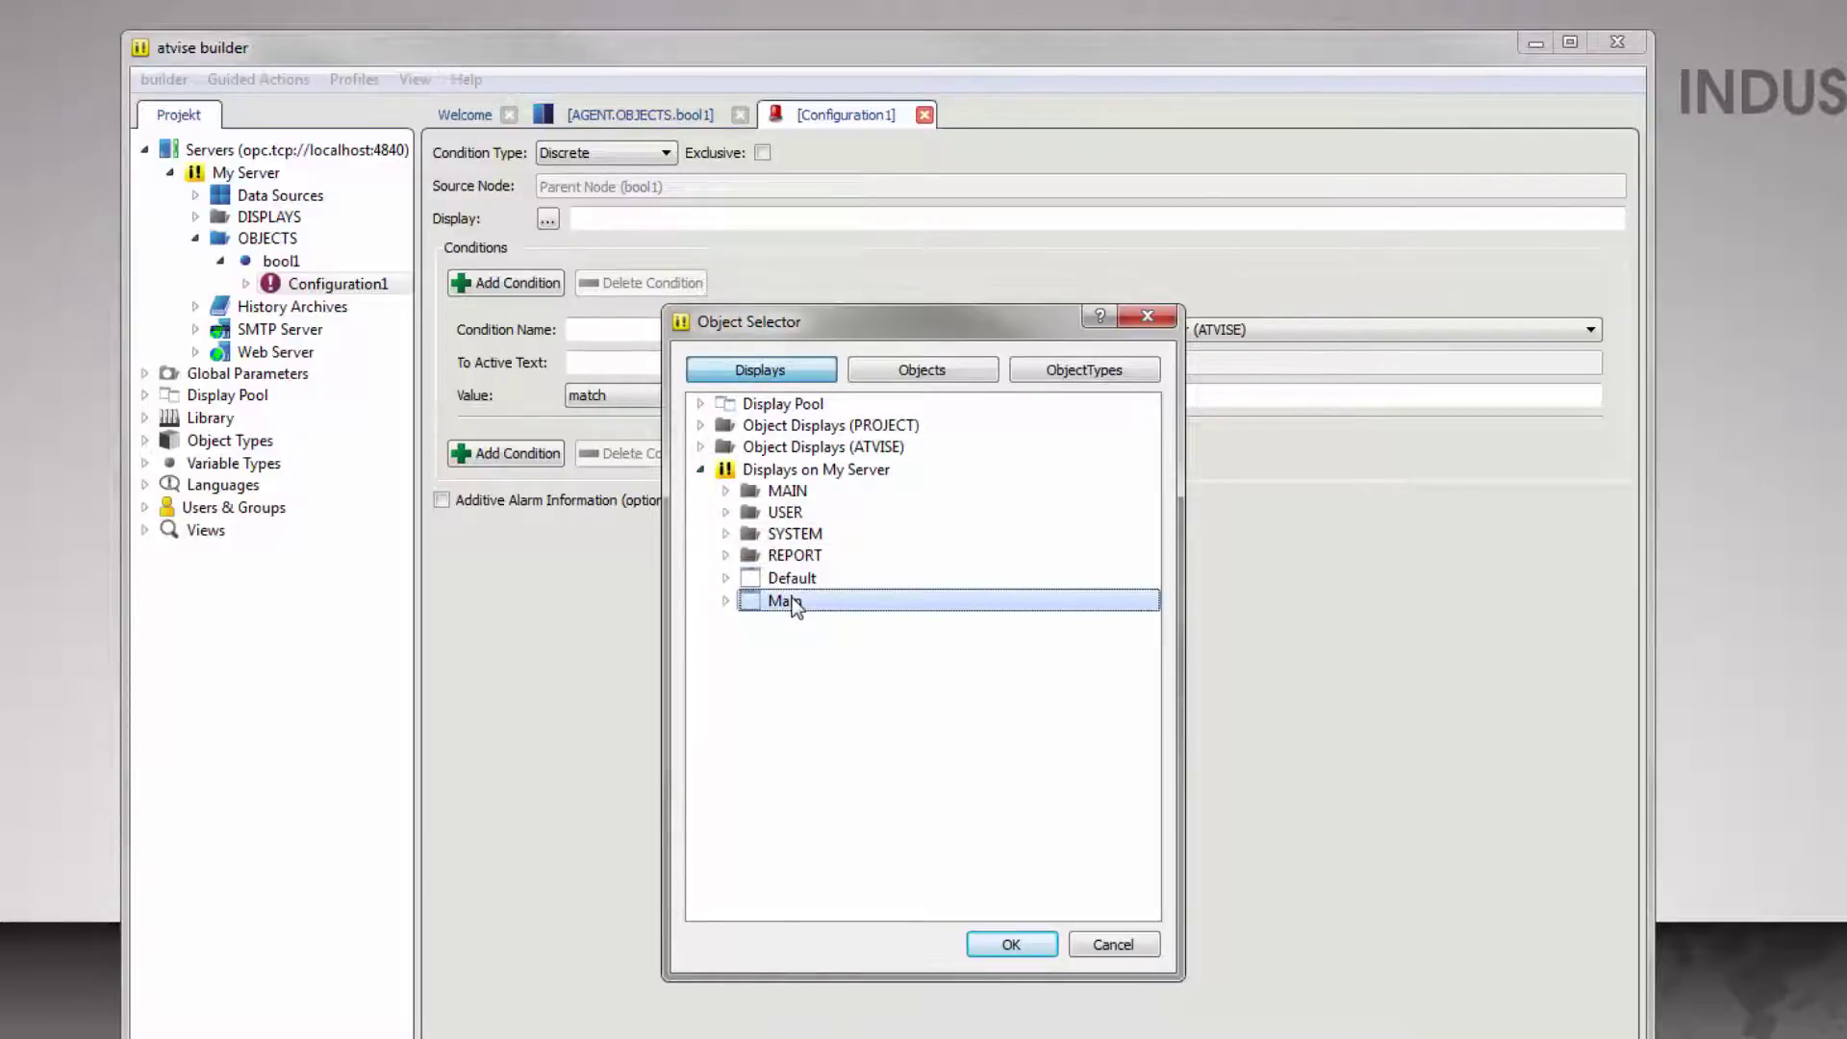
{"action": "left_click", "coordinate": [1011, 944]}
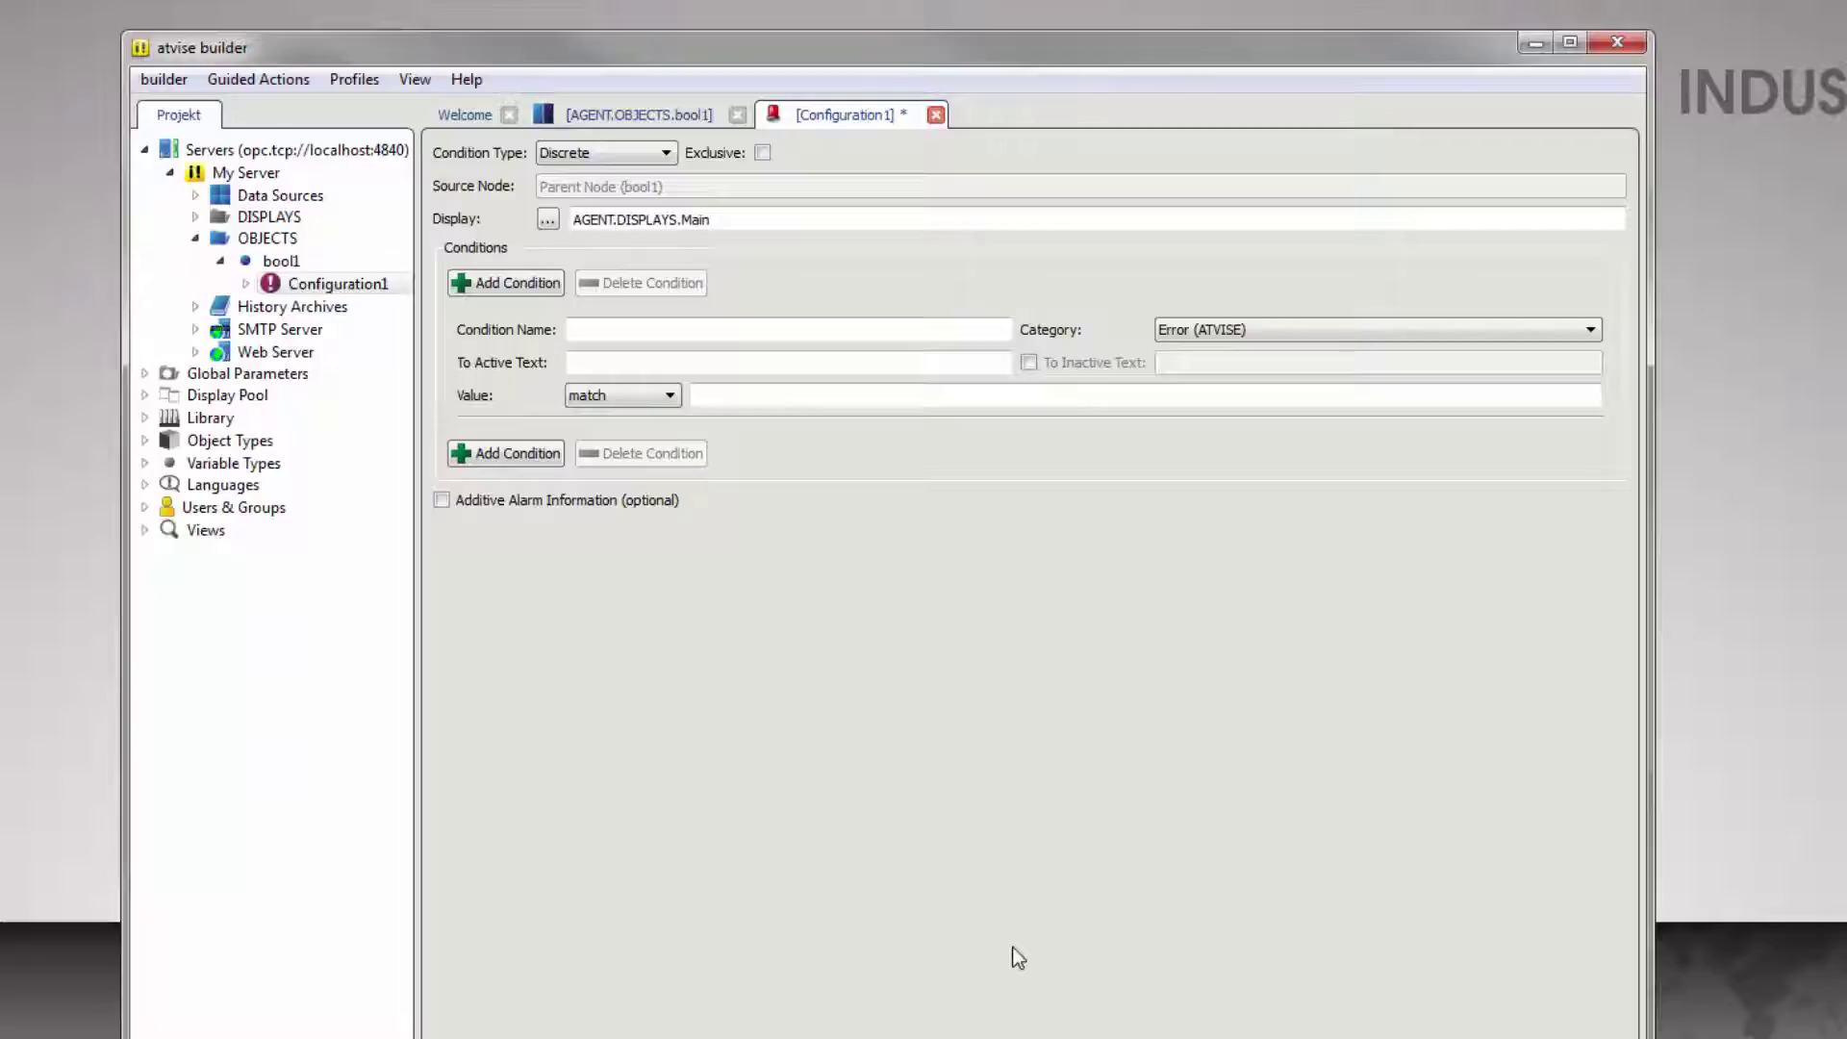
- Define condition IsFALSE matching FALSE with active text 'Value change to FALSE!' and confirm it
{"action": "left_click", "coordinate": [712, 333]}
{"action": "type", "text": "IsFALSE"}
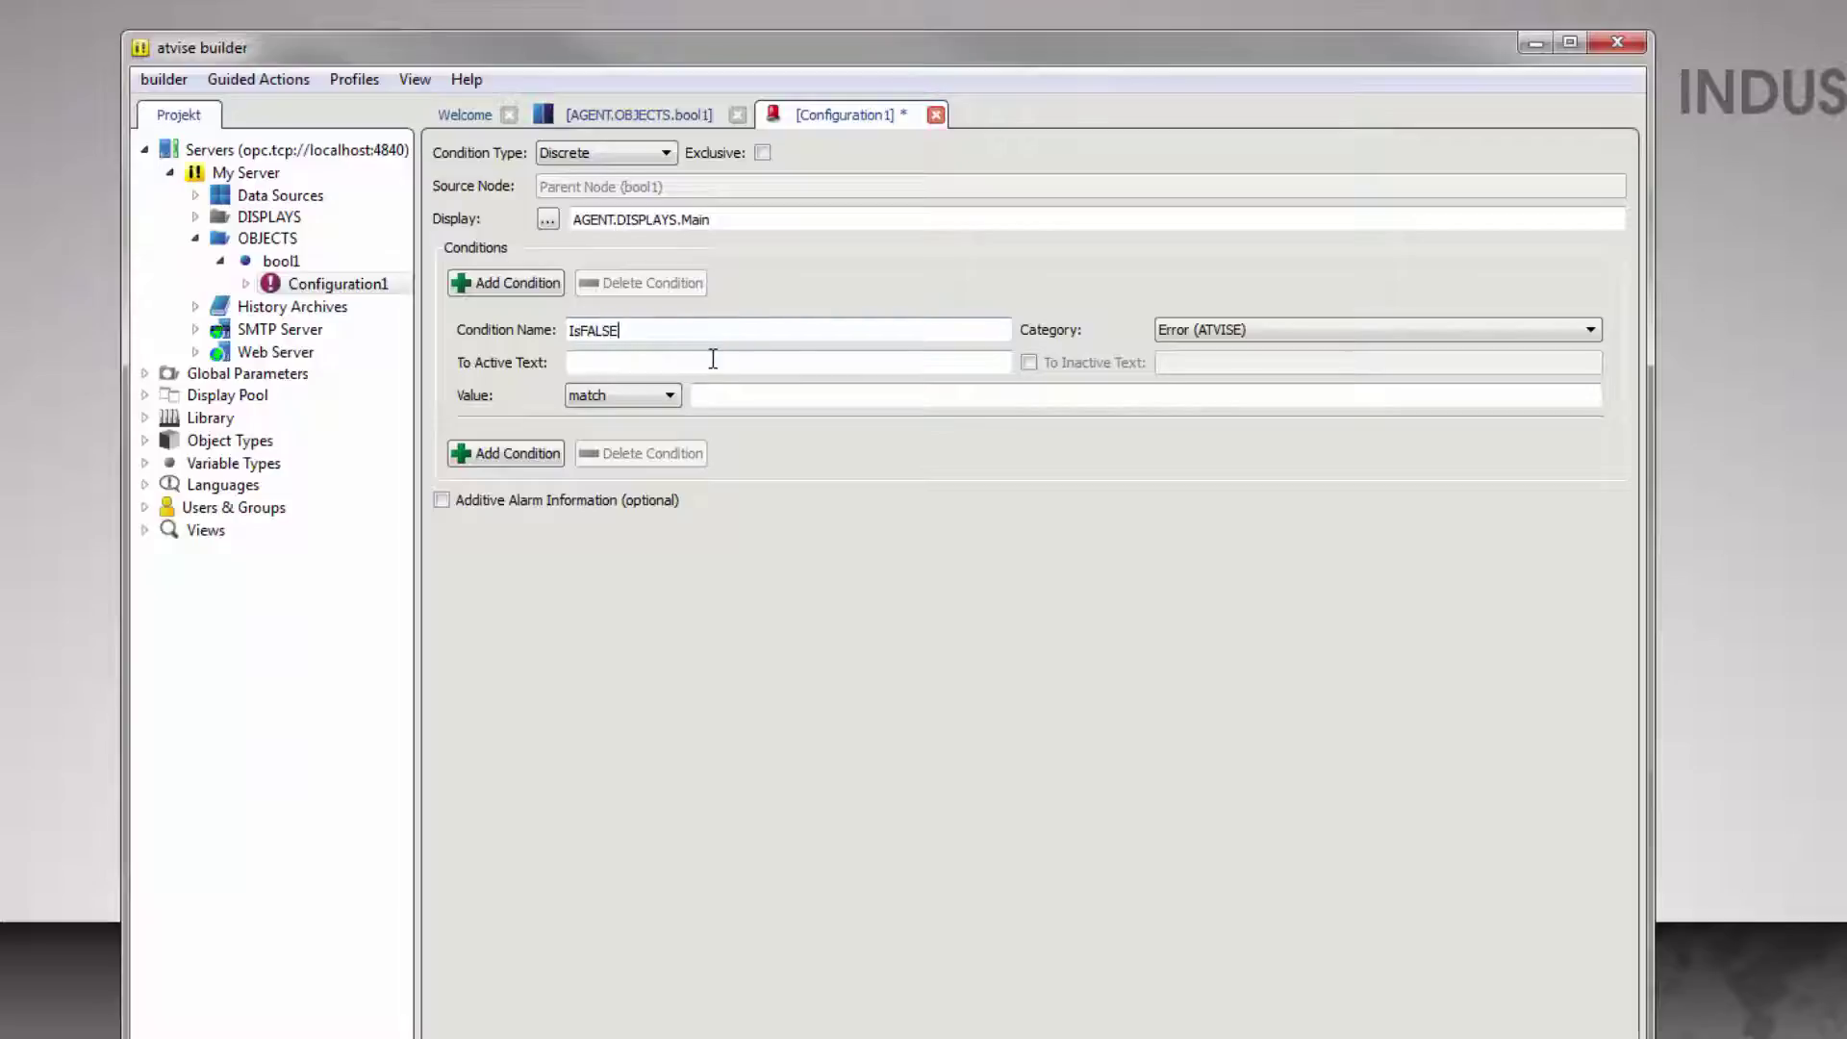
{"action": "left_click", "coordinate": [713, 360]}
{"action": "type", "text": "Value change to FALSE!"}
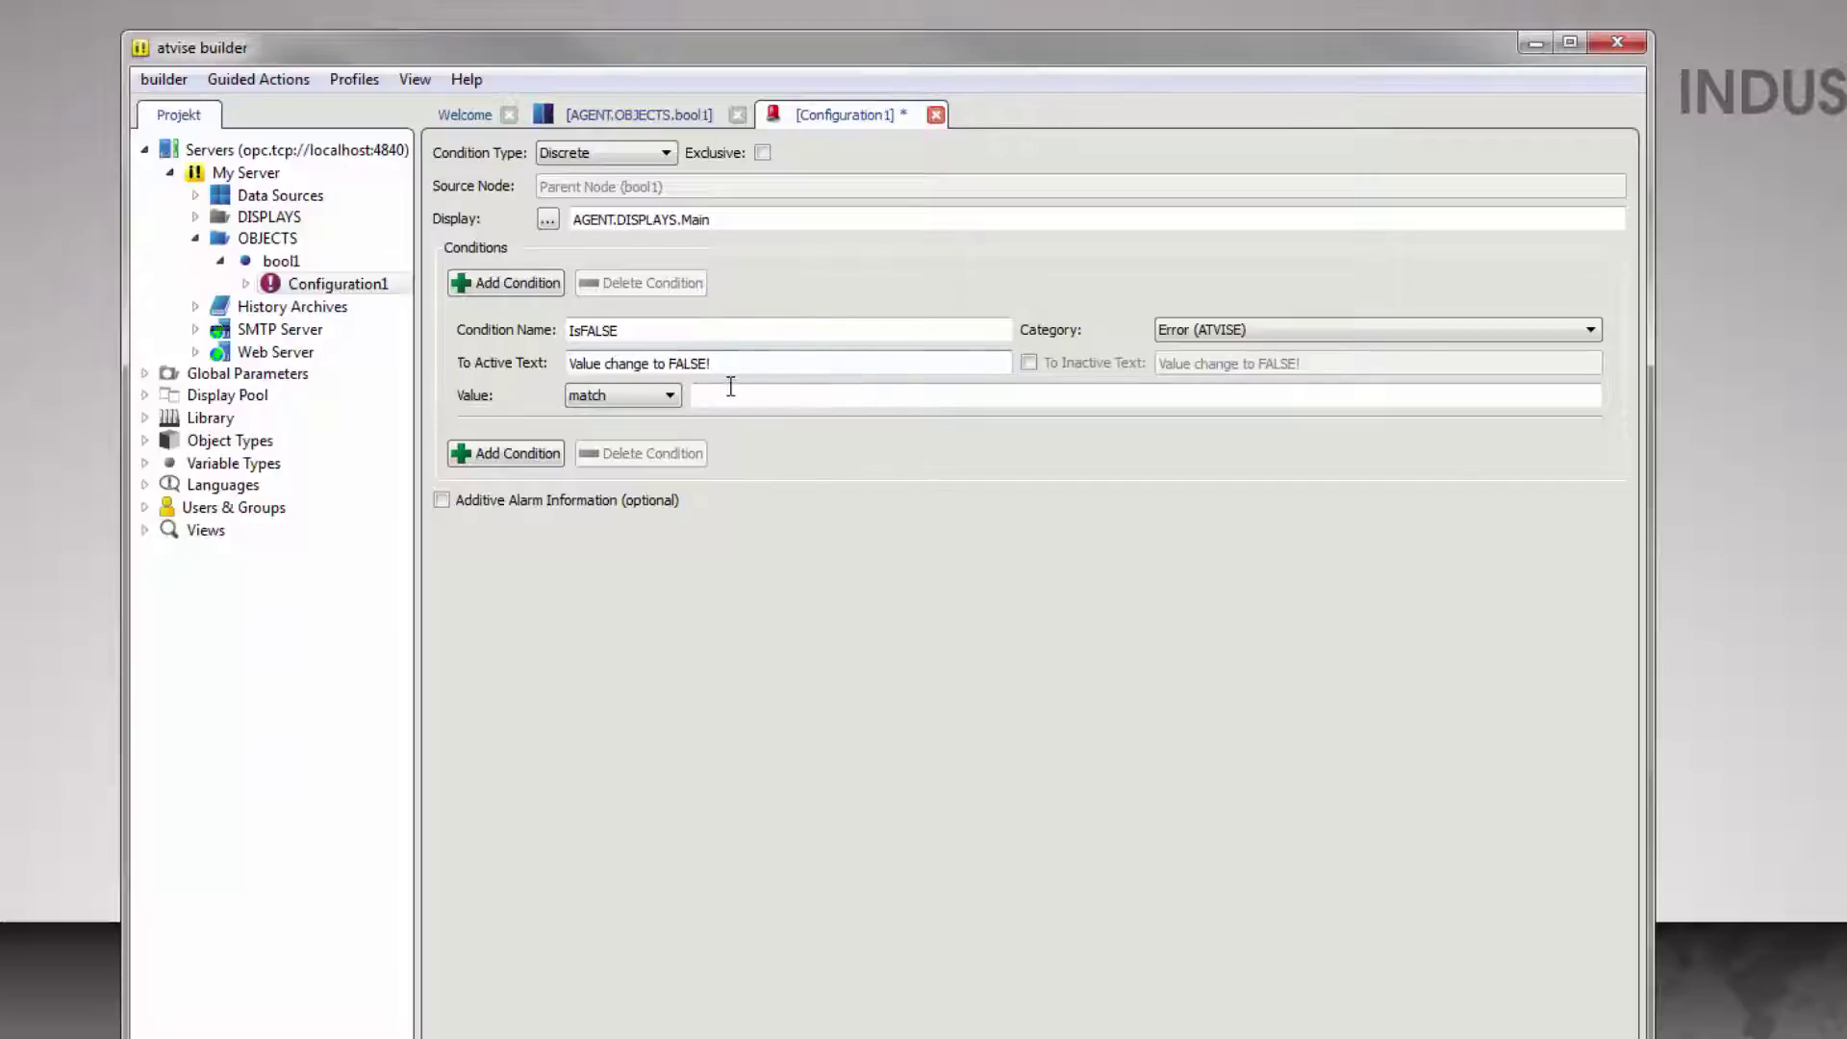
{"action": "left_click", "coordinate": [731, 389]}
{"action": "type", "text": "FALSE"}
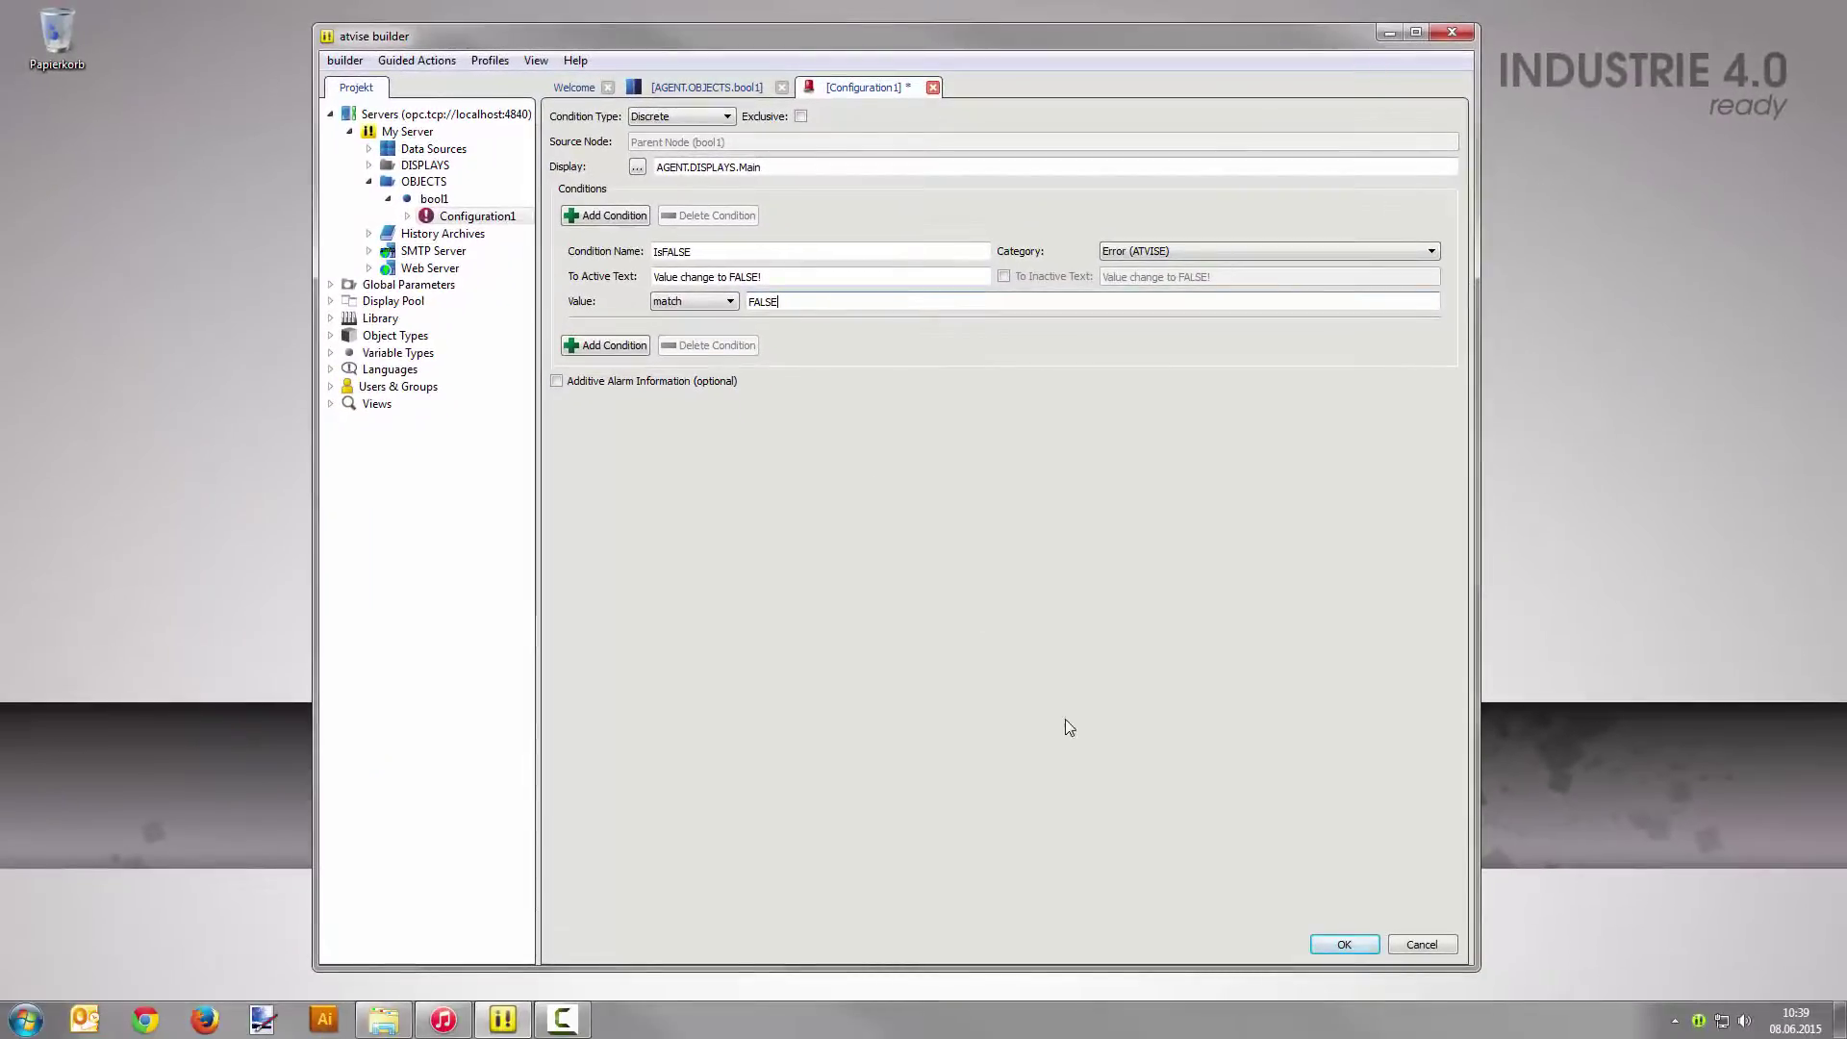
{"action": "left_click", "coordinate": [1344, 943]}
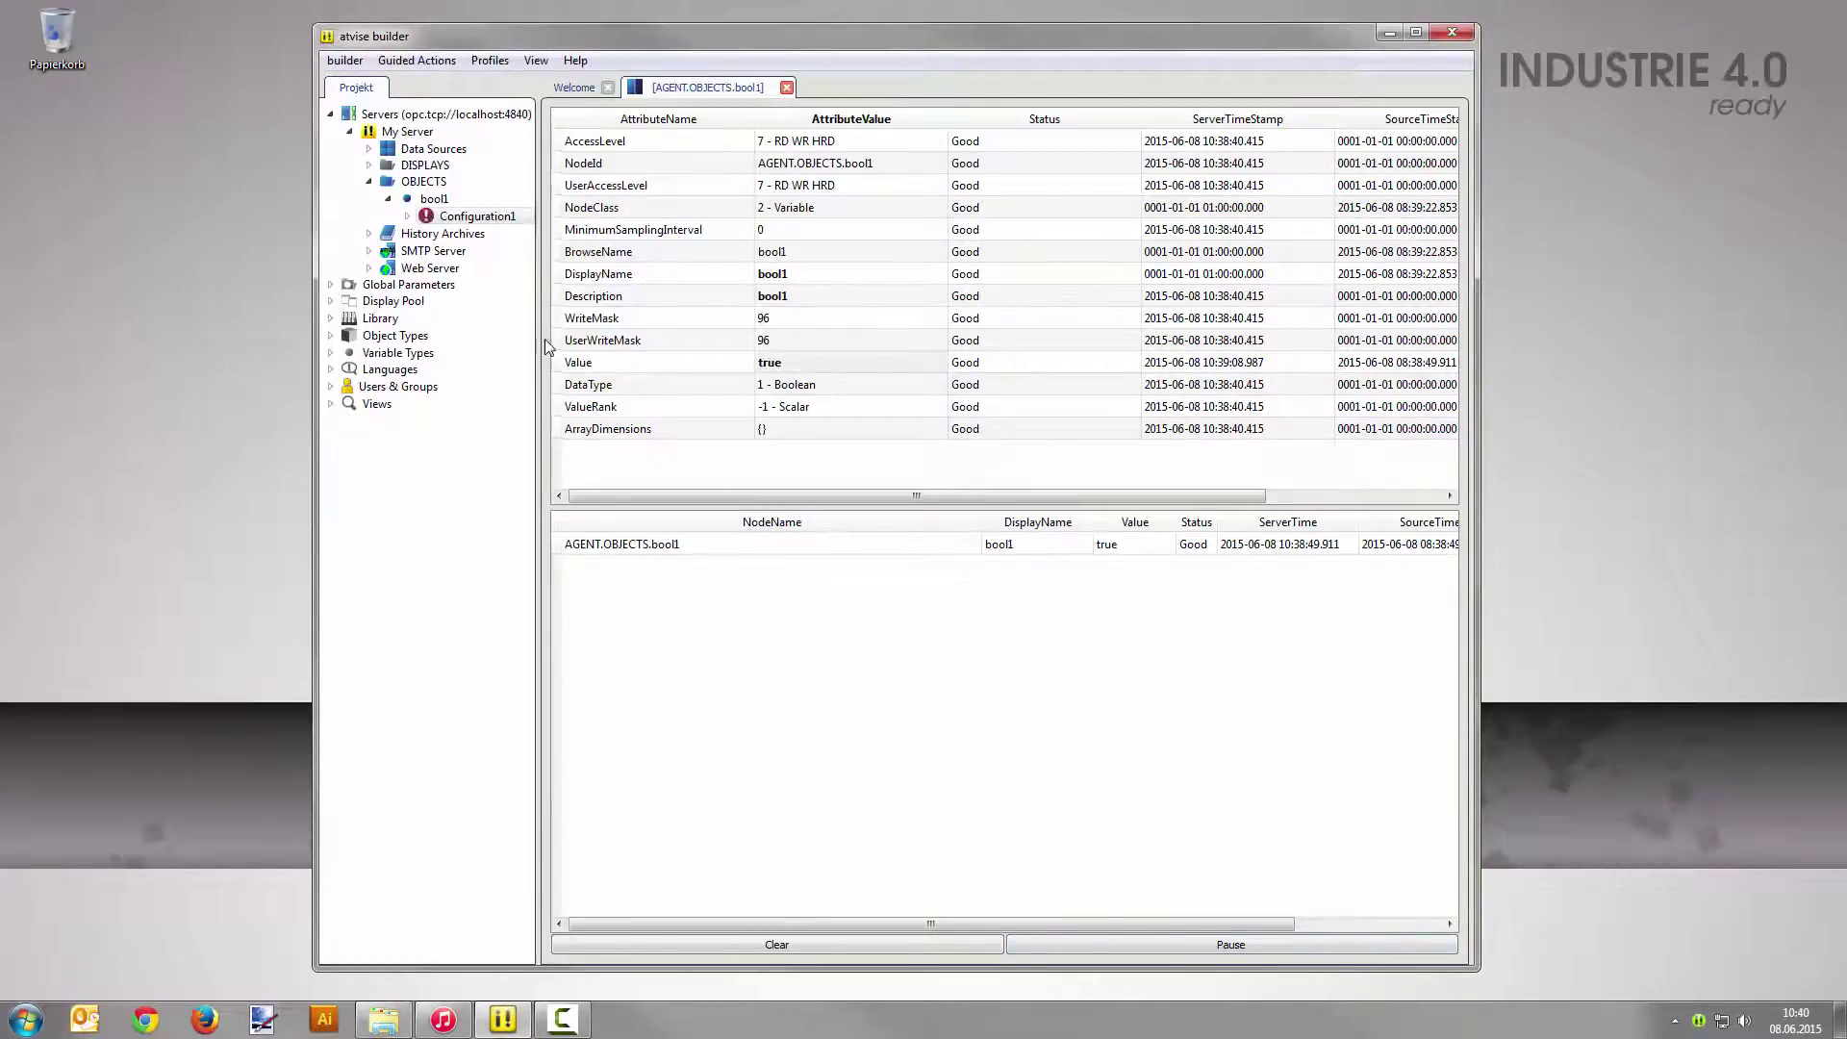
- Open the Main display from DISPLAYS and drag bool1 onto its canvas
{"action": "left_click", "coordinate": [370, 166]}
{"action": "double_click", "coordinate": [446, 264]}
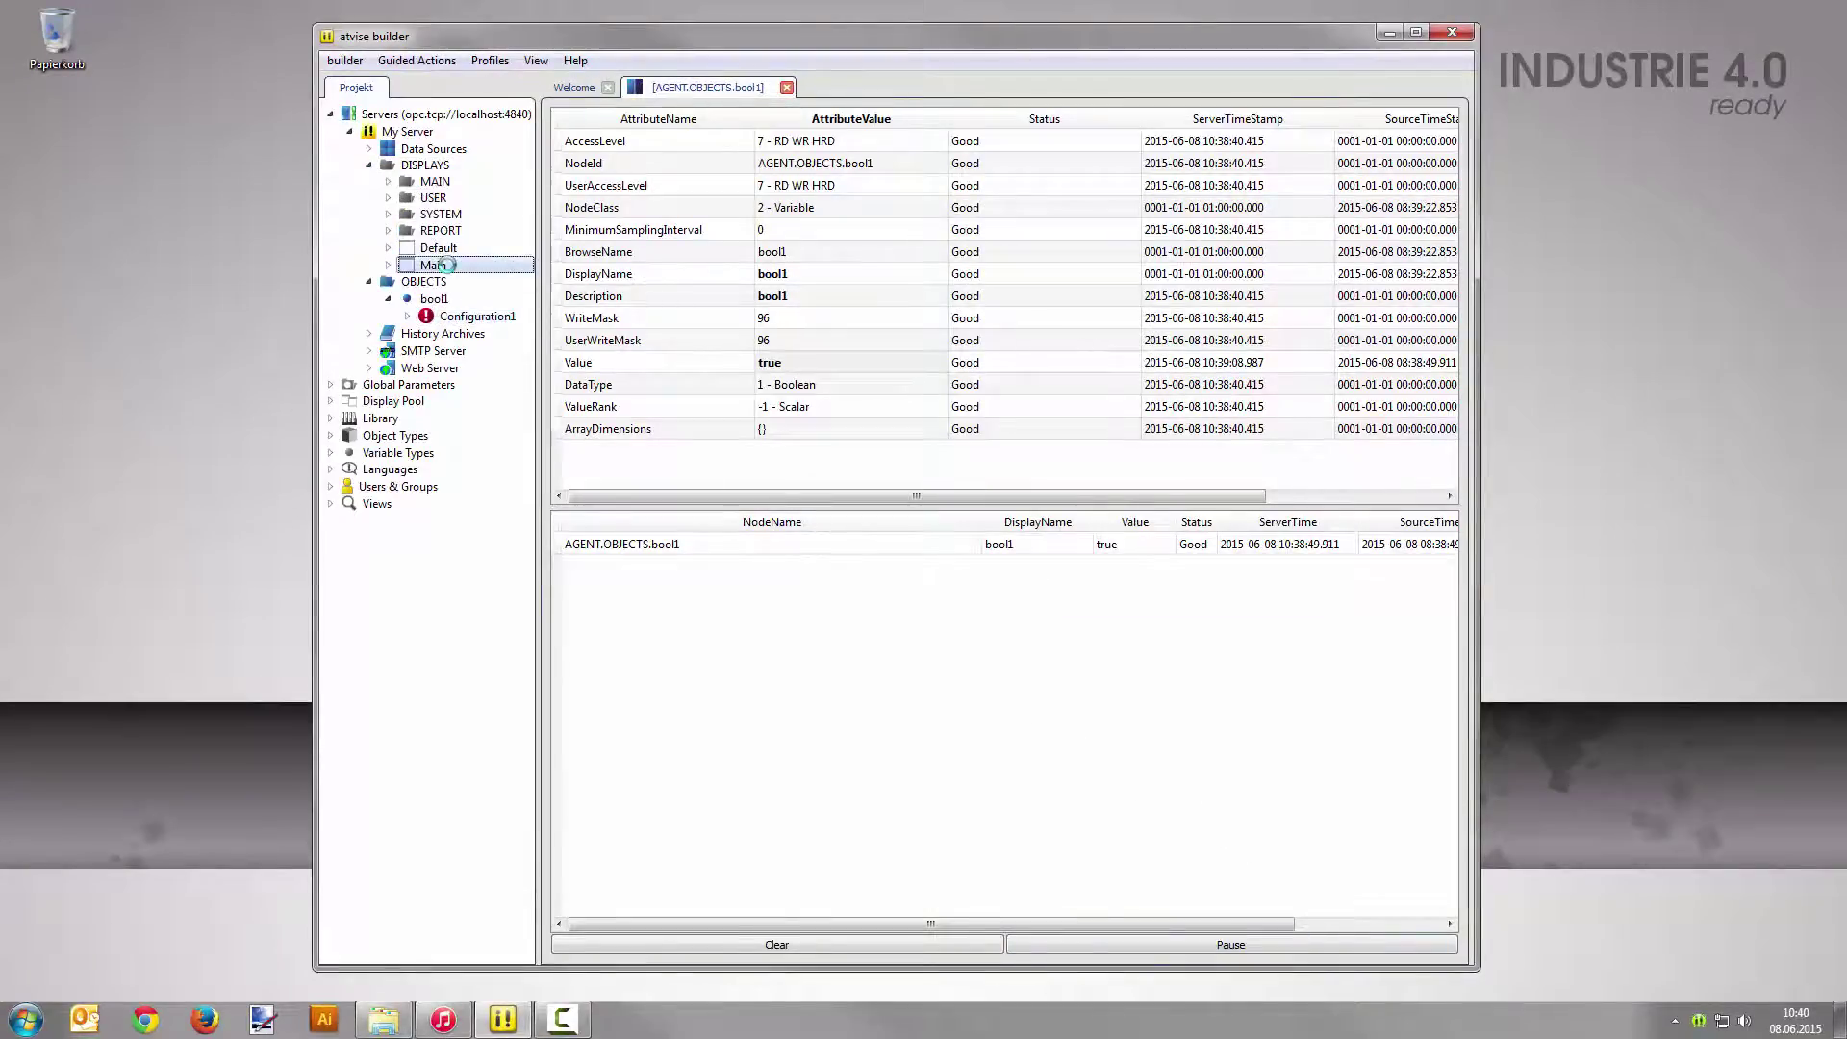
{"action": "left_click_drag", "start_coordinate": [433, 298], "coordinate": [938, 440]}
{"action": "scroll", "coordinate": [946, 442], "scroll_direction": "up", "scroll_amount": 1}
{"action": "scroll", "coordinate": [947, 445], "scroll_direction": "up", "scroll_amount": 2}
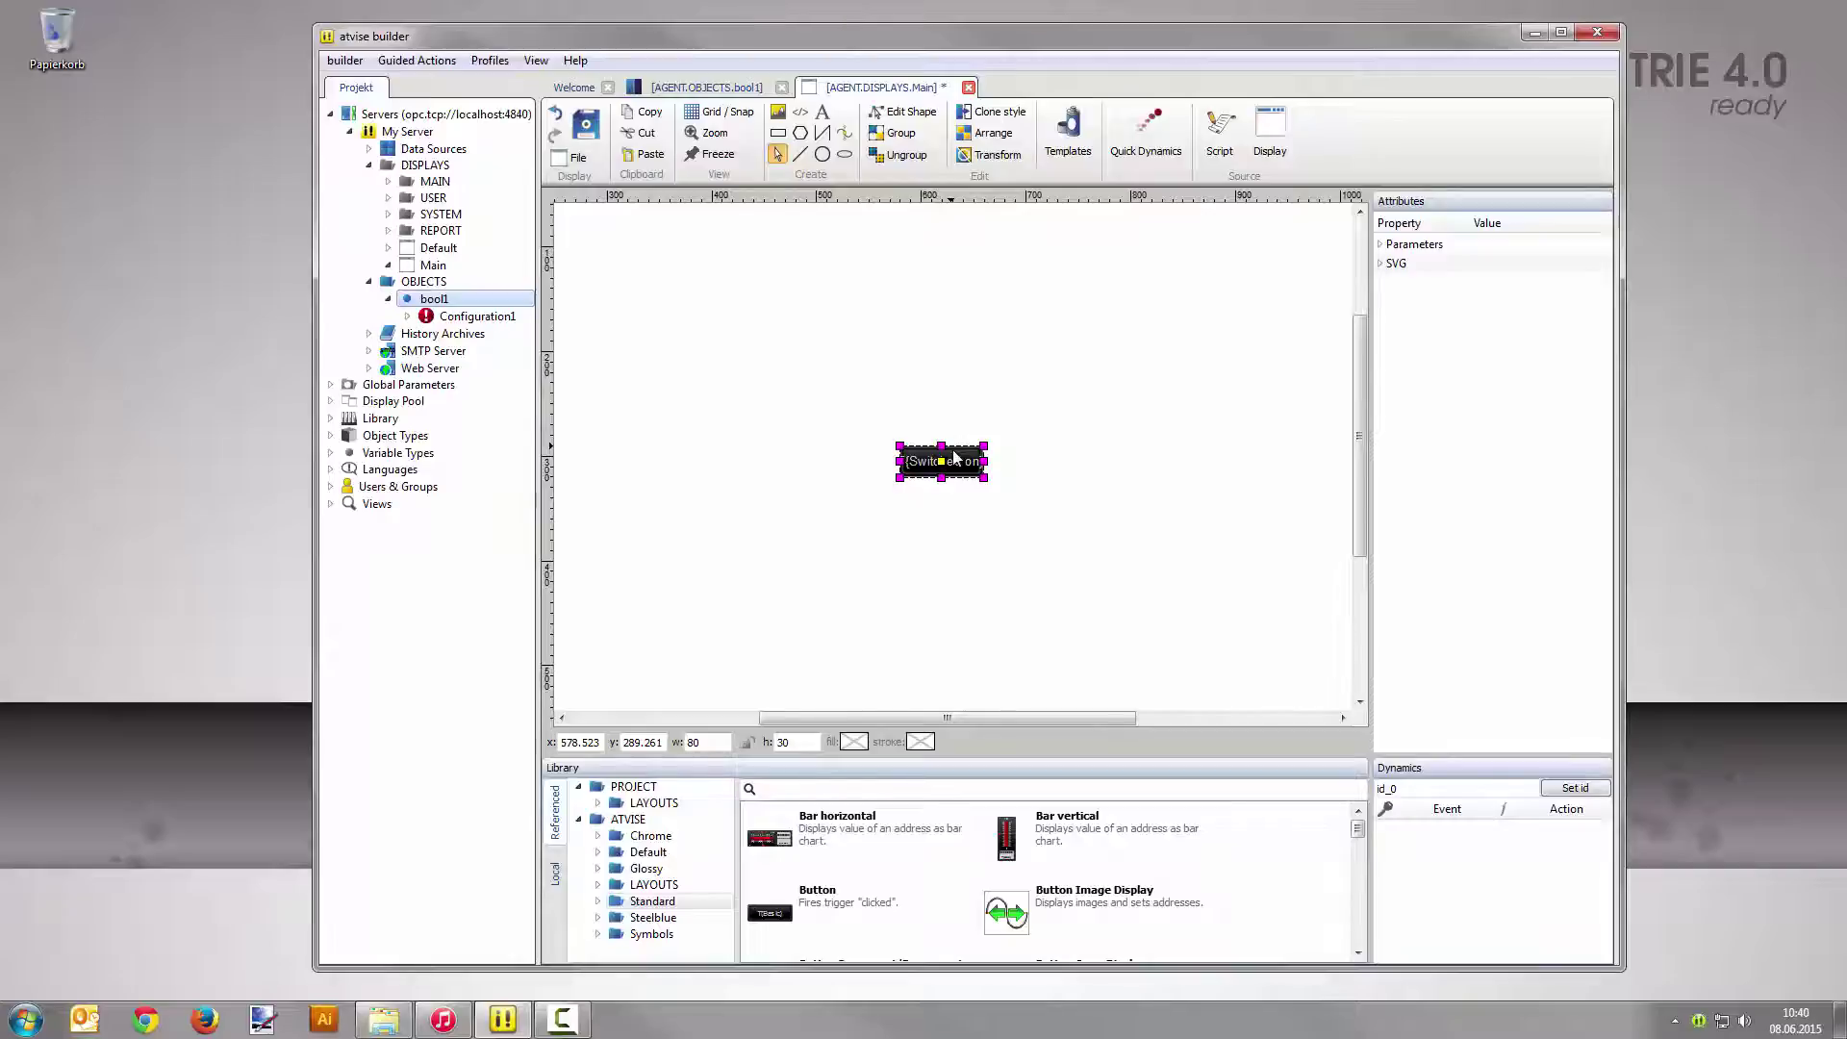
- Draw a rectangle around the bool1 button with no fill and a red outline
{"action": "left_click", "coordinate": [778, 133]}
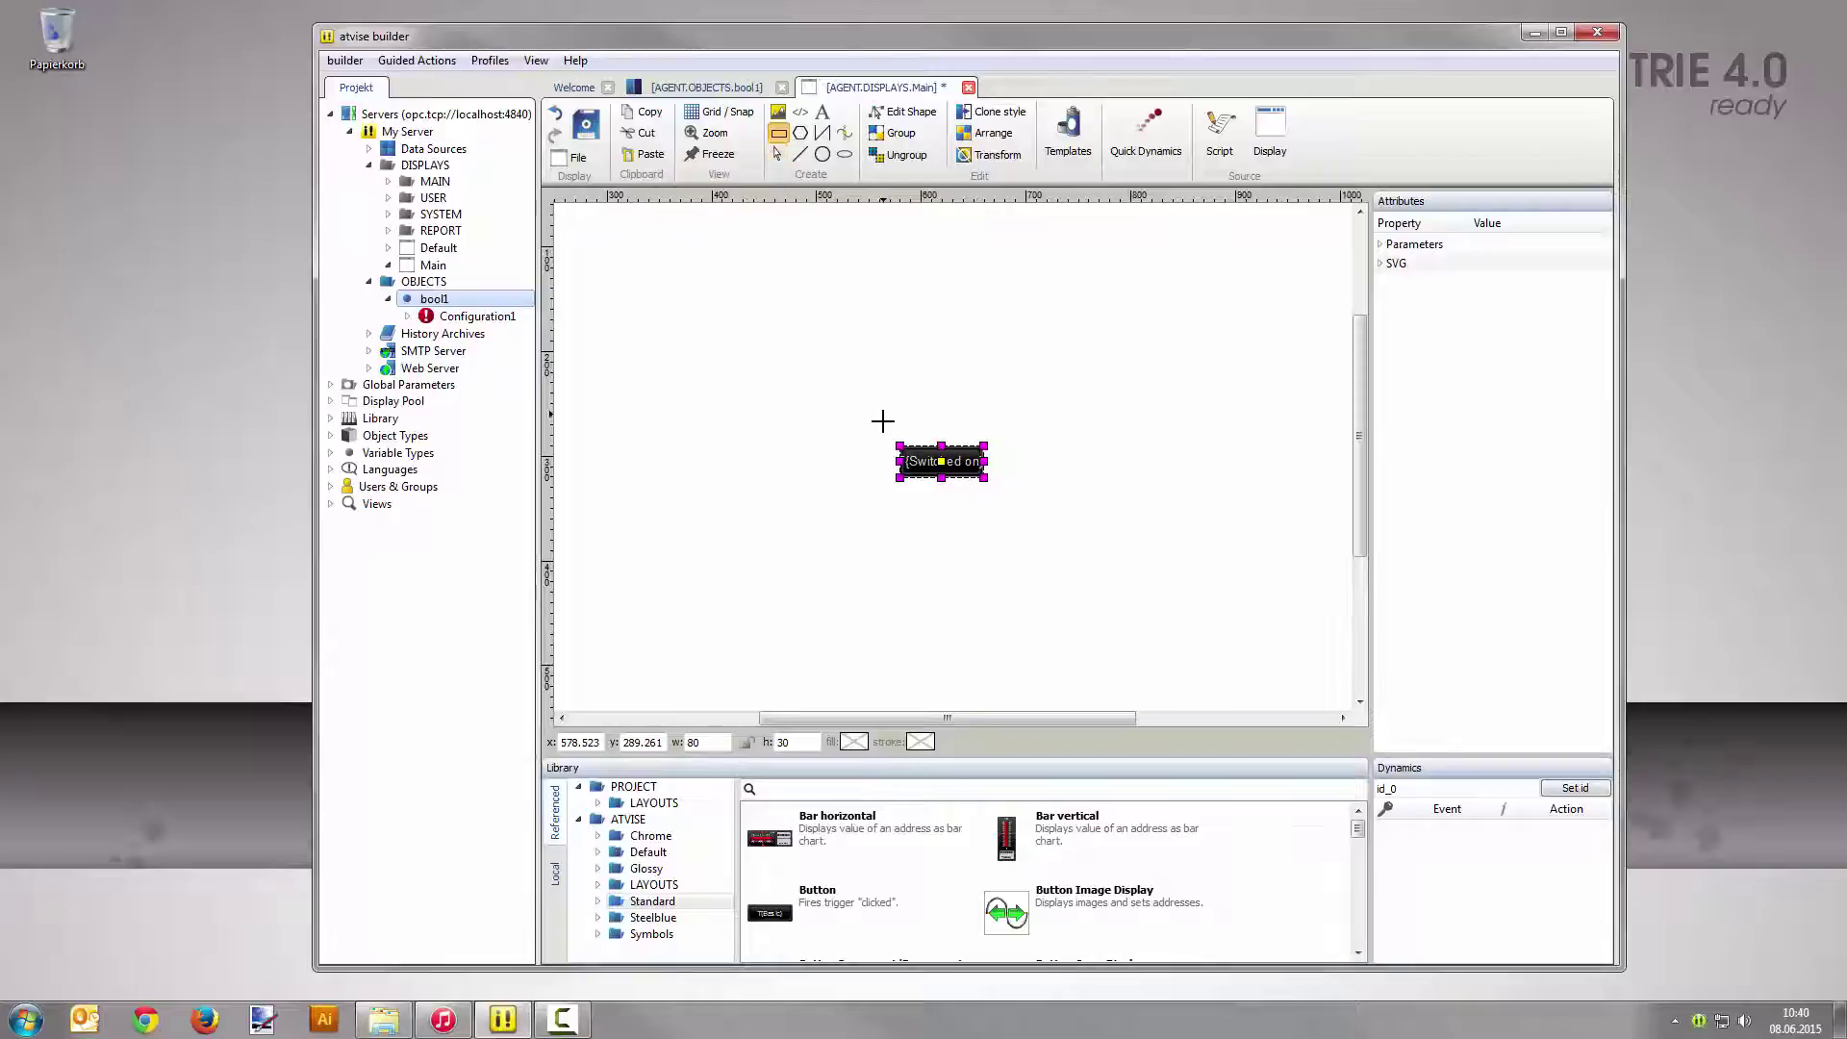
{"action": "left_click_drag", "start_coordinate": [879, 422], "coordinate": [1006, 498]}
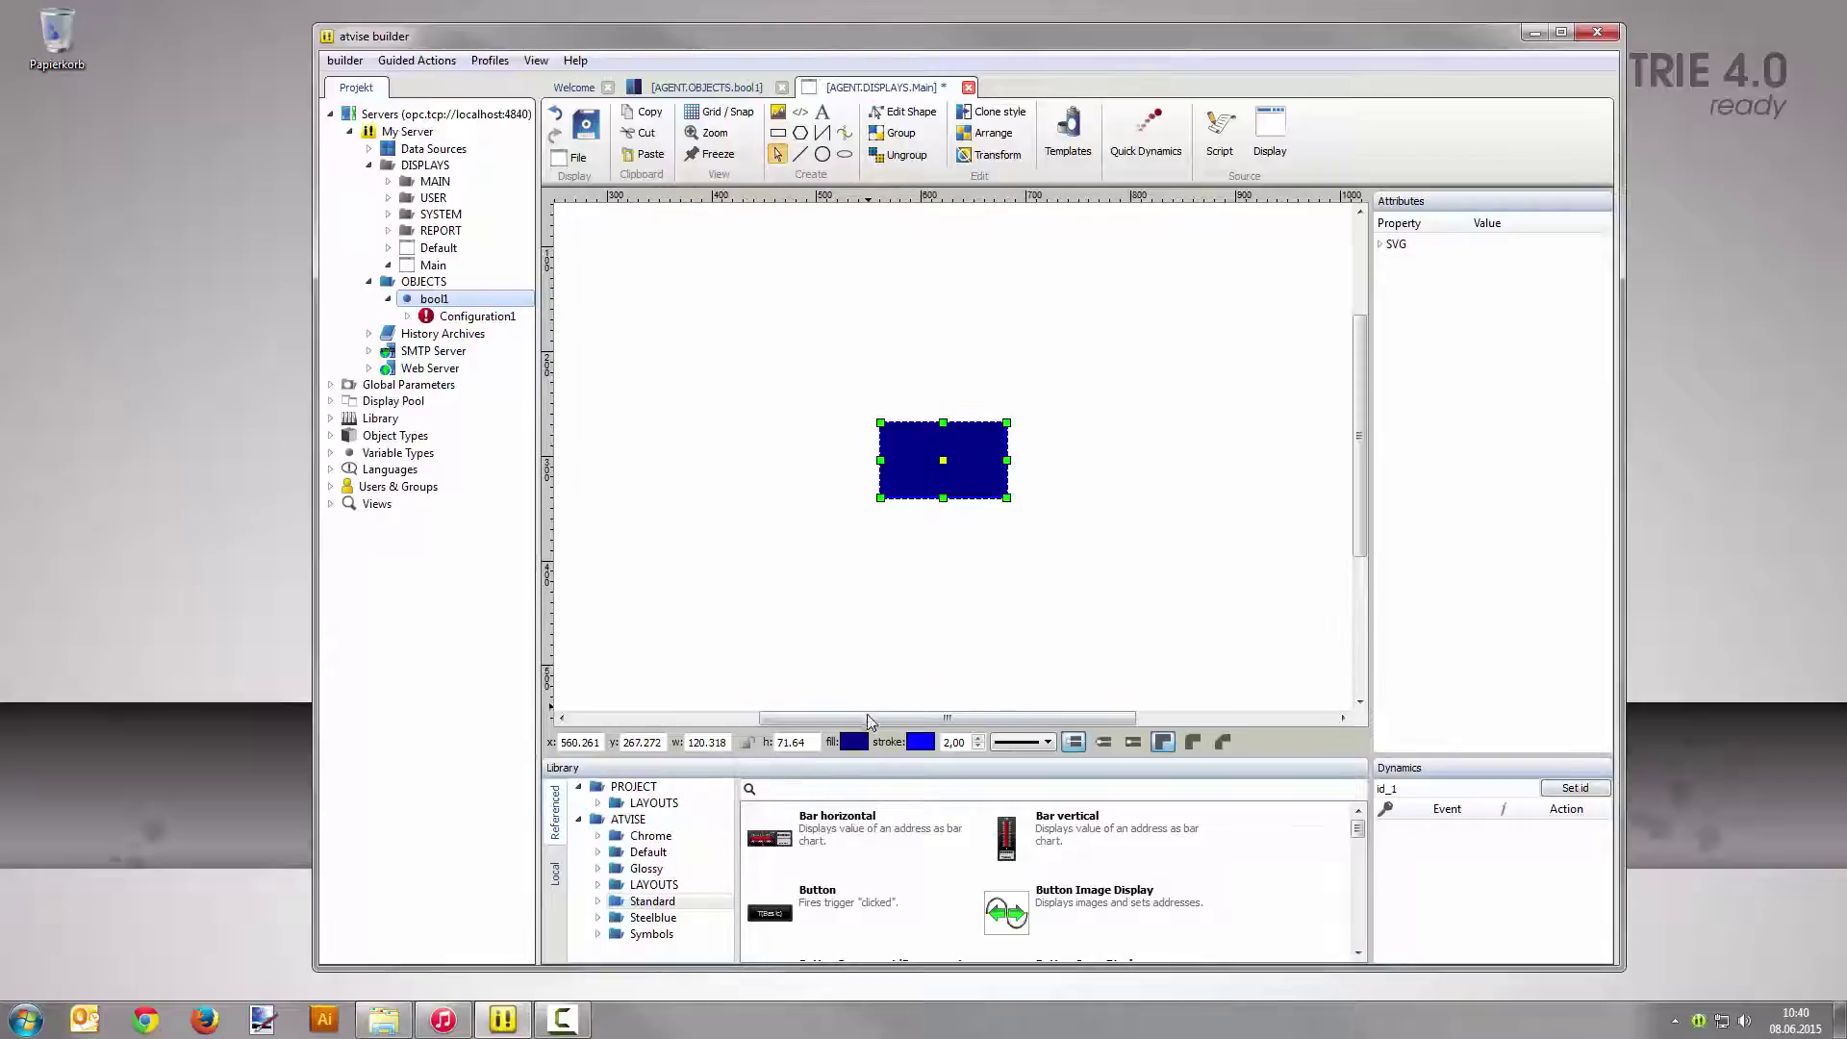
{"action": "left_click", "coordinate": [853, 742]}
{"action": "left_click", "coordinate": [882, 388]}
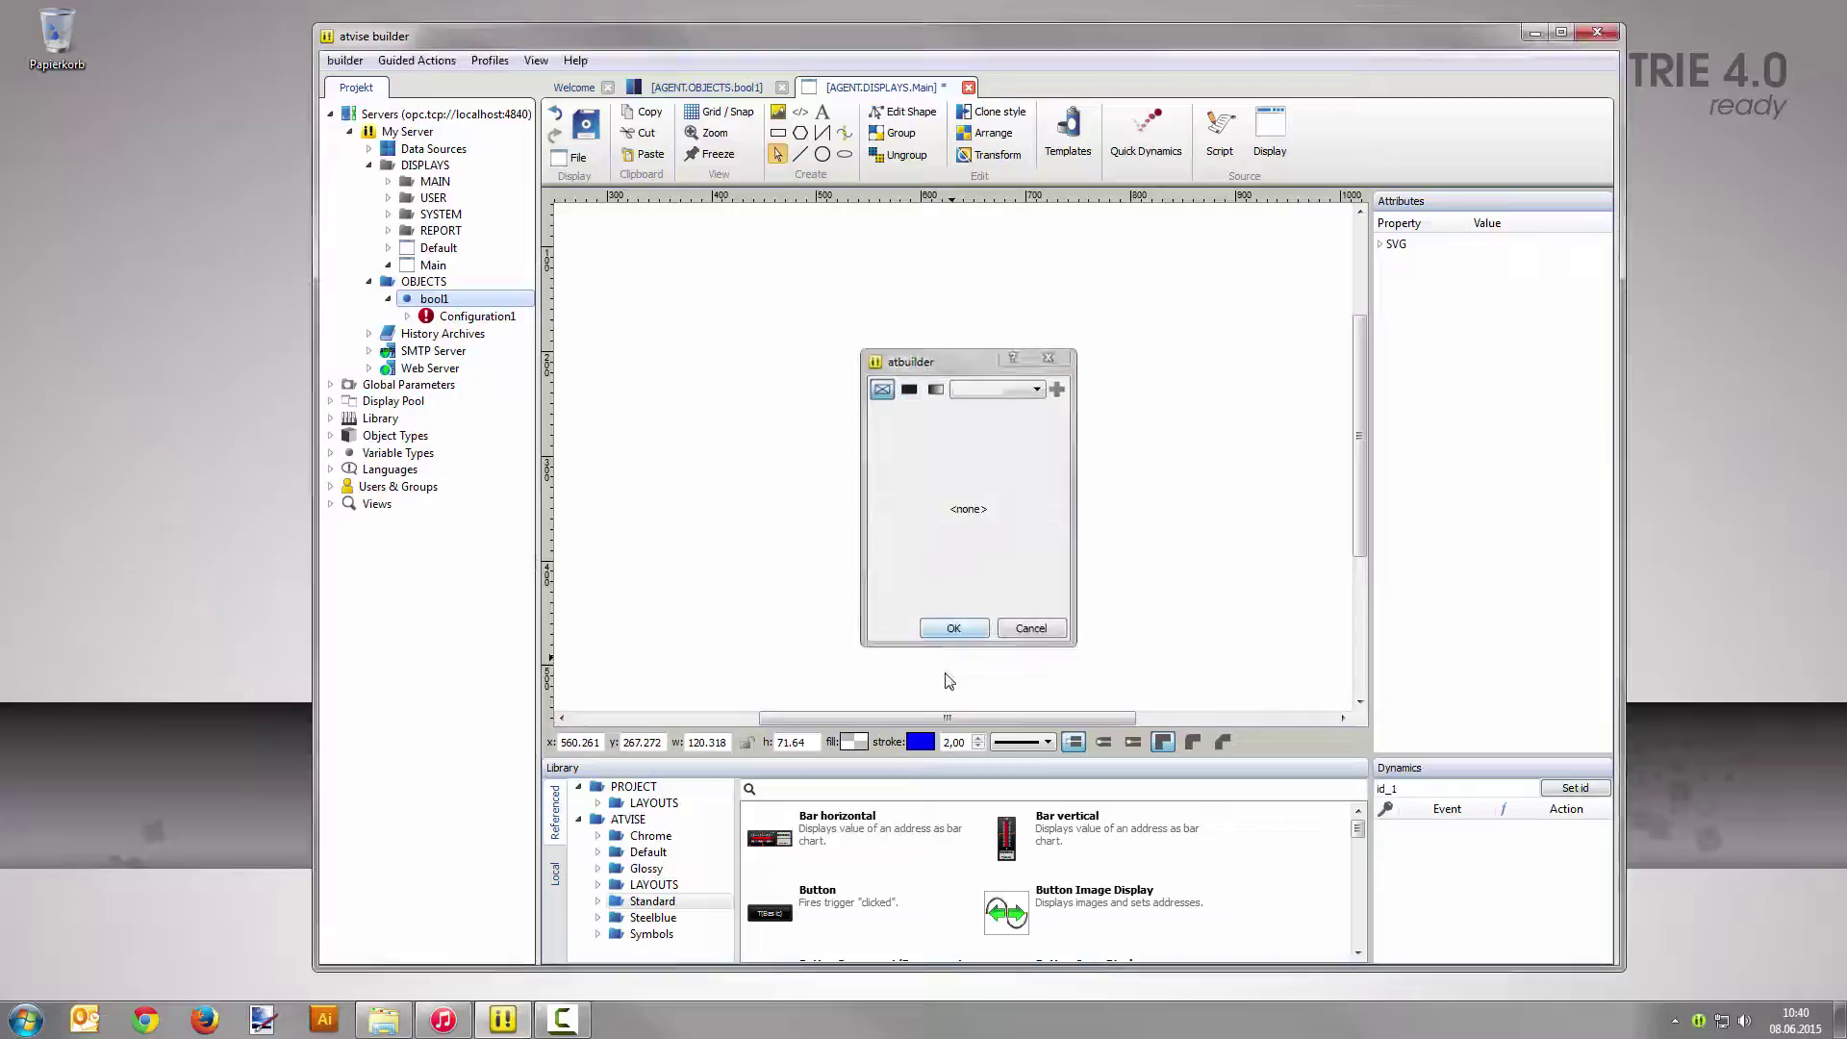
{"action": "left_click", "coordinate": [872, 407]}
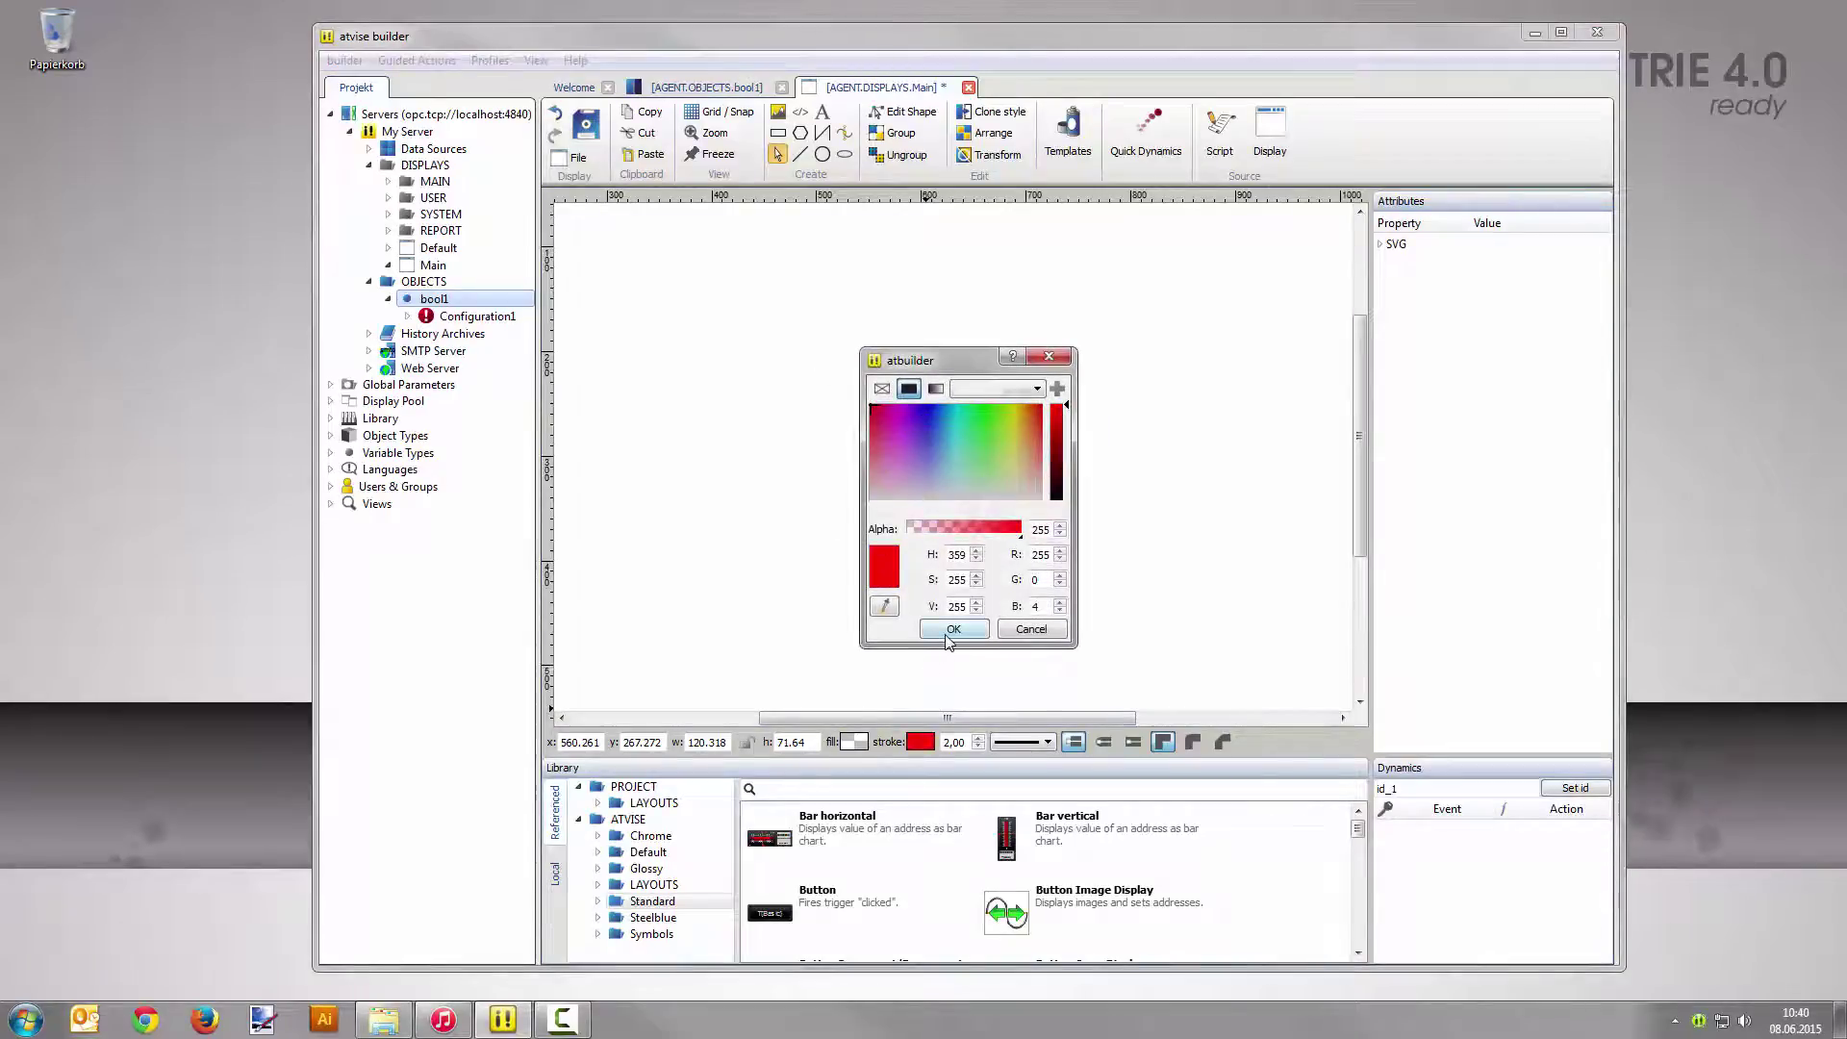
- Confirm the red outline and add a simple dynamic to the framing rectangle
{"action": "left_click", "coordinate": [950, 630]}
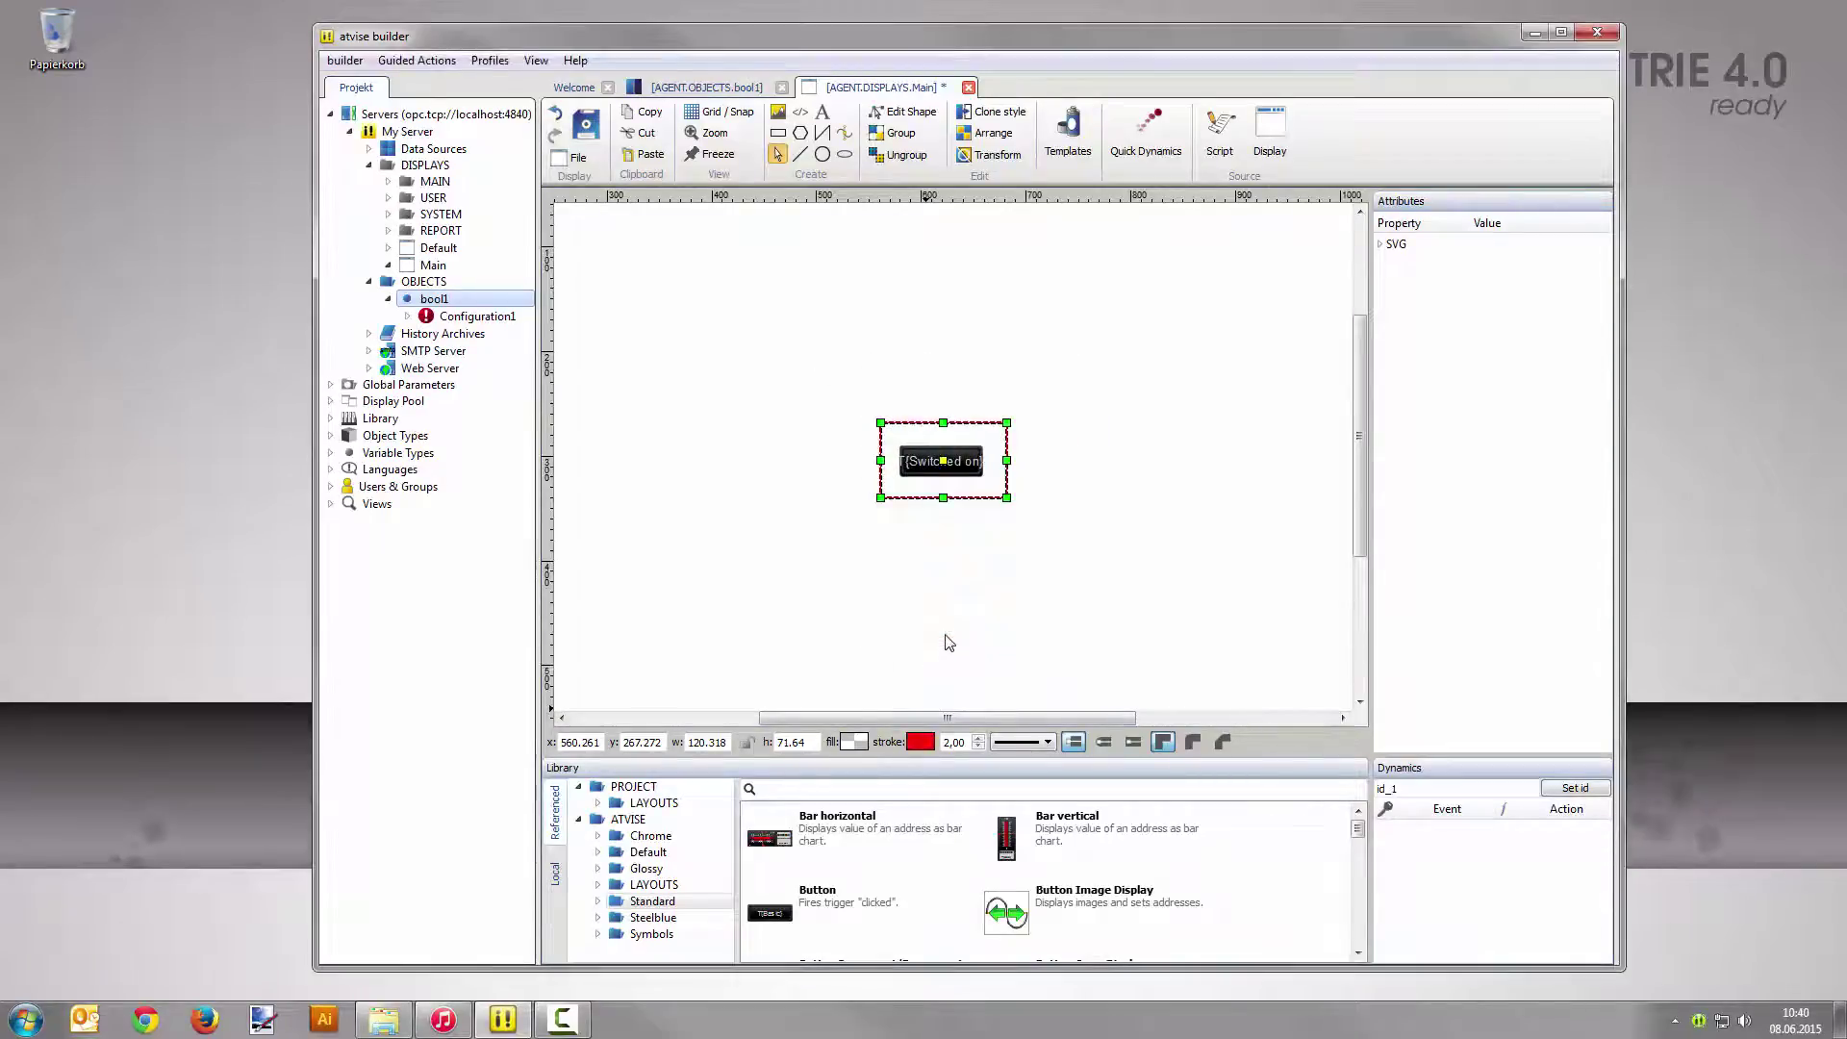
{"action": "right_click", "coordinate": [986, 499]}
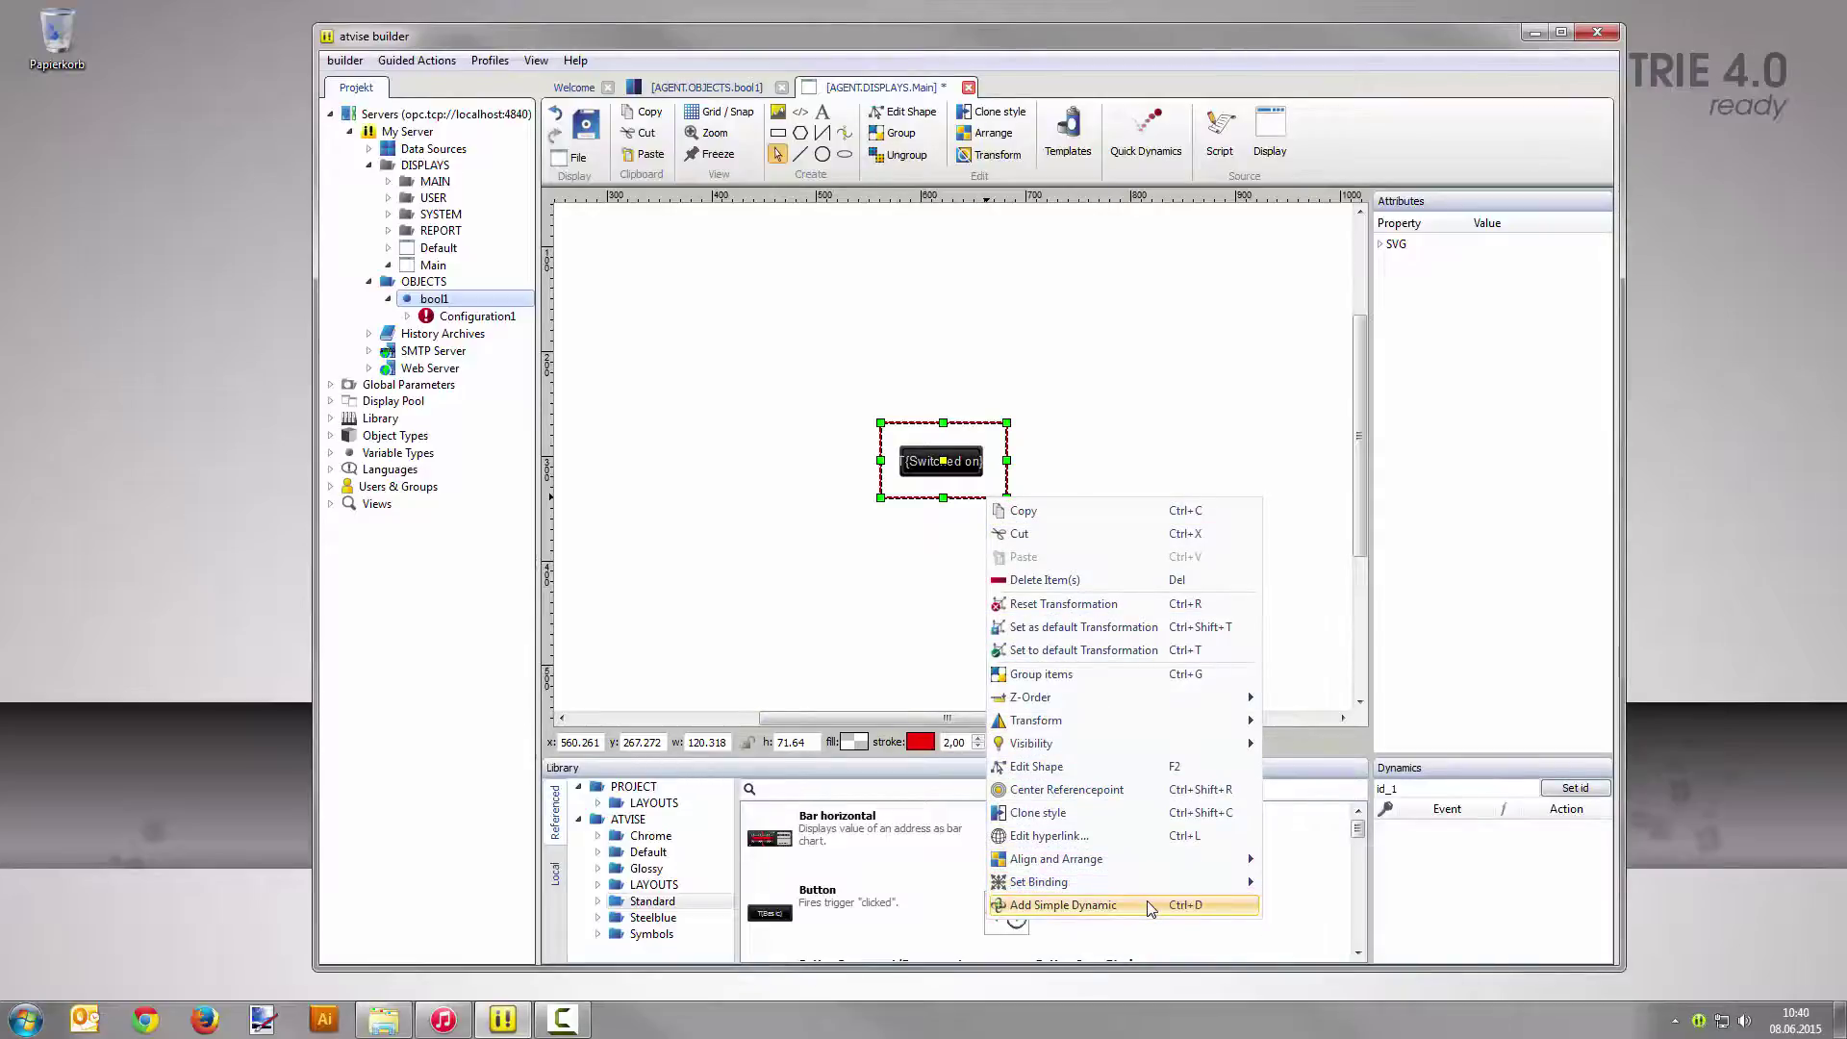
{"action": "left_click", "coordinate": [1116, 905]}
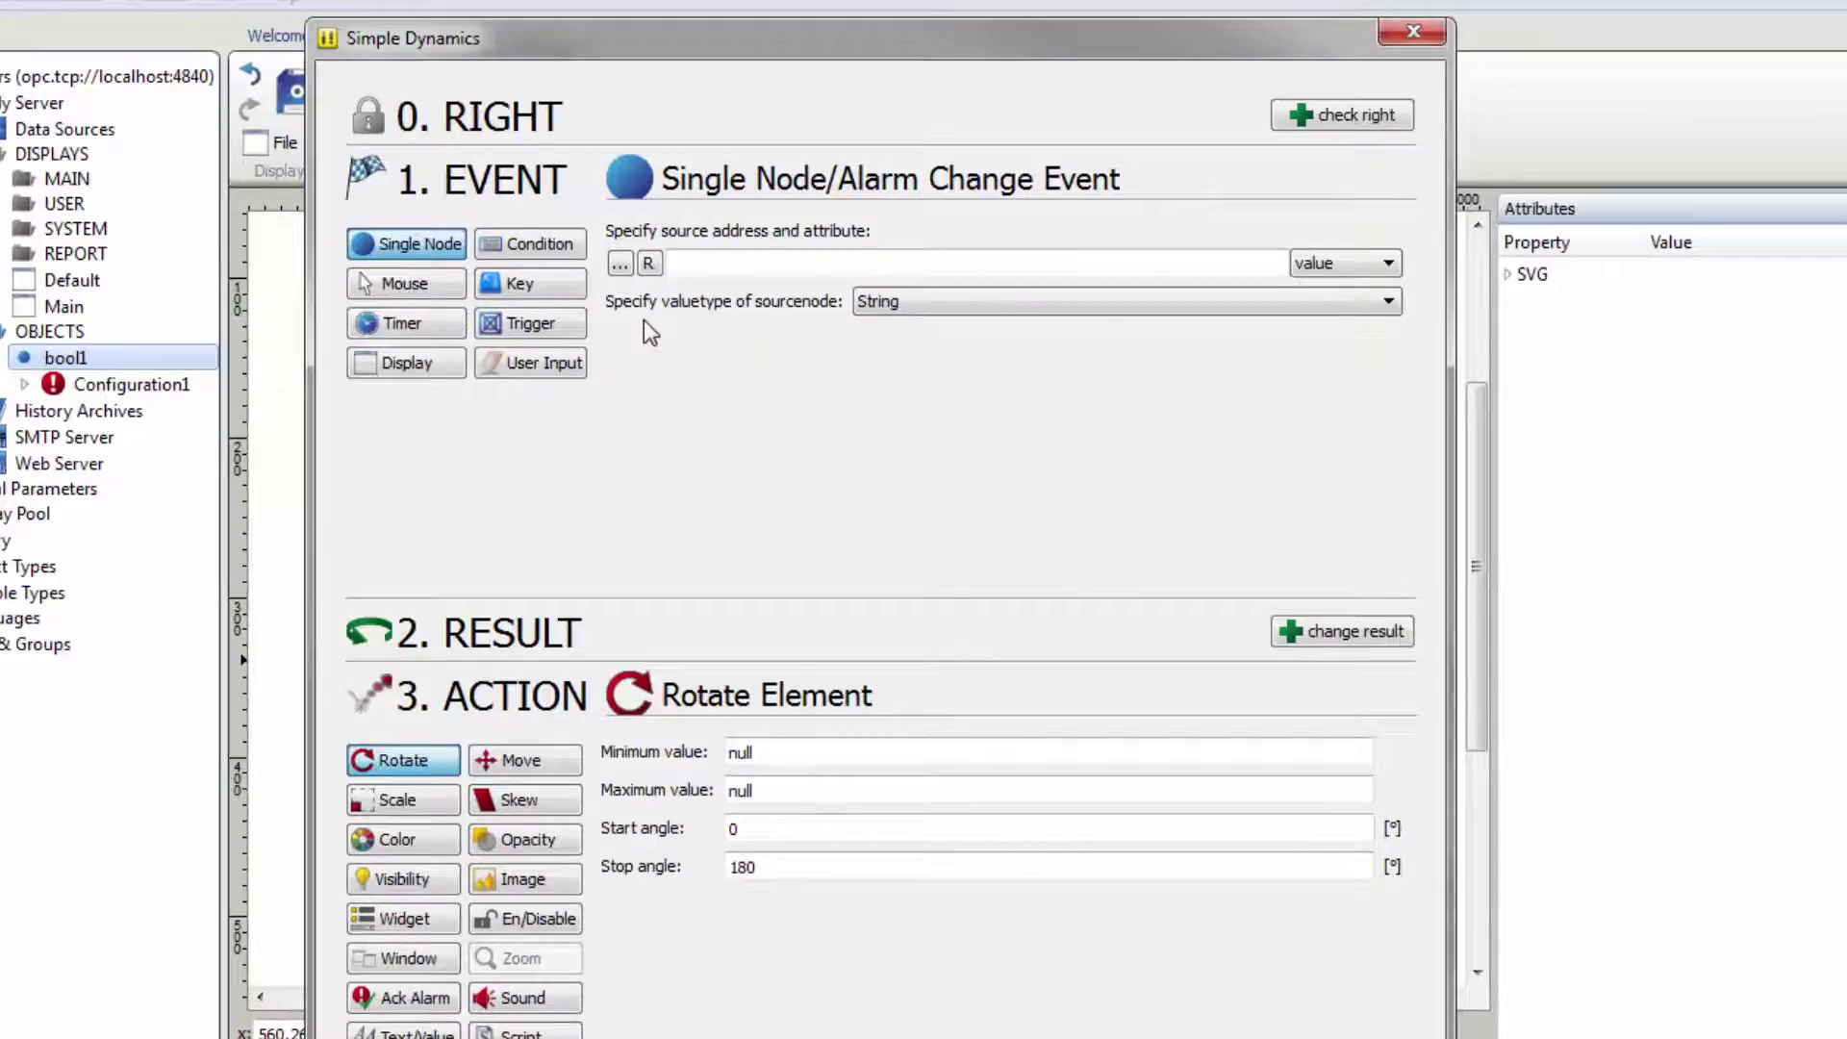
- Select bool1's Configuration1 IsFALSE alarm condition as the dynamic's source
{"action": "left_click", "coordinate": [621, 265]}
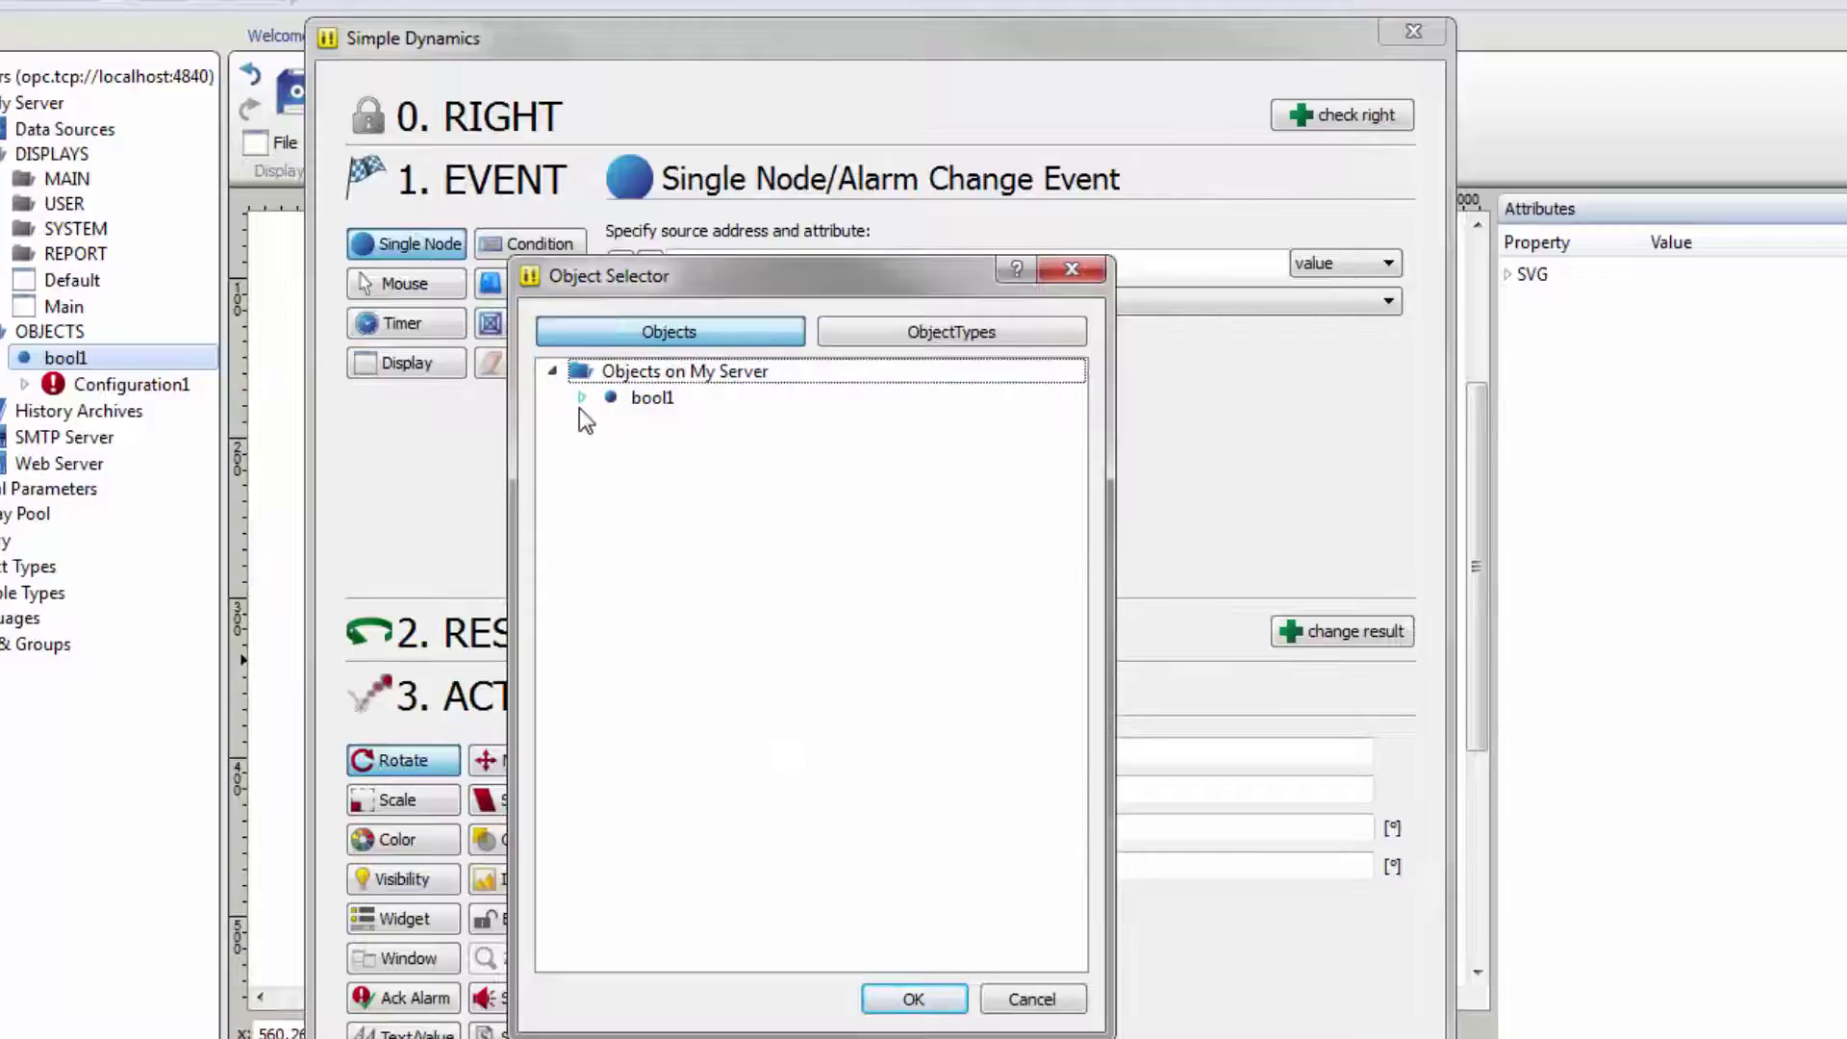
{"action": "left_click", "coordinate": [581, 397]}
{"action": "left_click", "coordinate": [610, 425]}
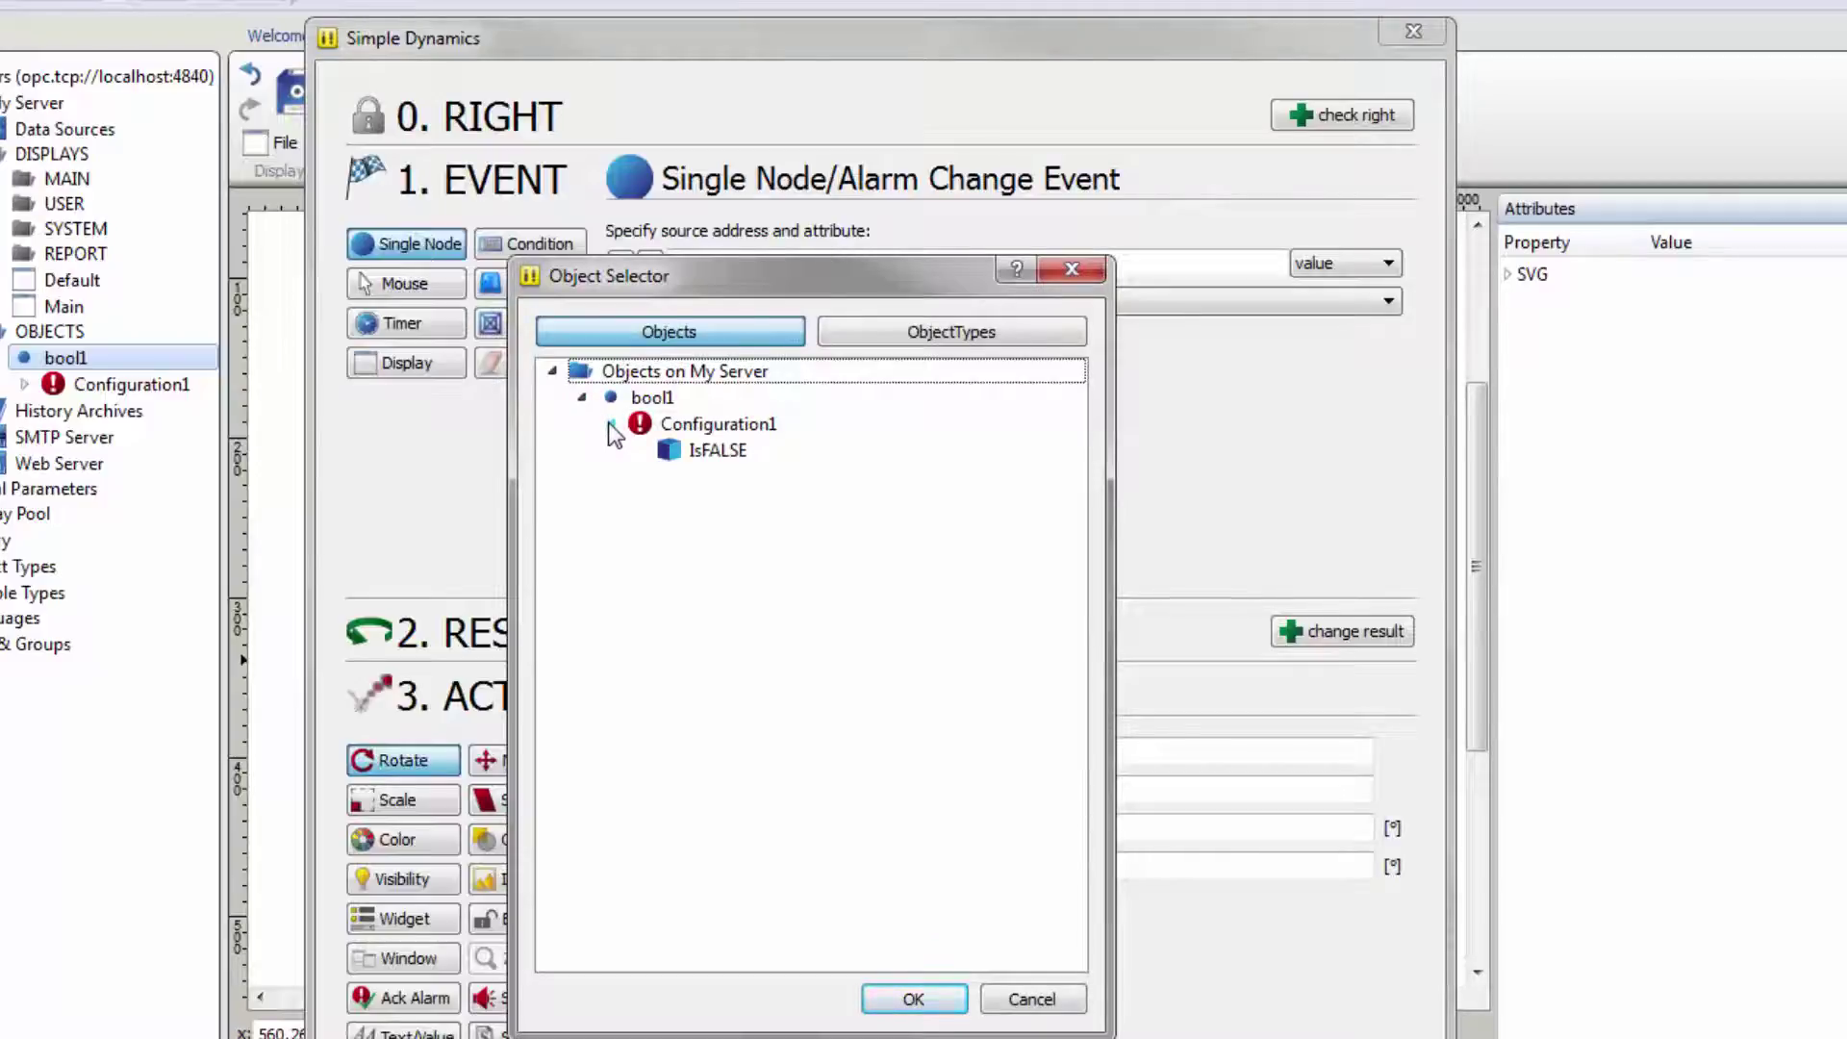
{"action": "left_click", "coordinate": [776, 452]}
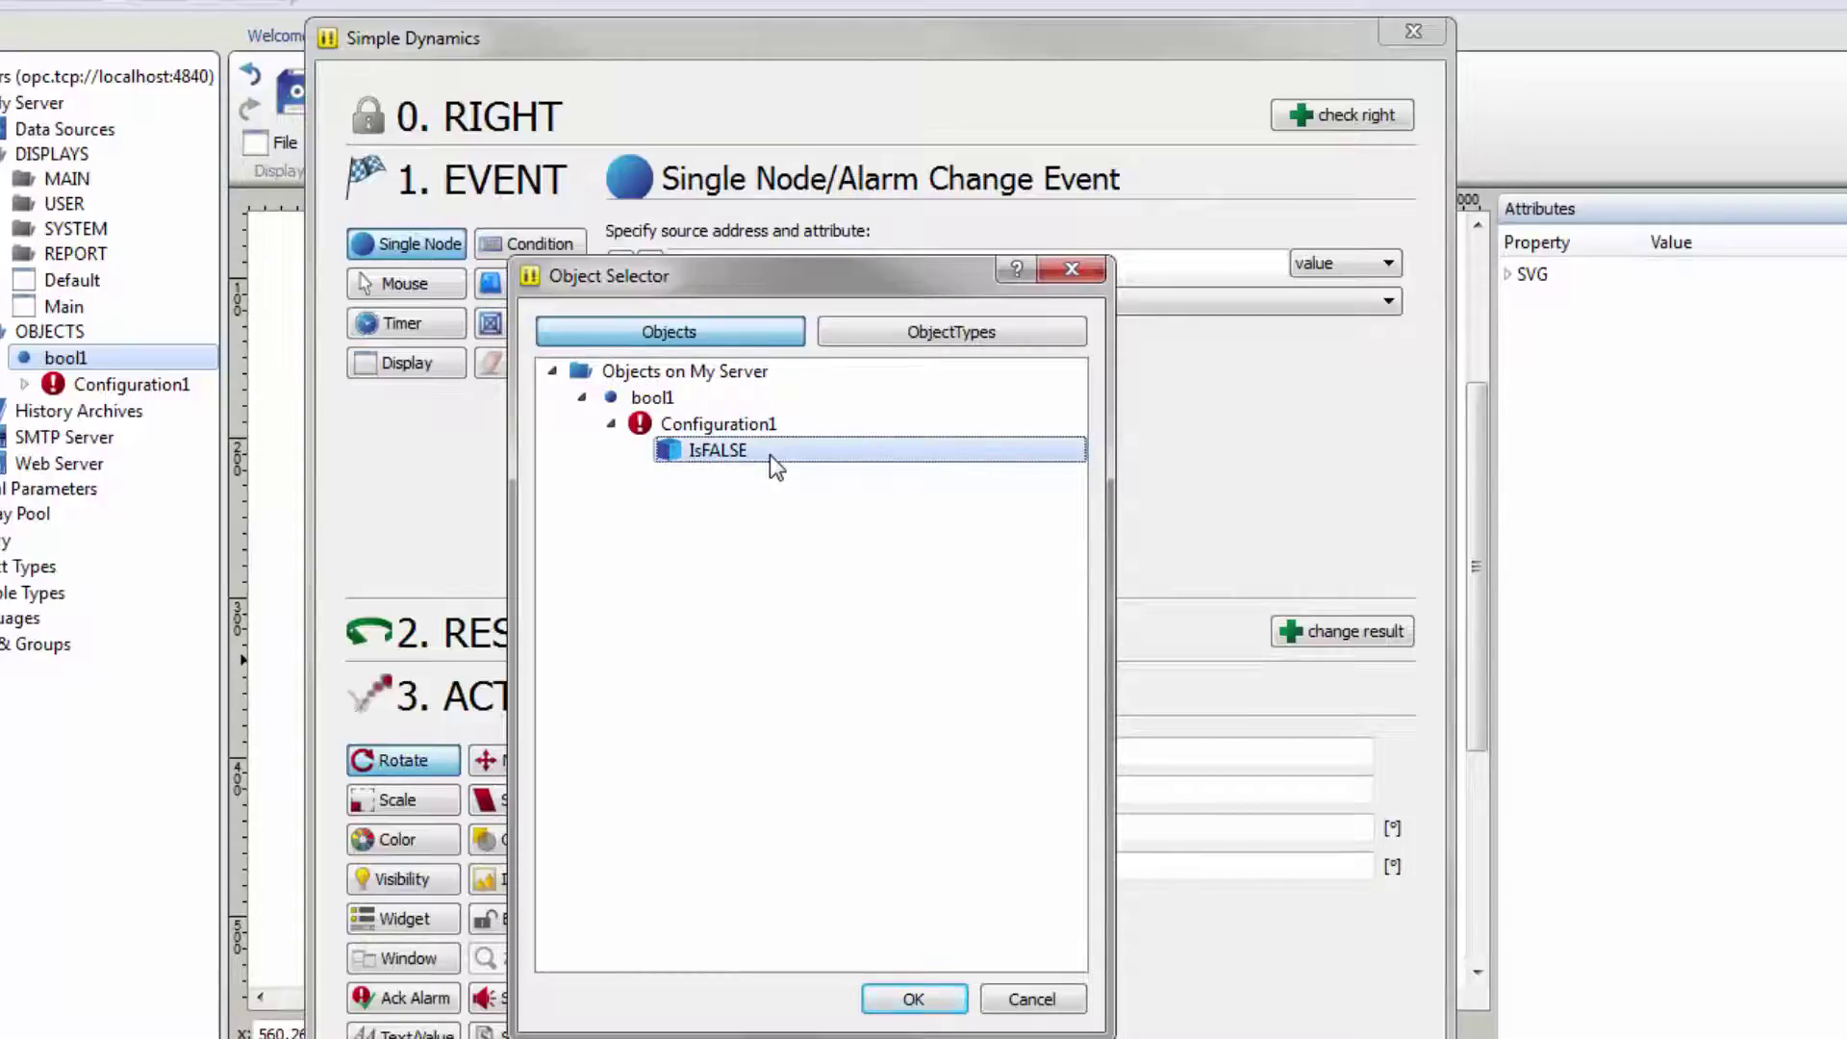
- Use IsFALSE as the source of a Visibility action, hiding the rectangle when Off Acknowledged
{"action": "left_click", "coordinate": [924, 1000]}
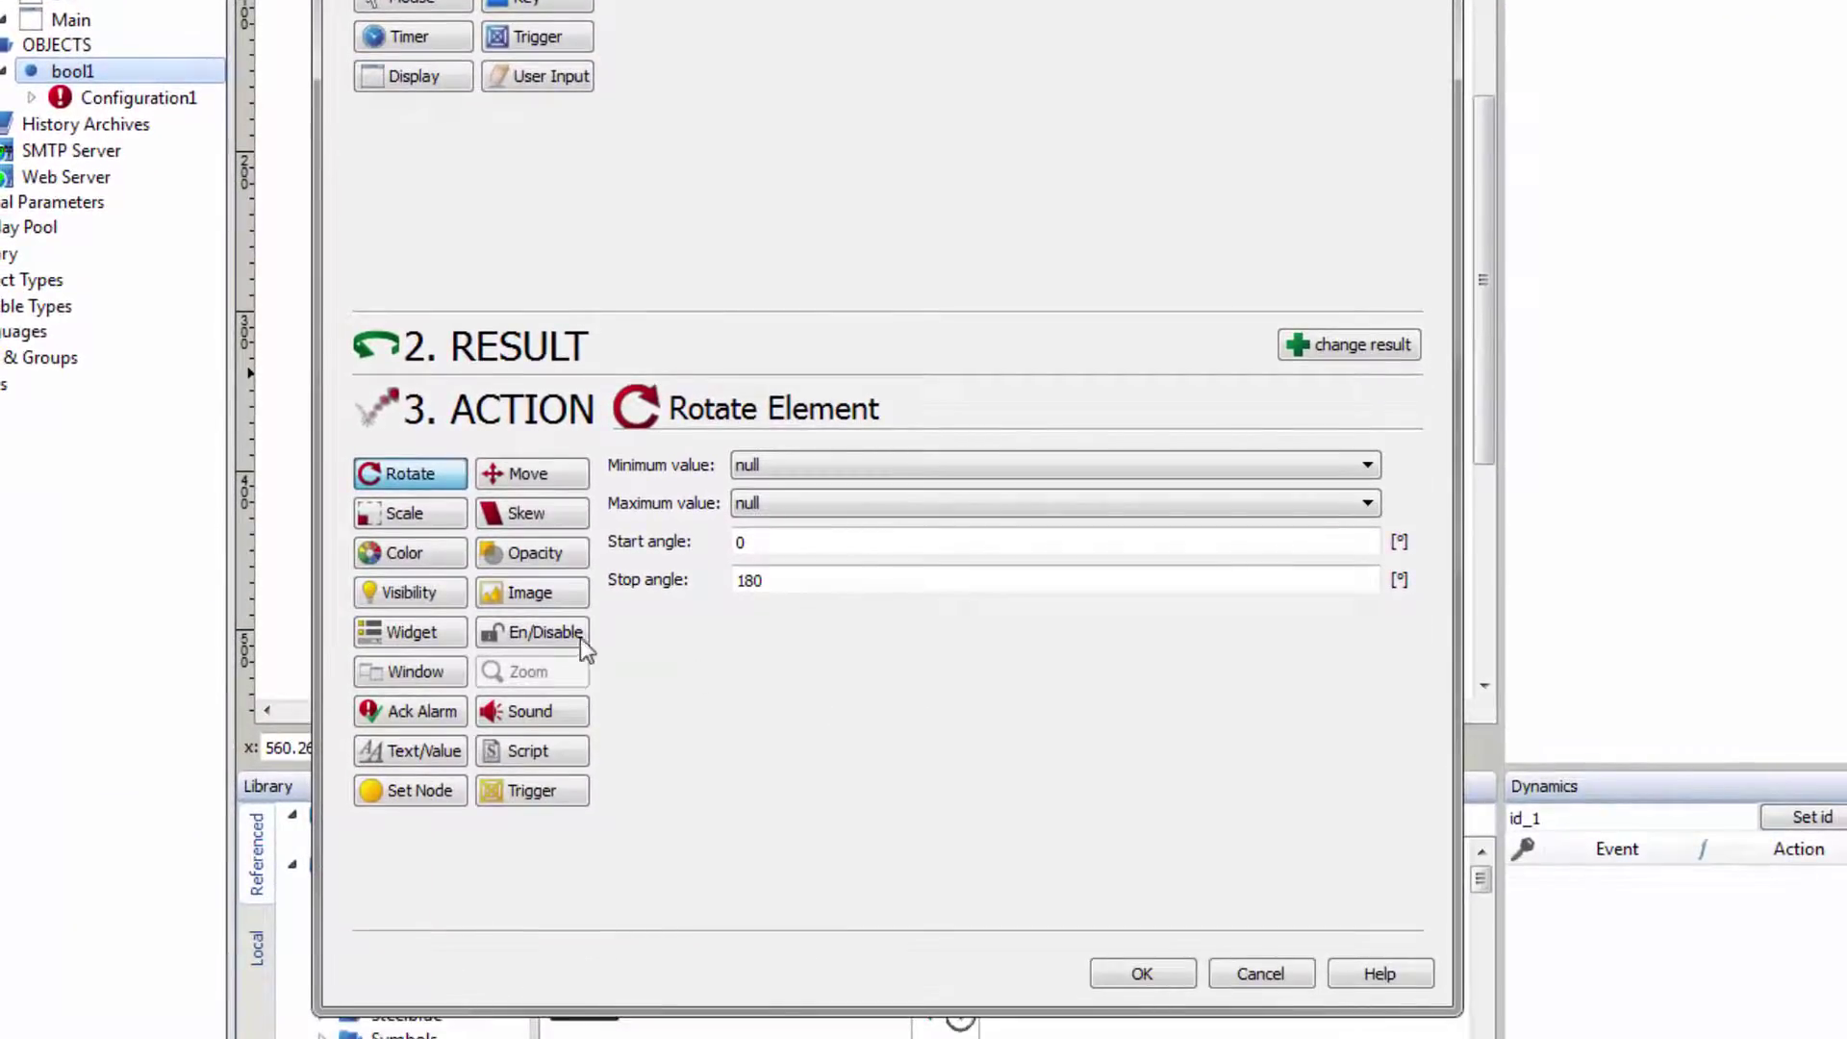
{"action": "left_click", "coordinate": [452, 593]}
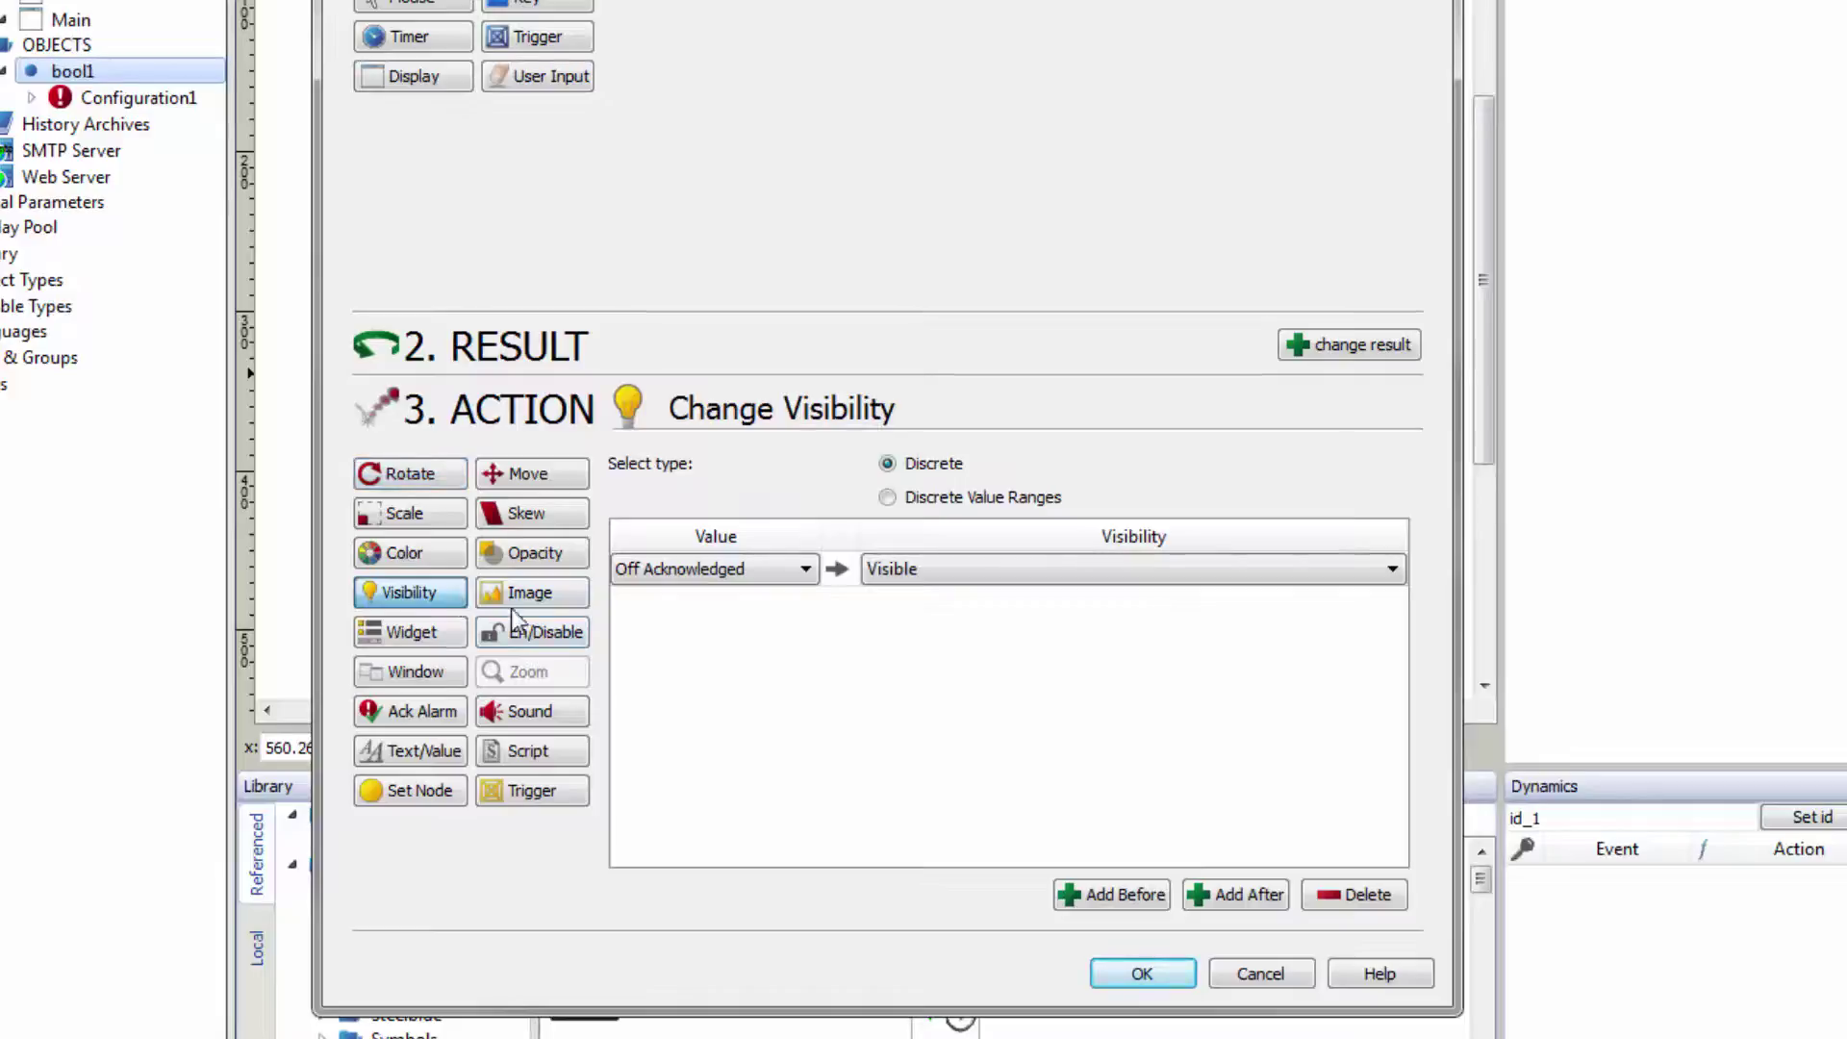
{"action": "left_click", "coordinate": [1064, 563]}
{"action": "left_click", "coordinate": [1036, 707]}
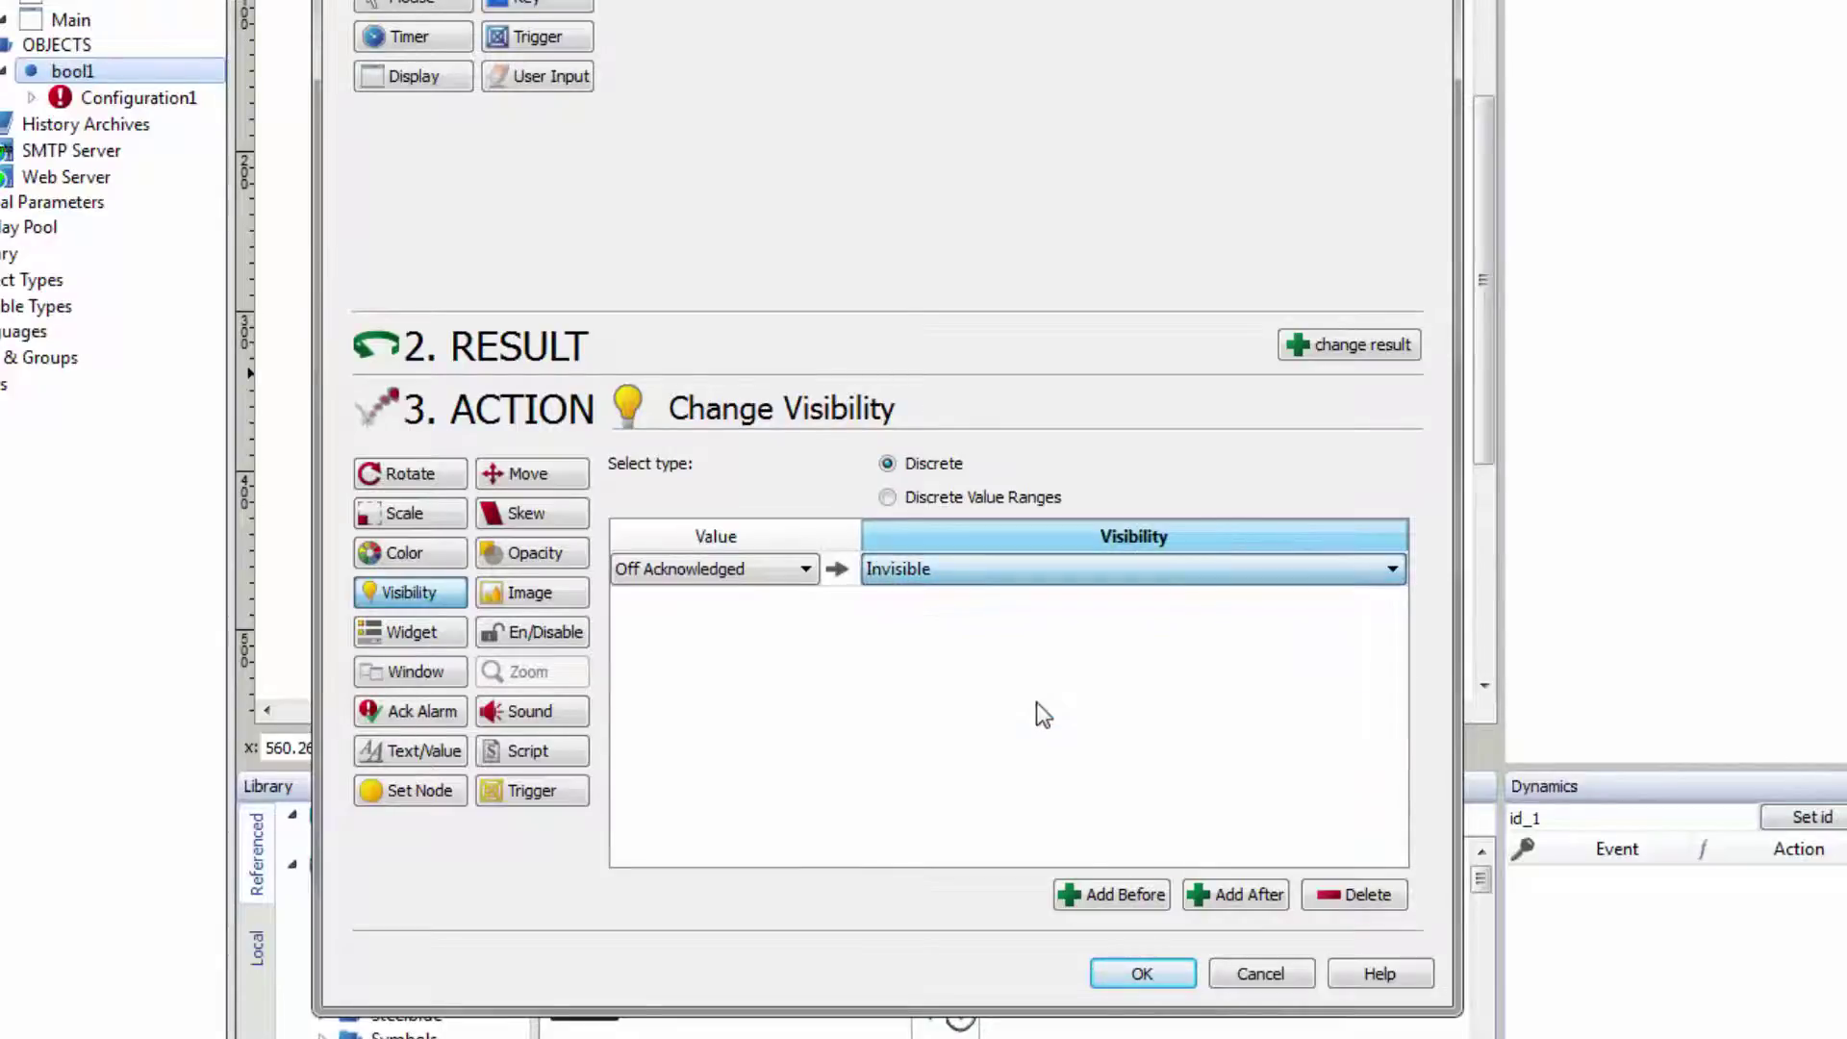
- Add rules: On Unacknowledged flashes every 500ms, On Acknowledged shows the rectangle
{"action": "left_click", "coordinate": [1221, 893]}
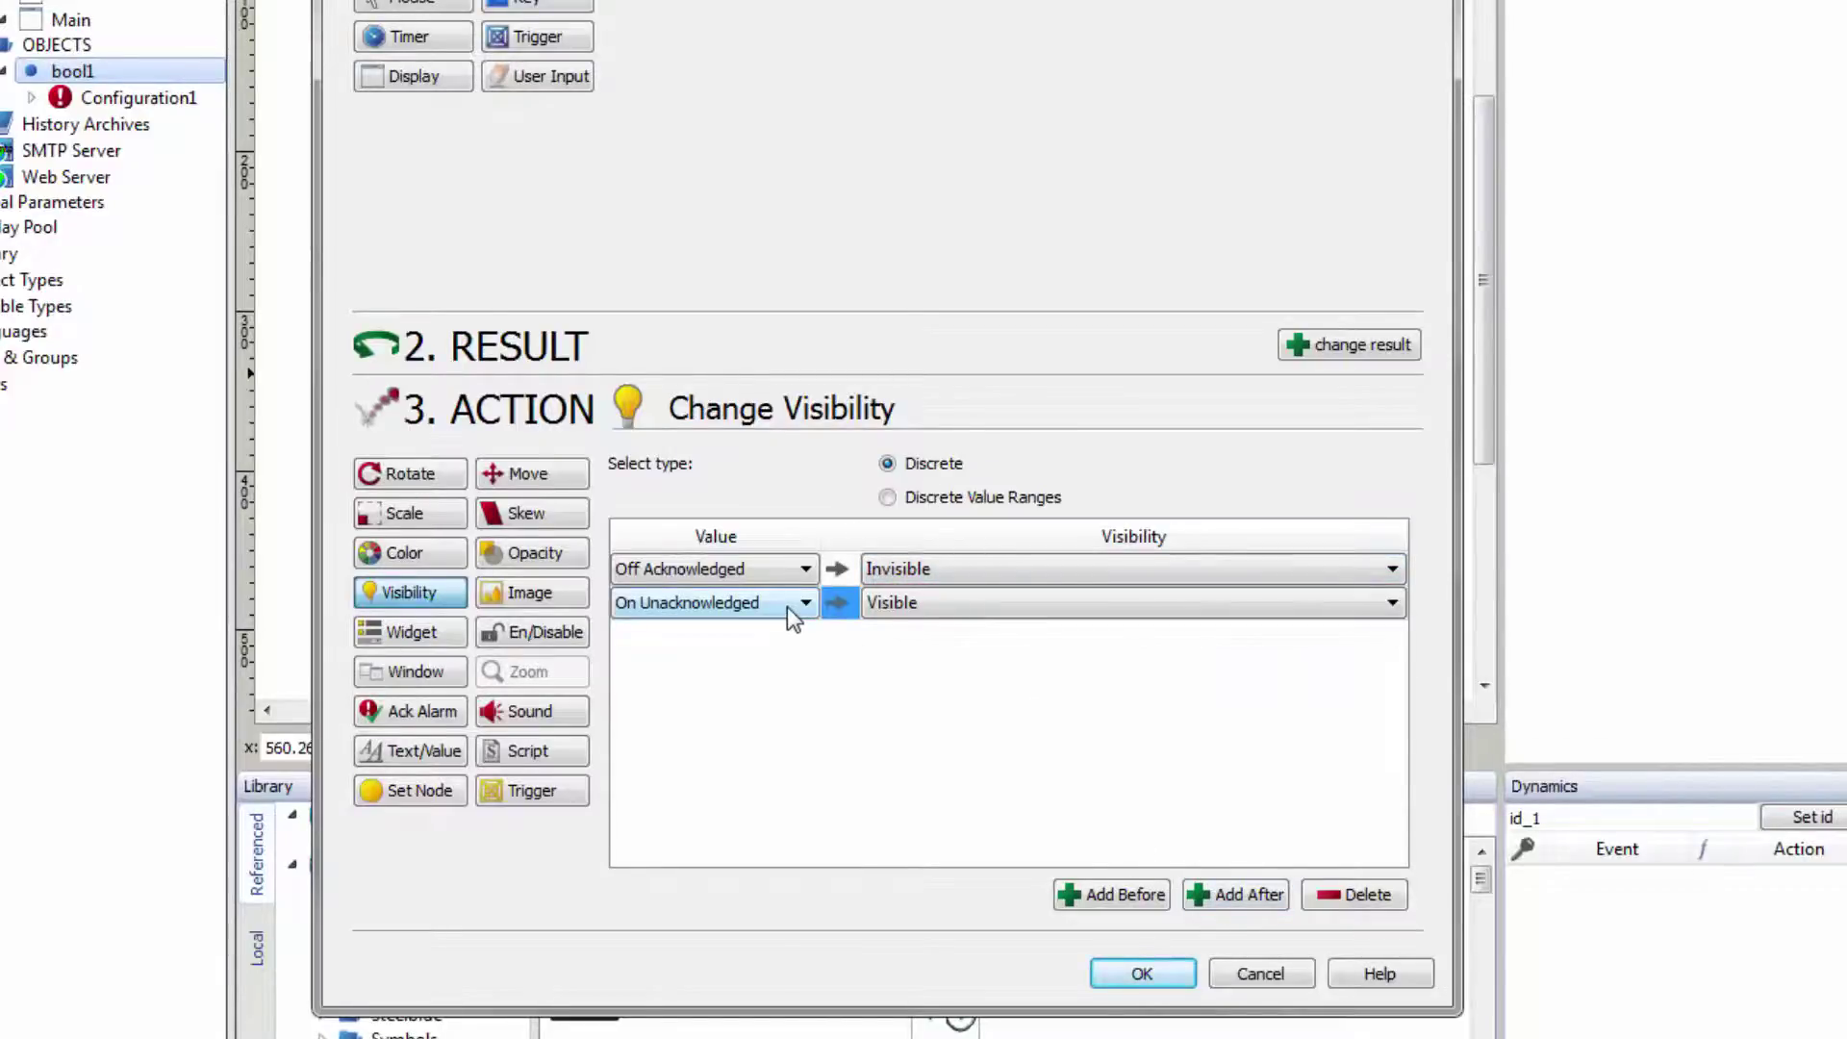
{"action": "left_click", "coordinate": [996, 606]}
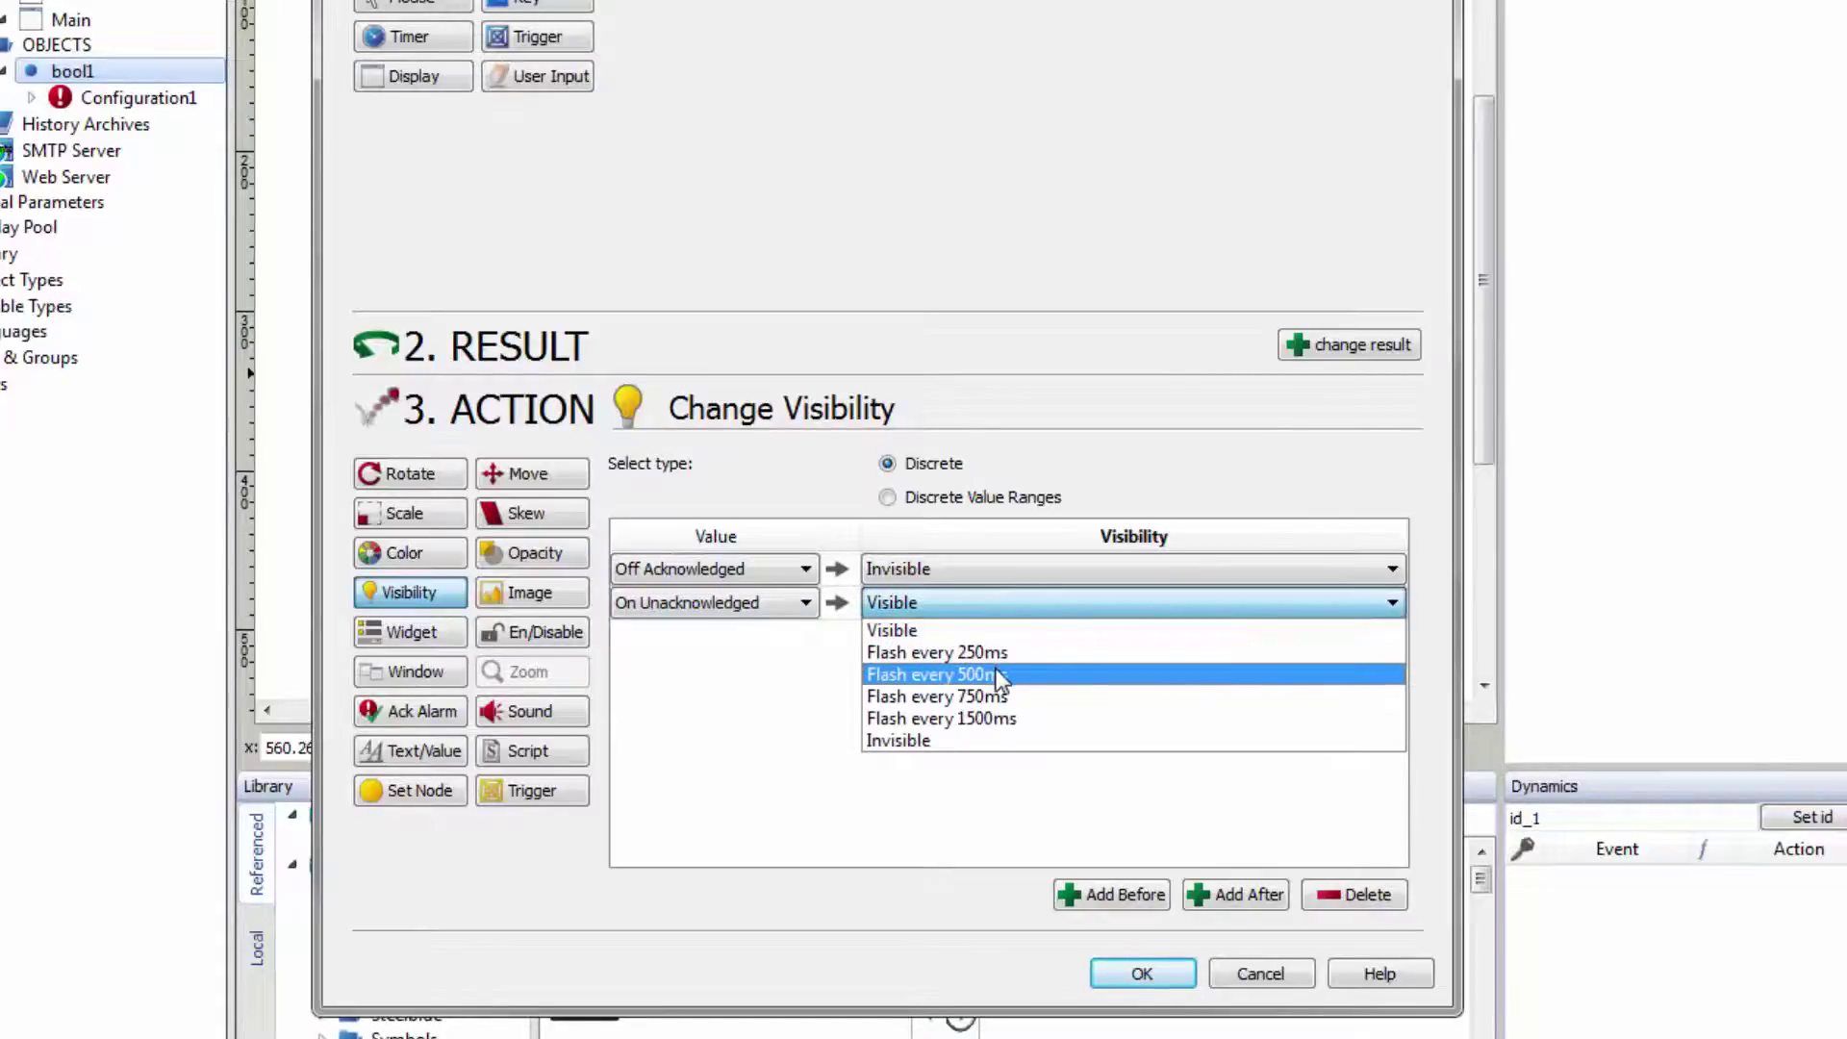
{"action": "left_click", "coordinate": [1000, 676]}
{"action": "left_click", "coordinate": [1203, 895]}
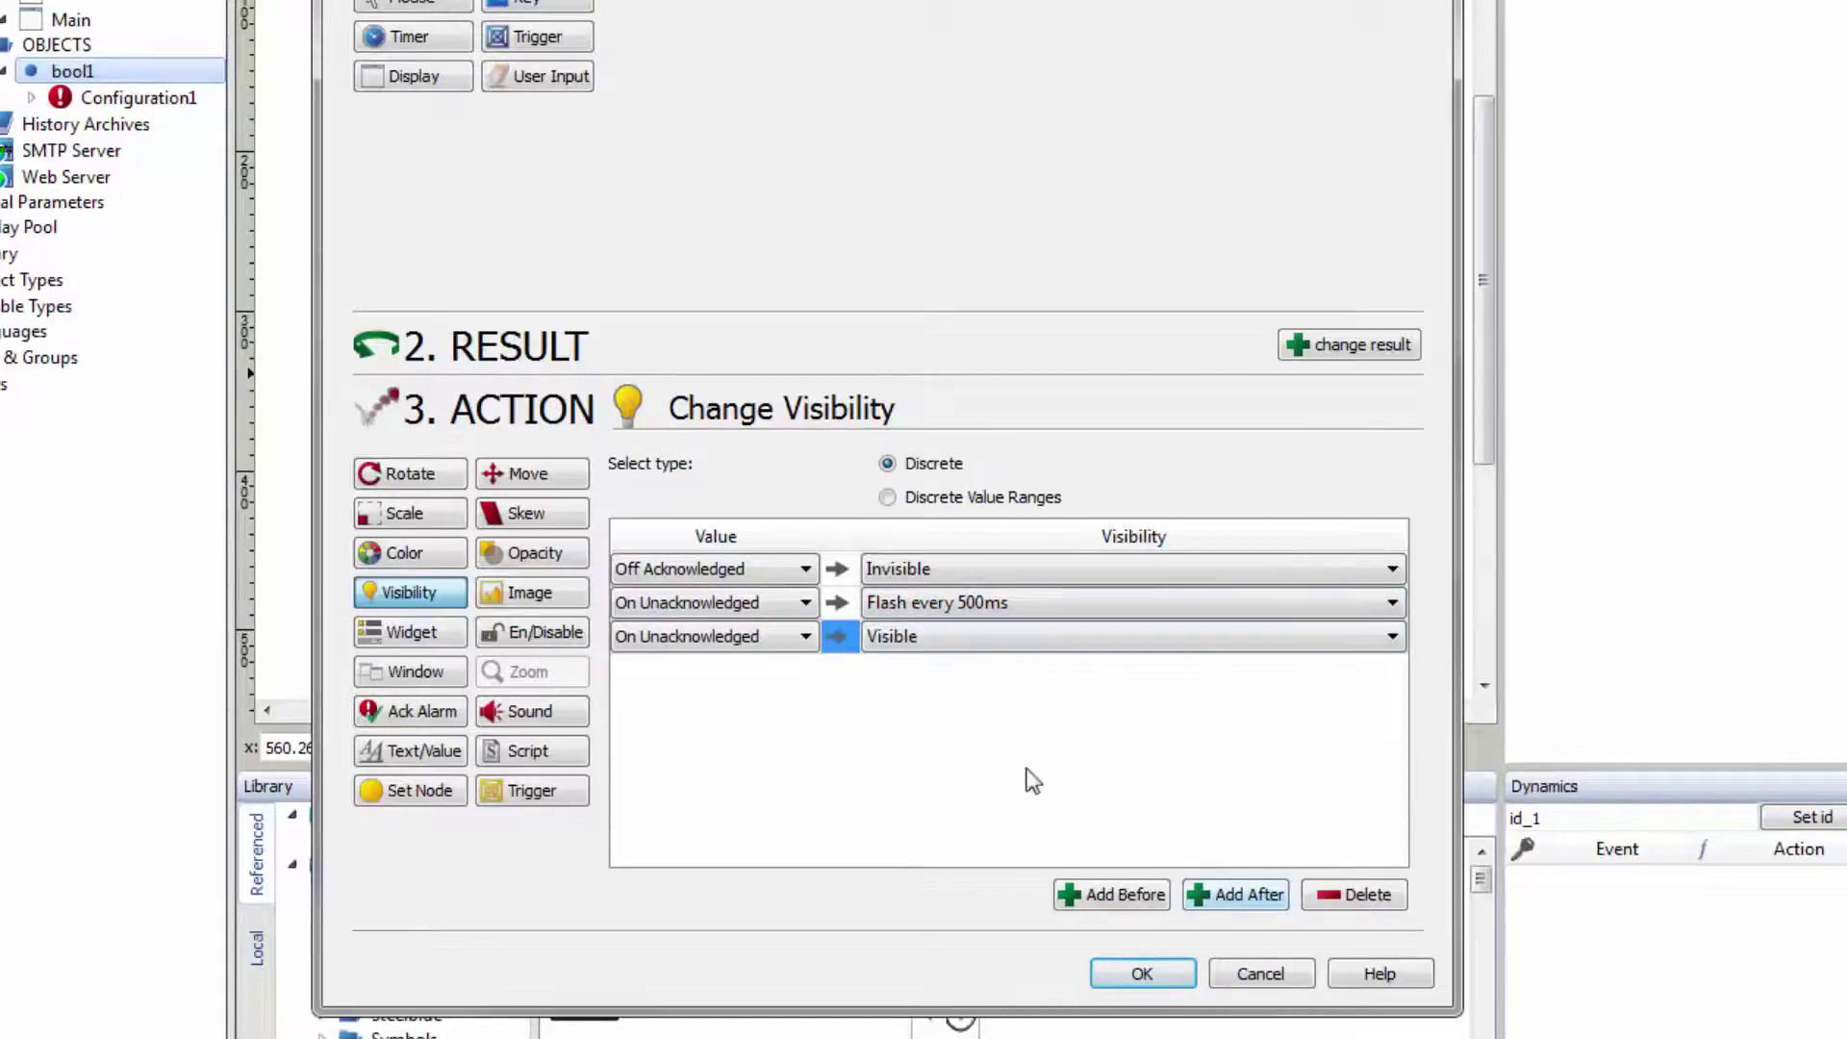
{"action": "left_click", "coordinate": [803, 639]}
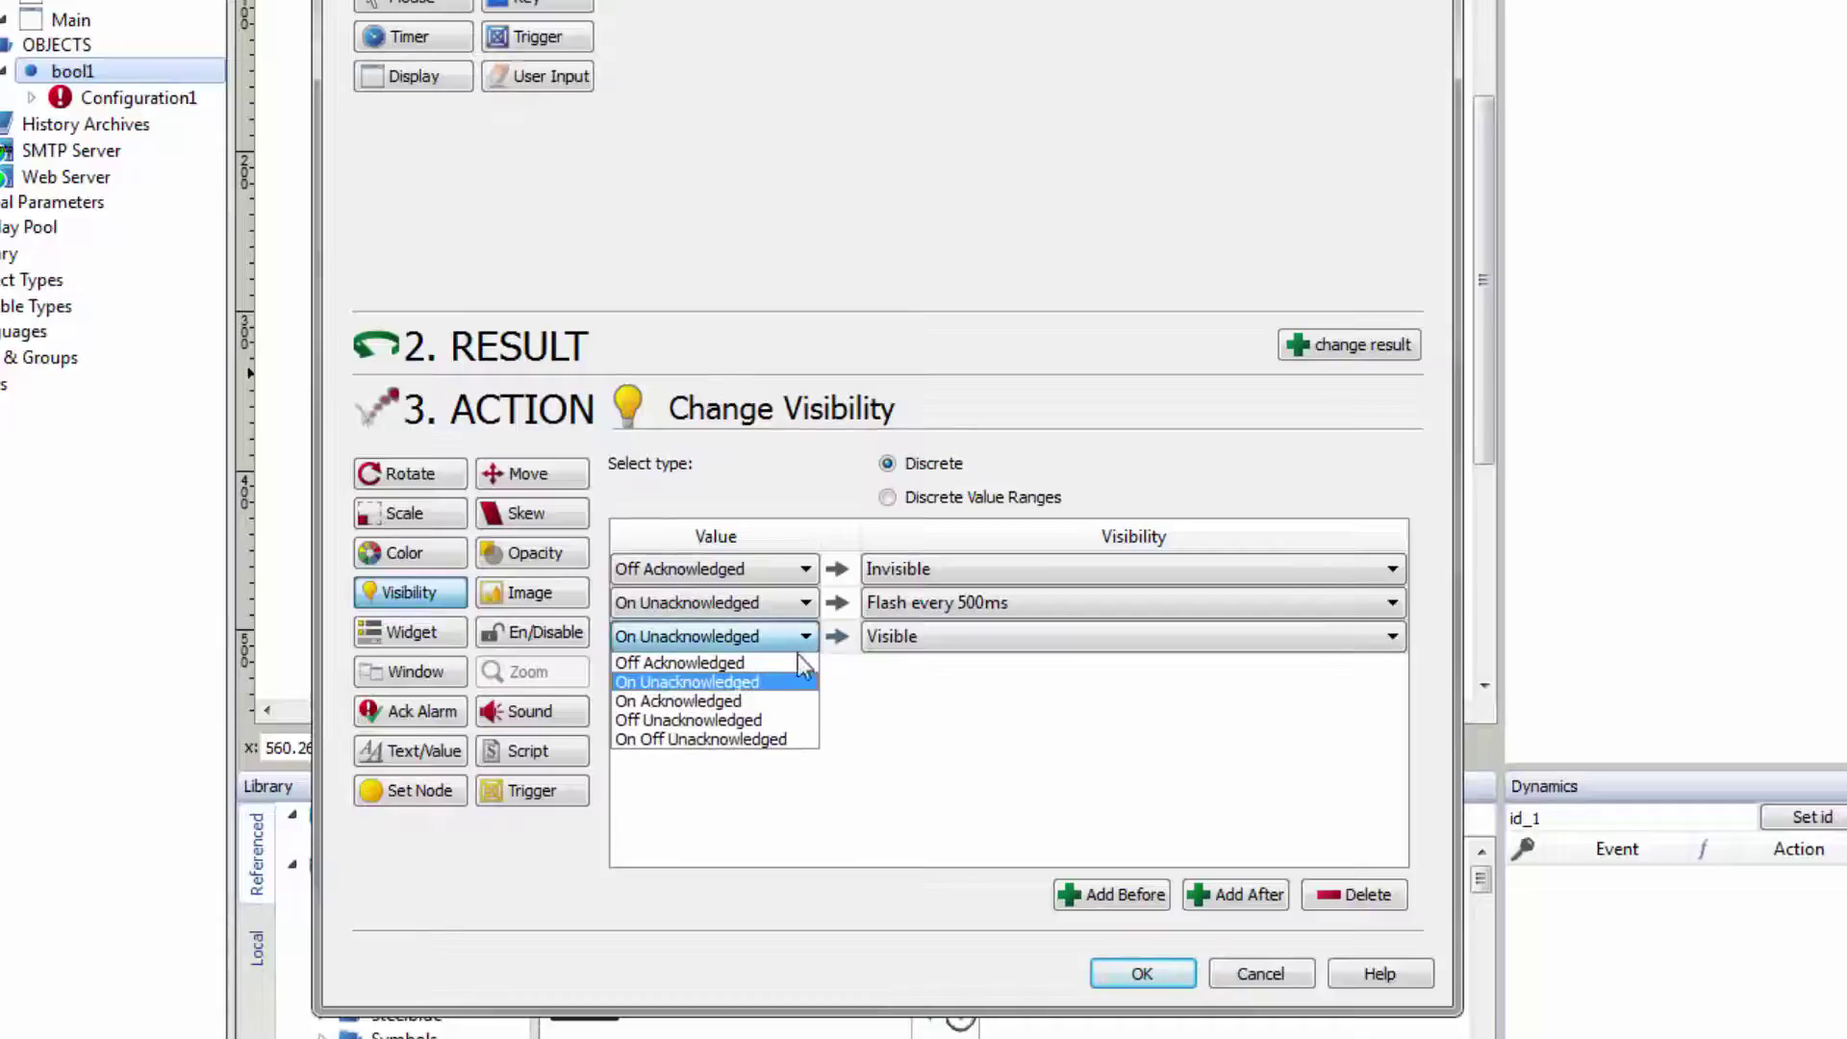
{"action": "left_click", "coordinate": [781, 699]}
- Add rules: Off Unacknowledged flashes every 750ms, On Off Unacknowledged flashes every 250ms
{"action": "left_click", "coordinate": [1232, 895]}
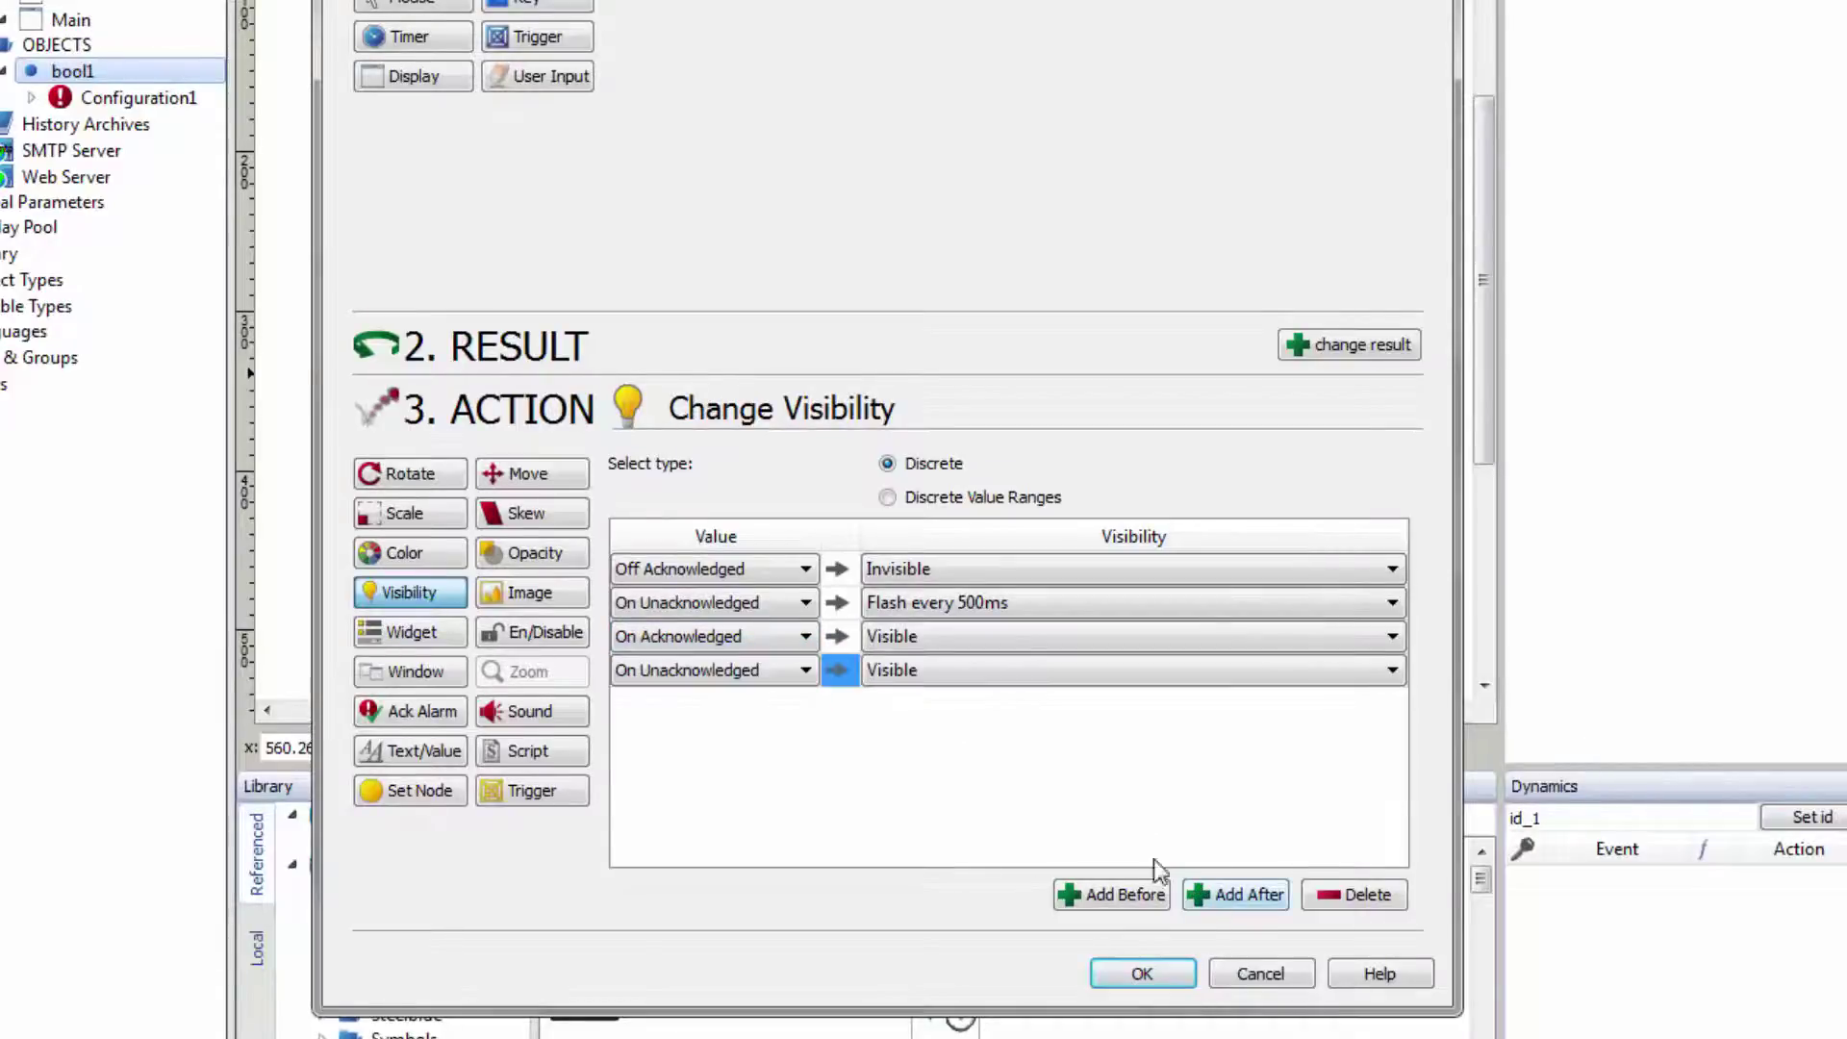
{"action": "left_click", "coordinate": [785, 679]}
{"action": "left_click", "coordinate": [782, 750]}
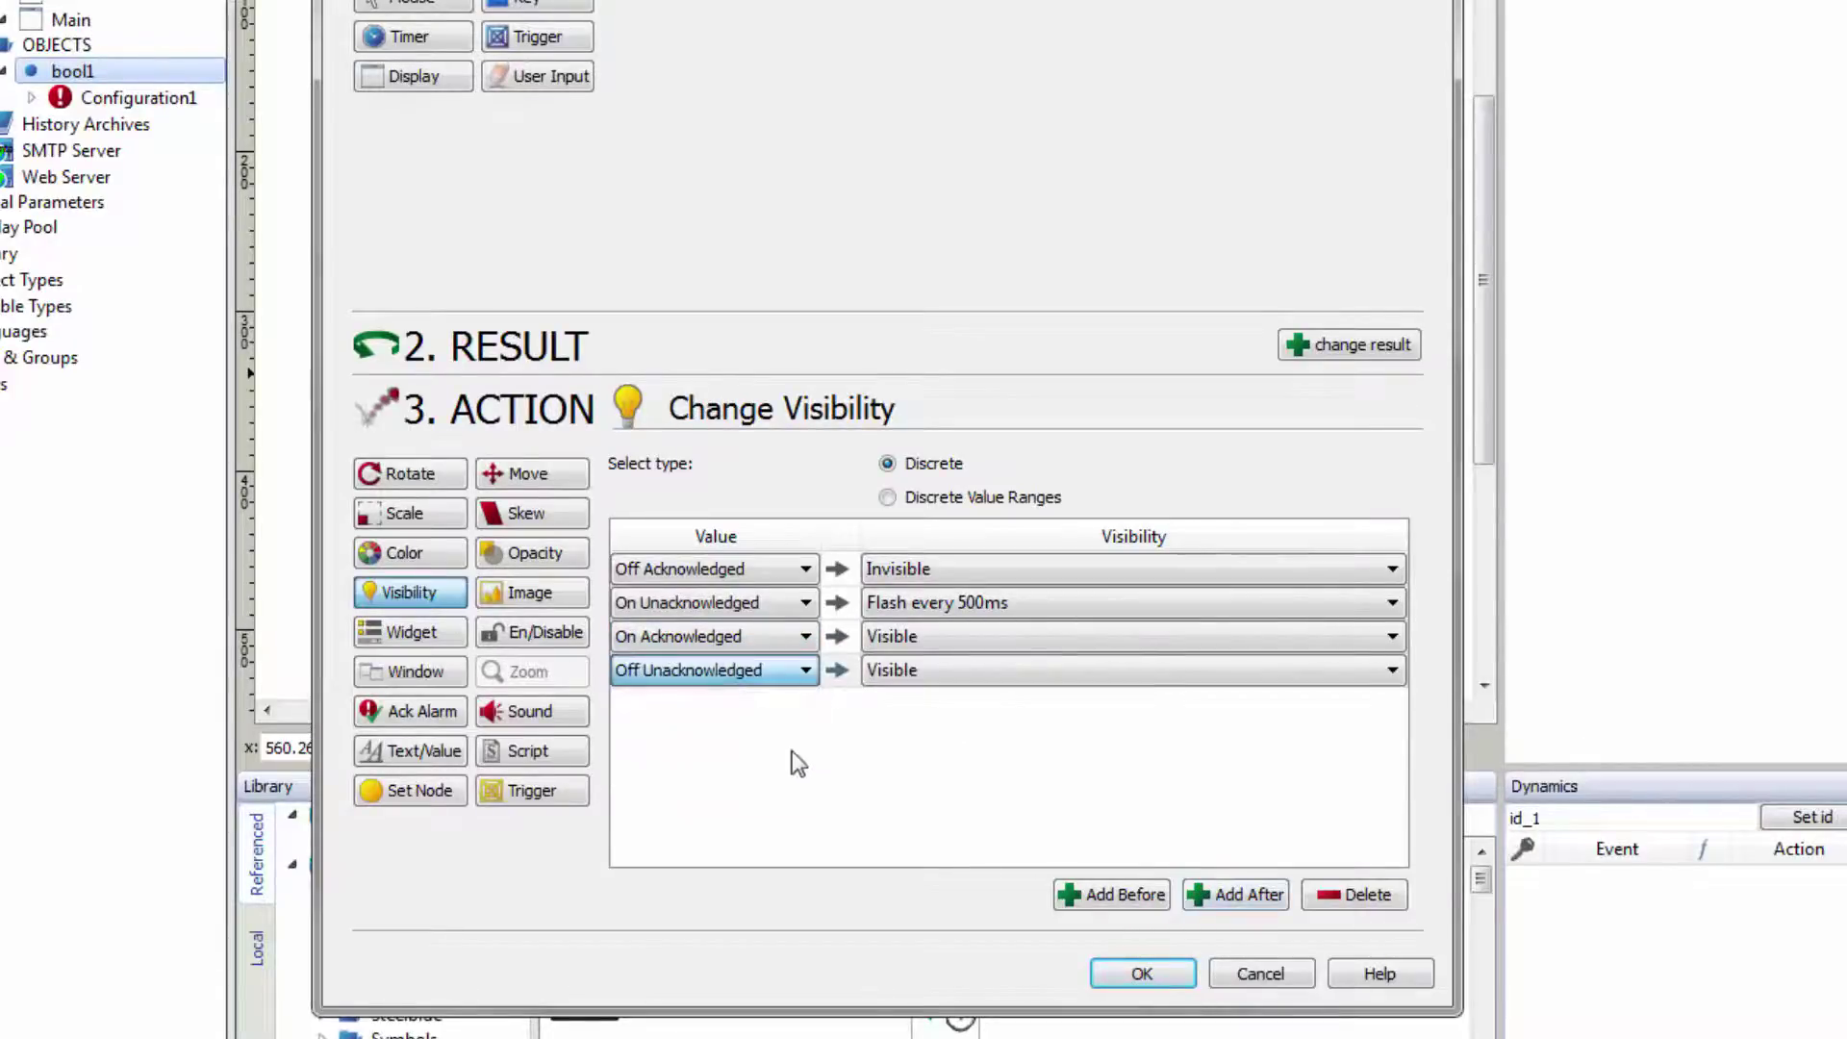
{"action": "left_click", "coordinate": [912, 674]}
{"action": "left_click", "coordinate": [1013, 762]}
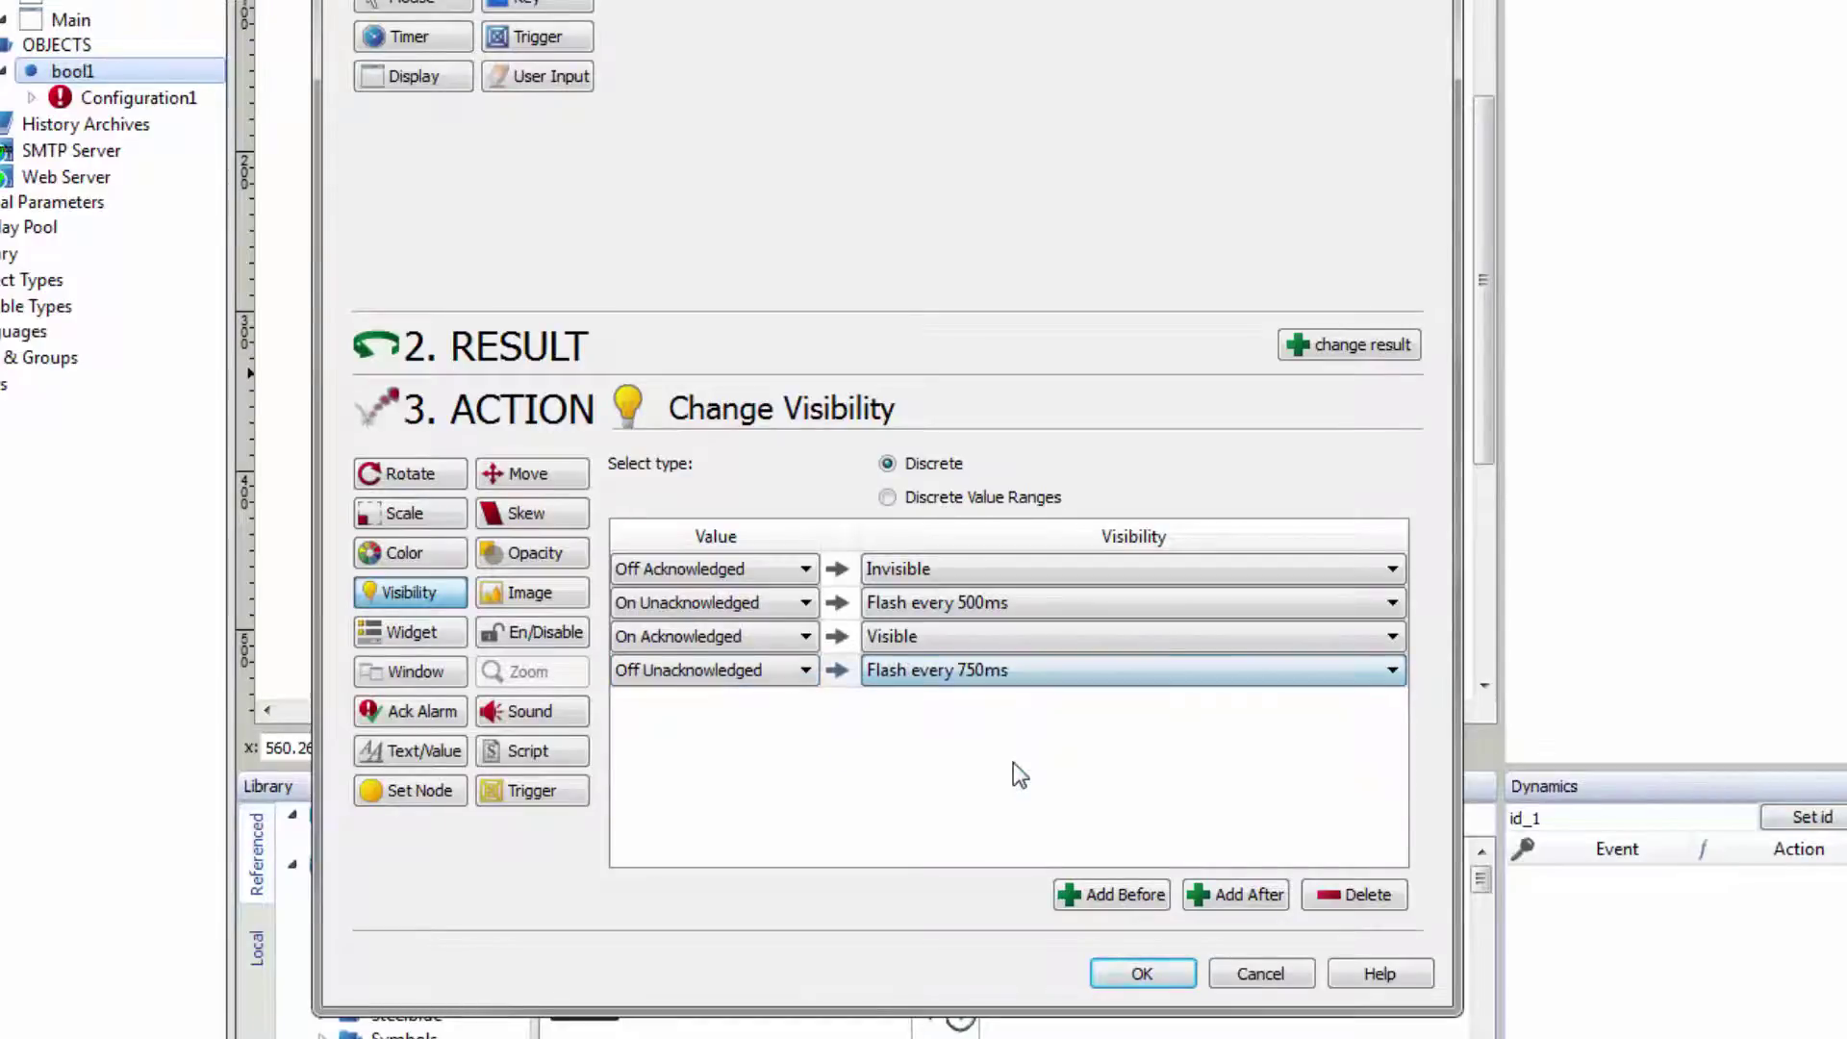
{"action": "left_click", "coordinate": [1197, 897]}
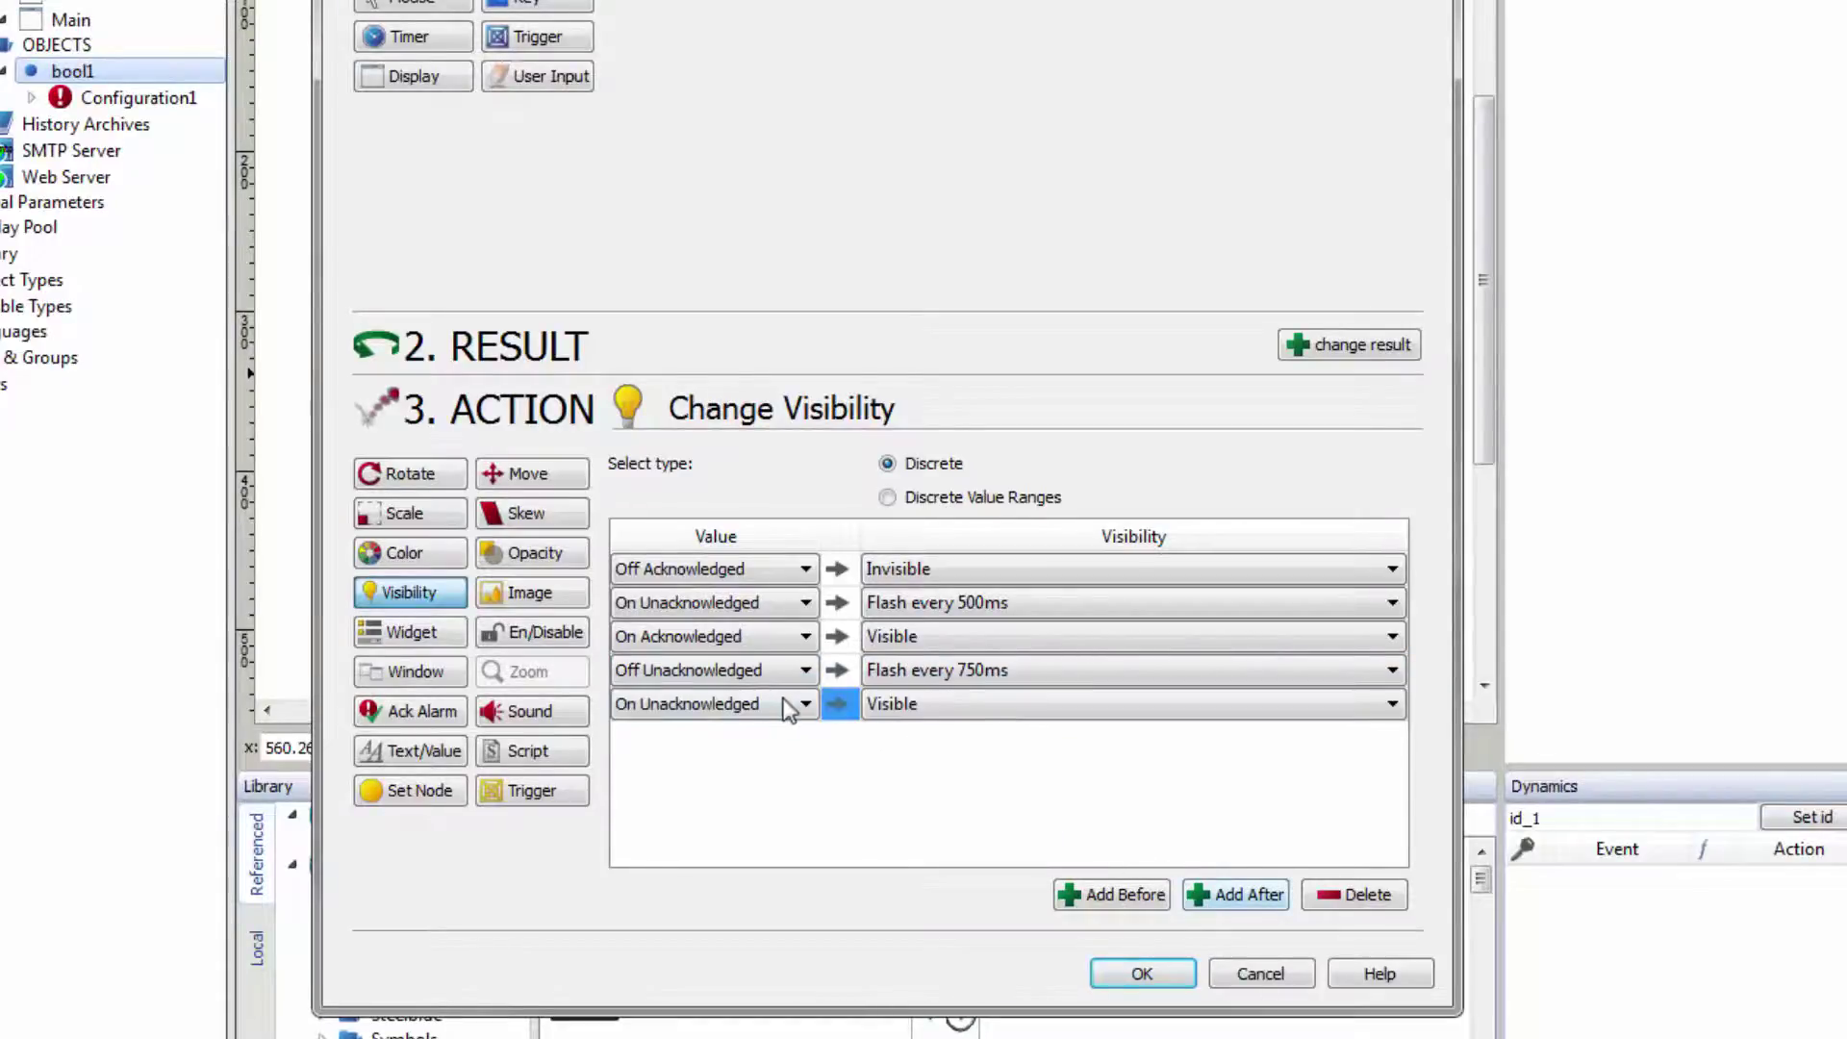
{"action": "left_click", "coordinate": [777, 701]}
{"action": "left_click", "coordinate": [777, 805]}
{"action": "left_click", "coordinate": [900, 704]}
{"action": "left_click", "coordinate": [985, 753]}
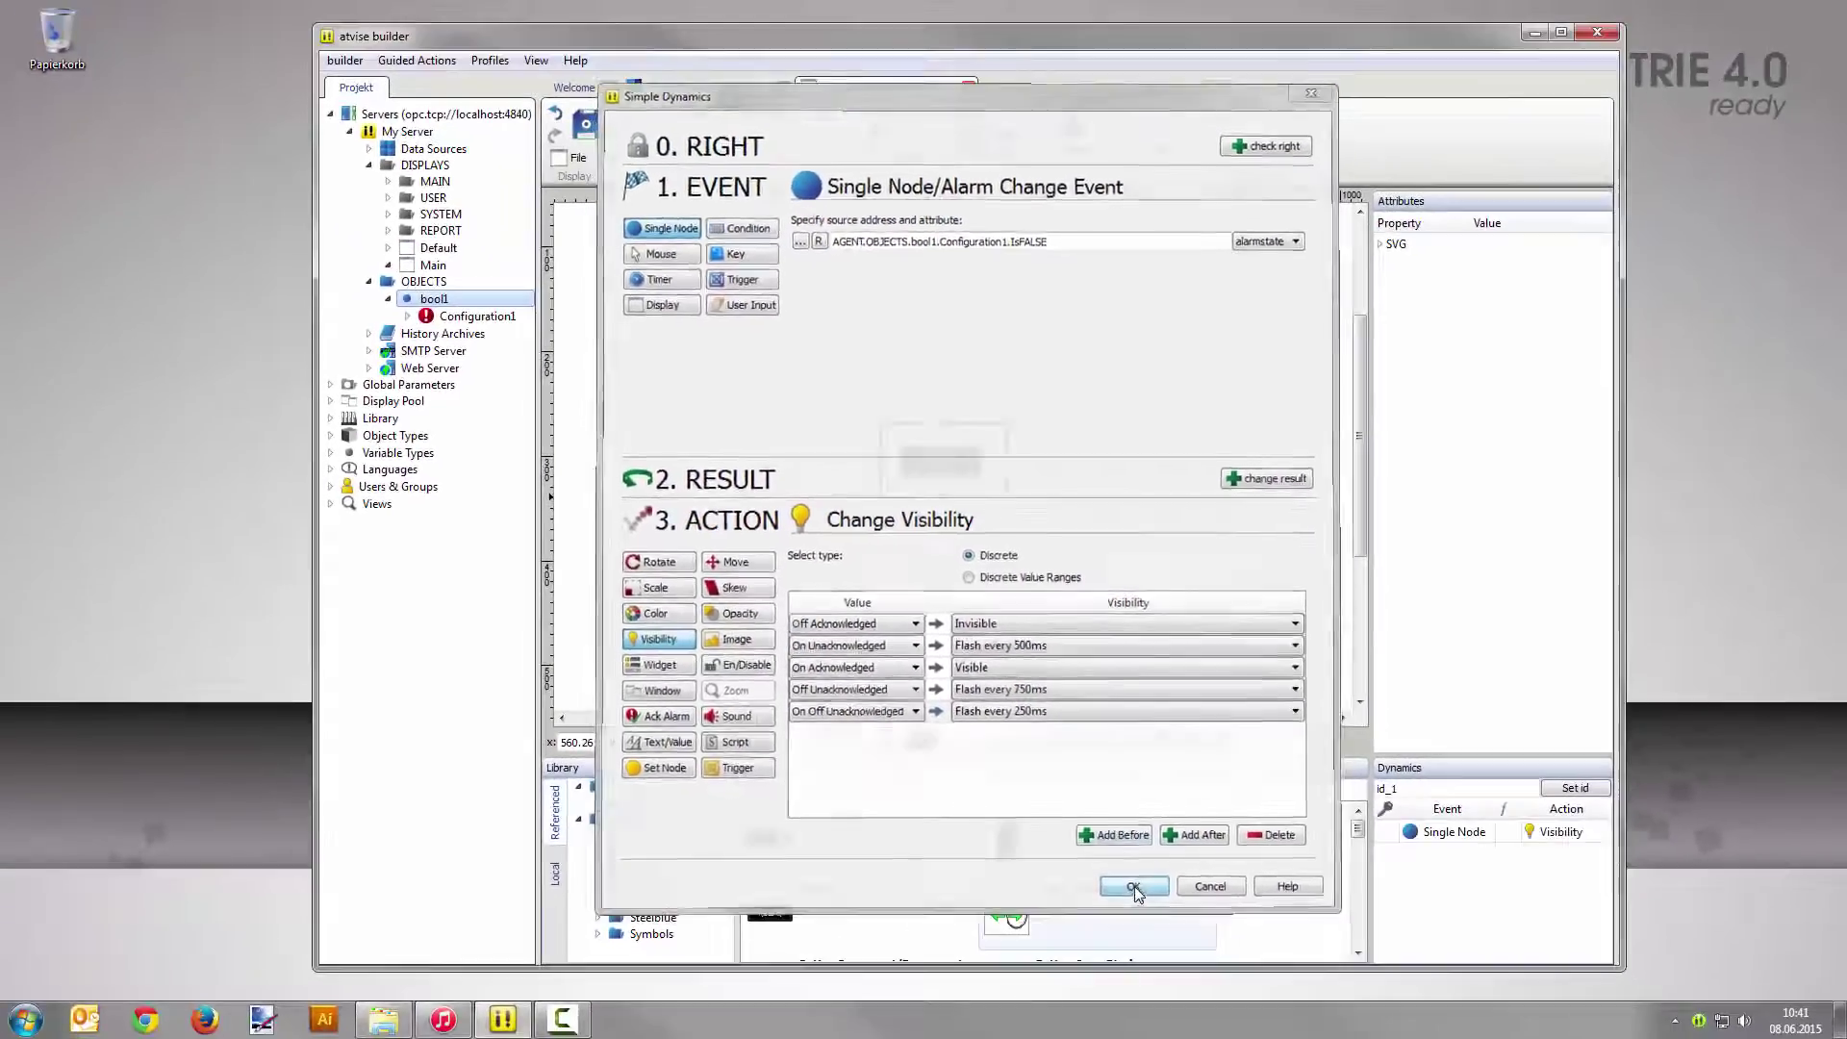
- Apply the visibility dynamic, save the Main display, and go to the server's http1 (81) browser shortcut
{"action": "left_click", "coordinate": [1142, 974]}
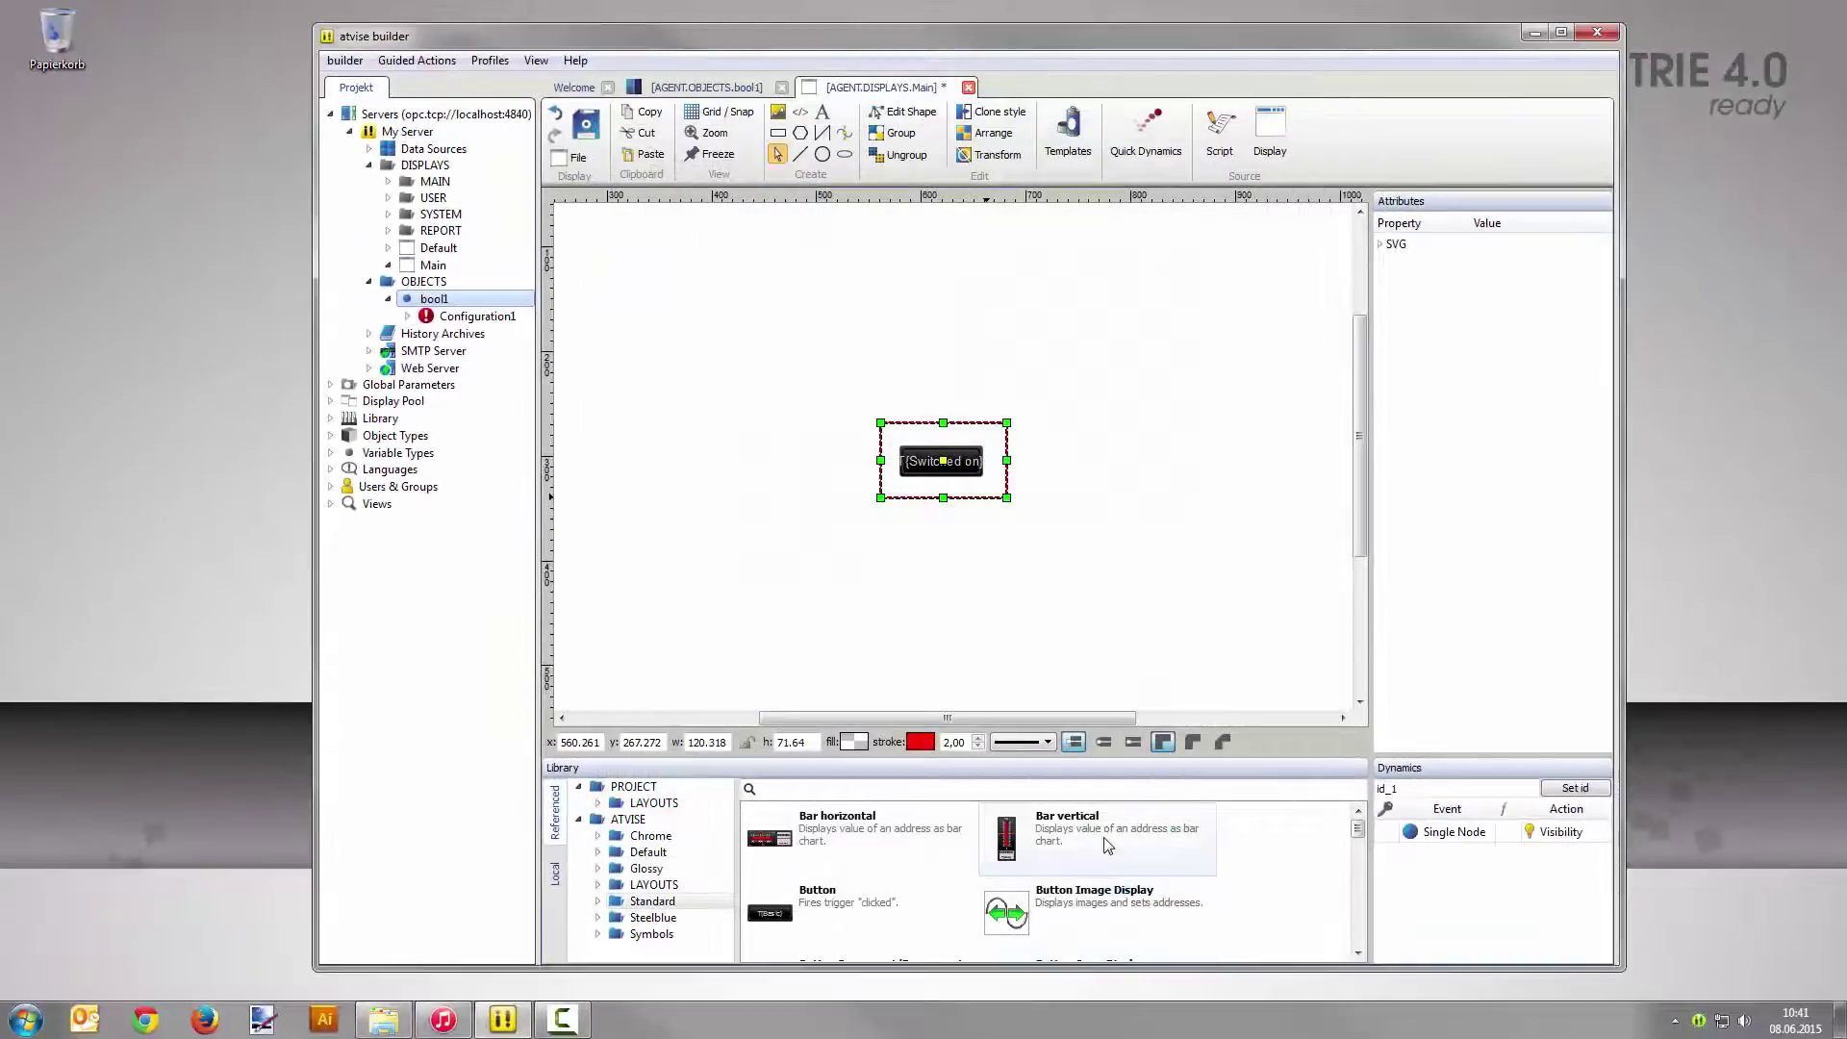
{"action": "left_click", "coordinate": [586, 124]}
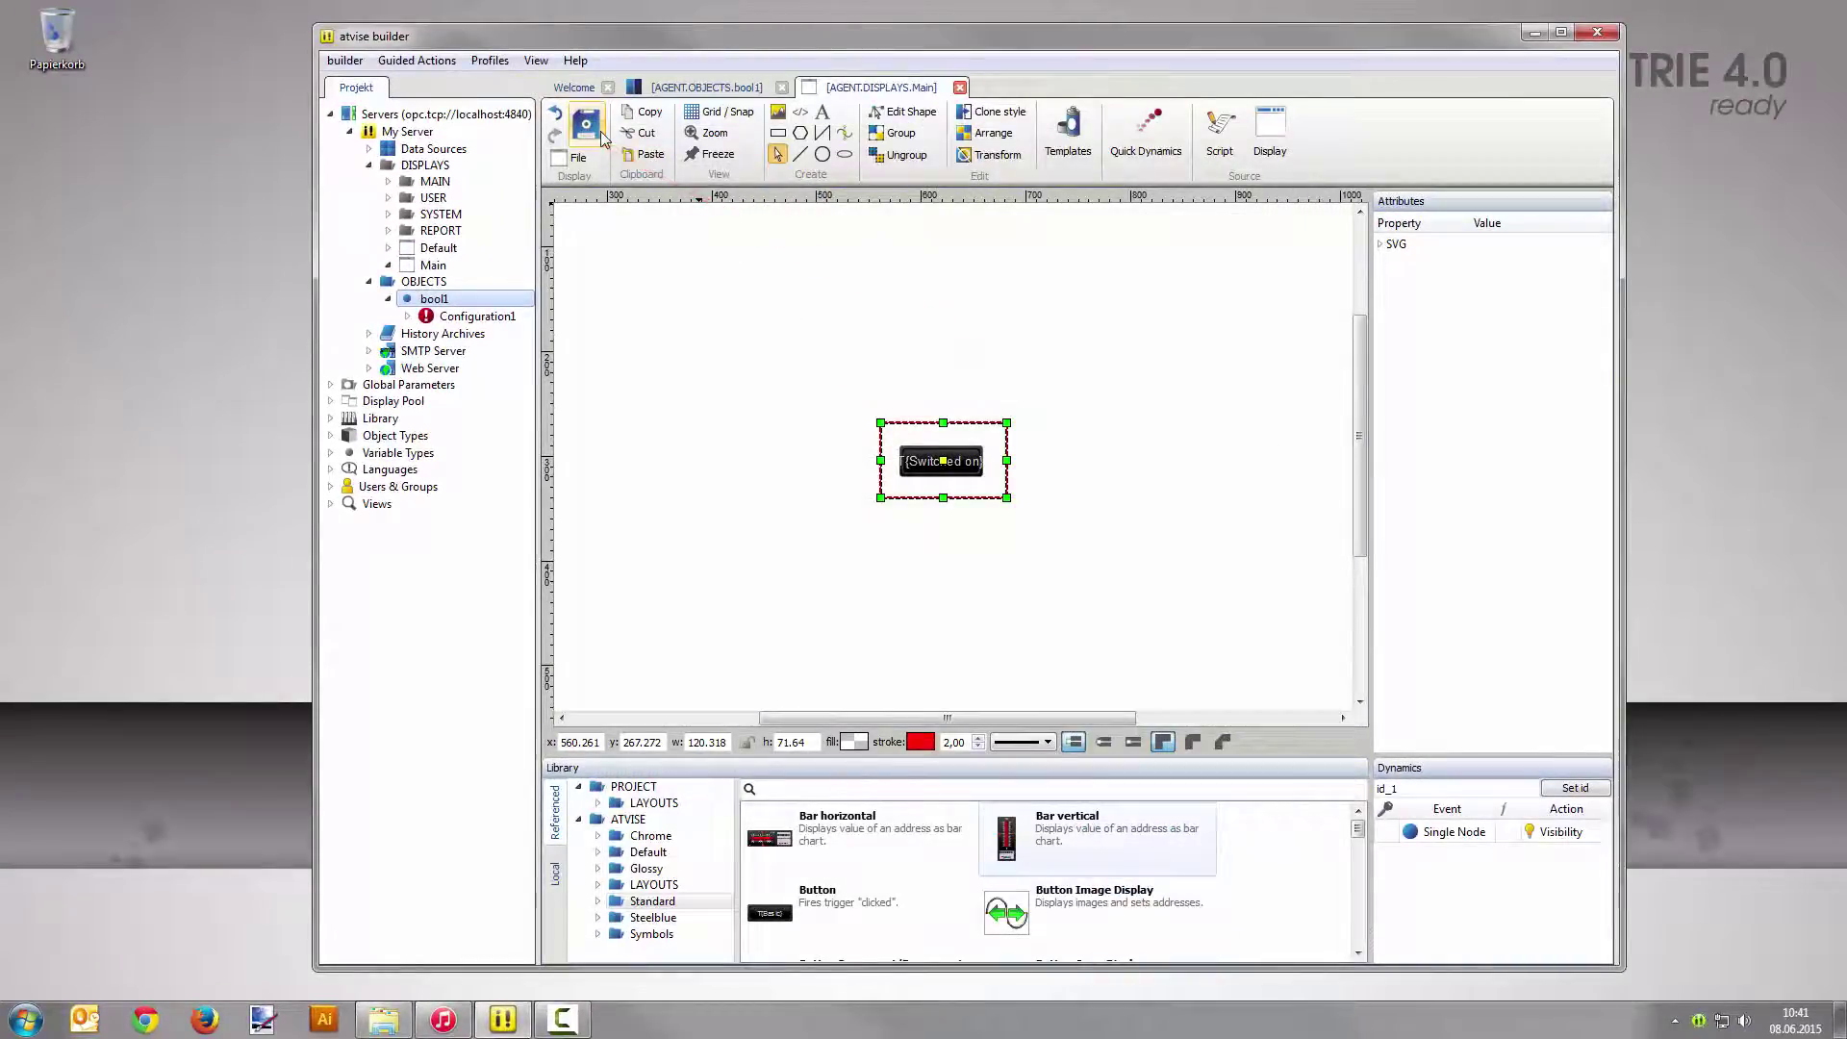
{"action": "left_click", "coordinate": [417, 60]}
{"action": "mouse_move", "coordinate": [610, 248]}
{"action": "mouse_move", "coordinate": [709, 252]}
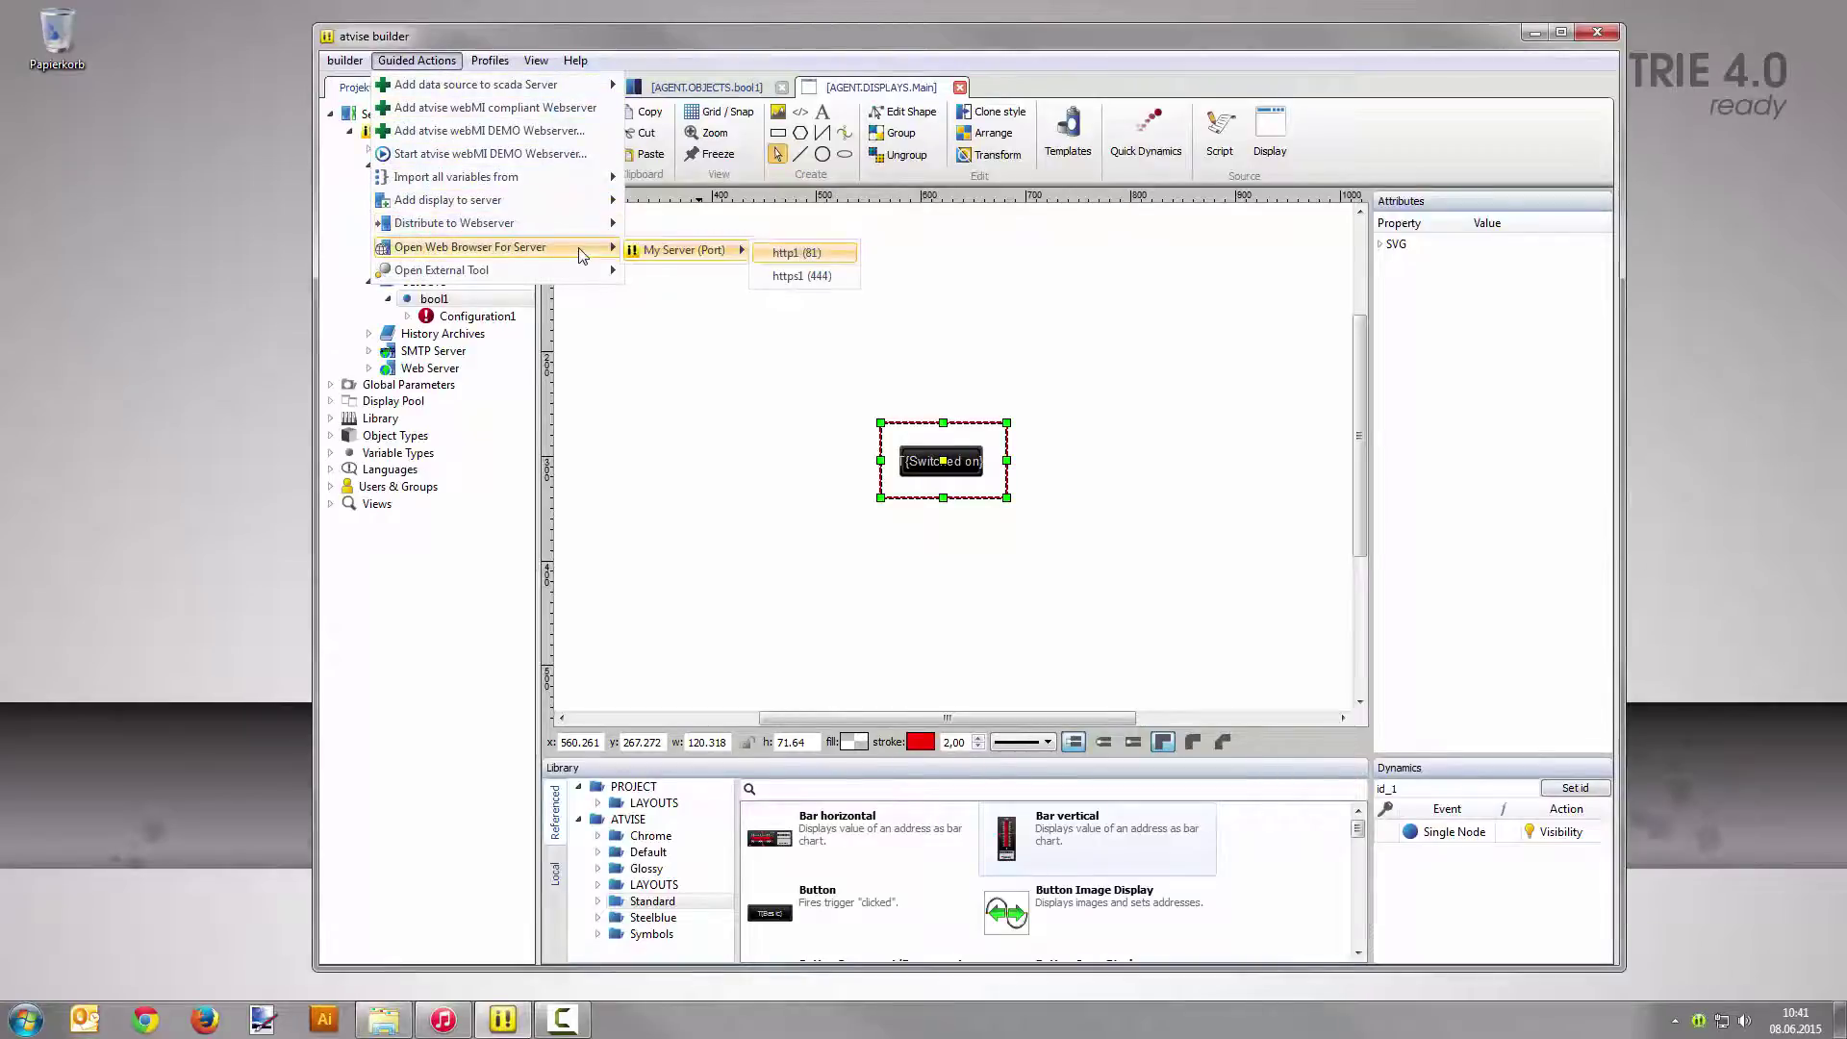
- Load the visualization on port 81, switch the button off, and view the IsFALSE alarm in the alarm list
{"action": "left_click", "coordinate": [808, 254]}
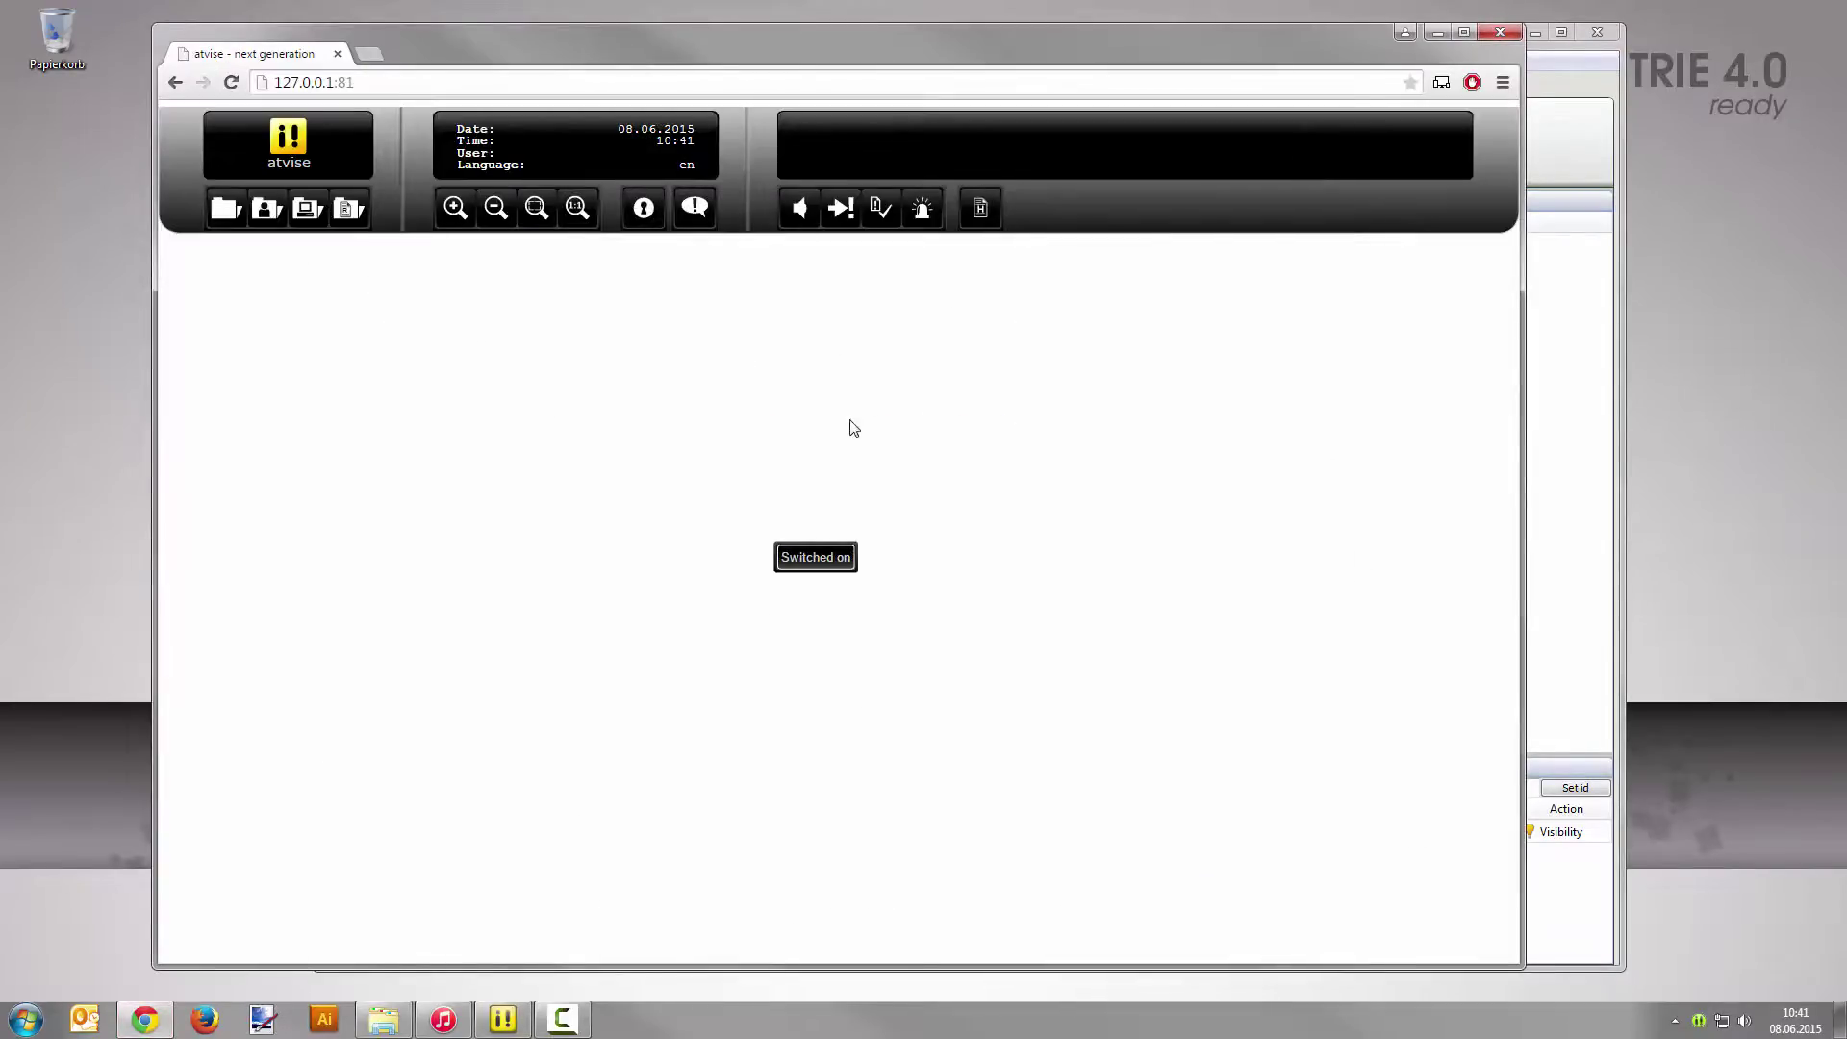
{"action": "left_click", "coordinate": [815, 558]}
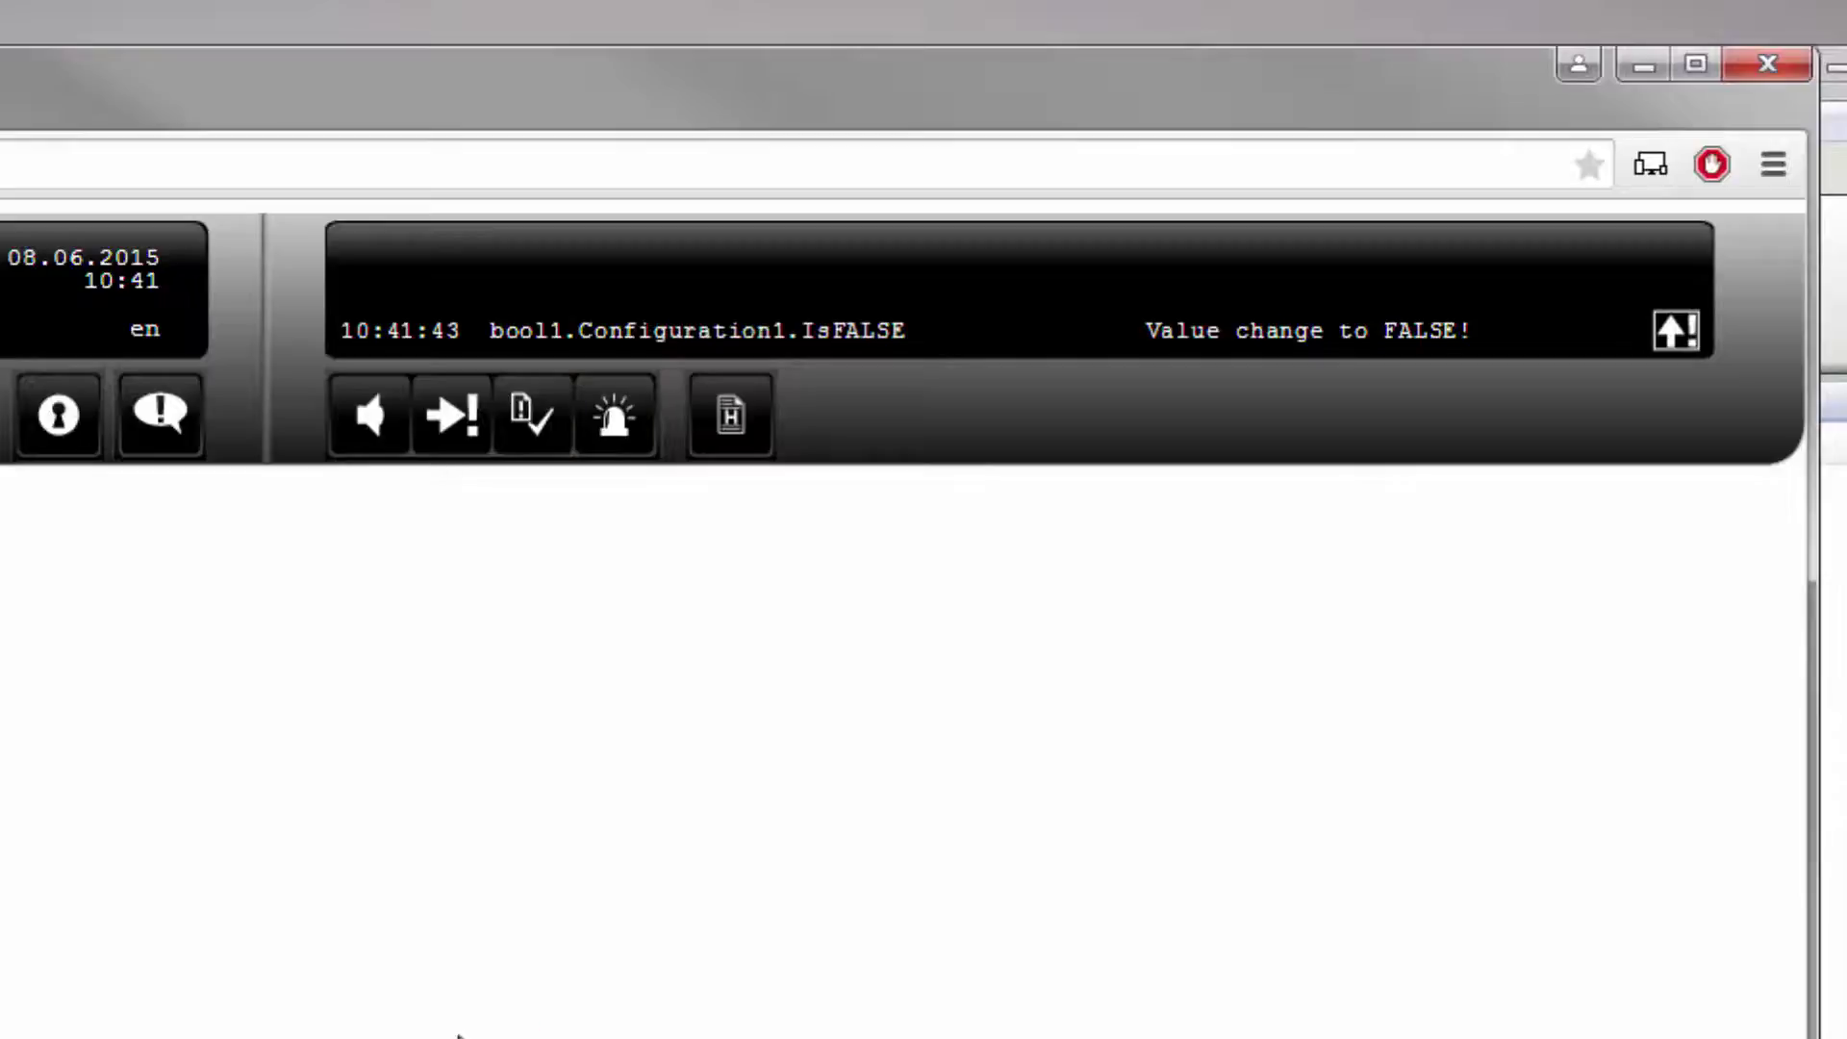
{"action": "left_click", "coordinate": [610, 418]}
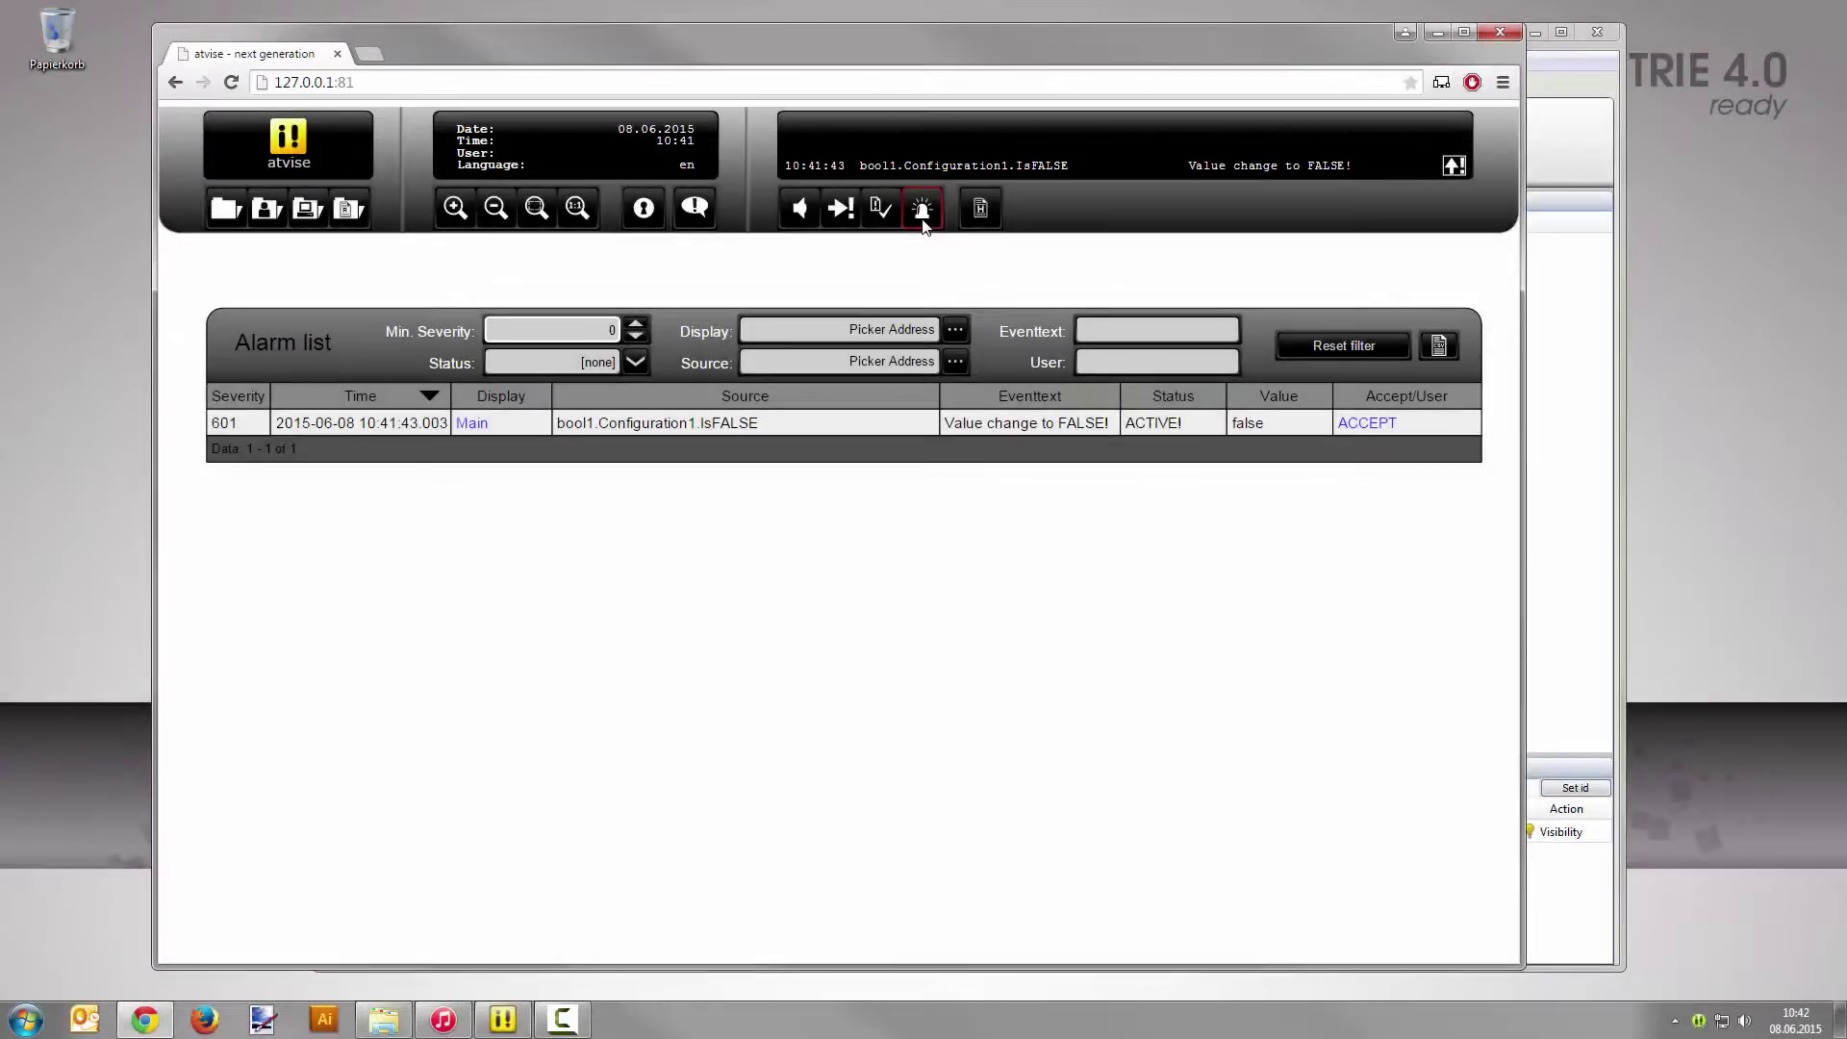
- Accept the active bool1.Configuration1.IsFALSE alarm
{"action": "left_click", "coordinate": [1369, 428]}
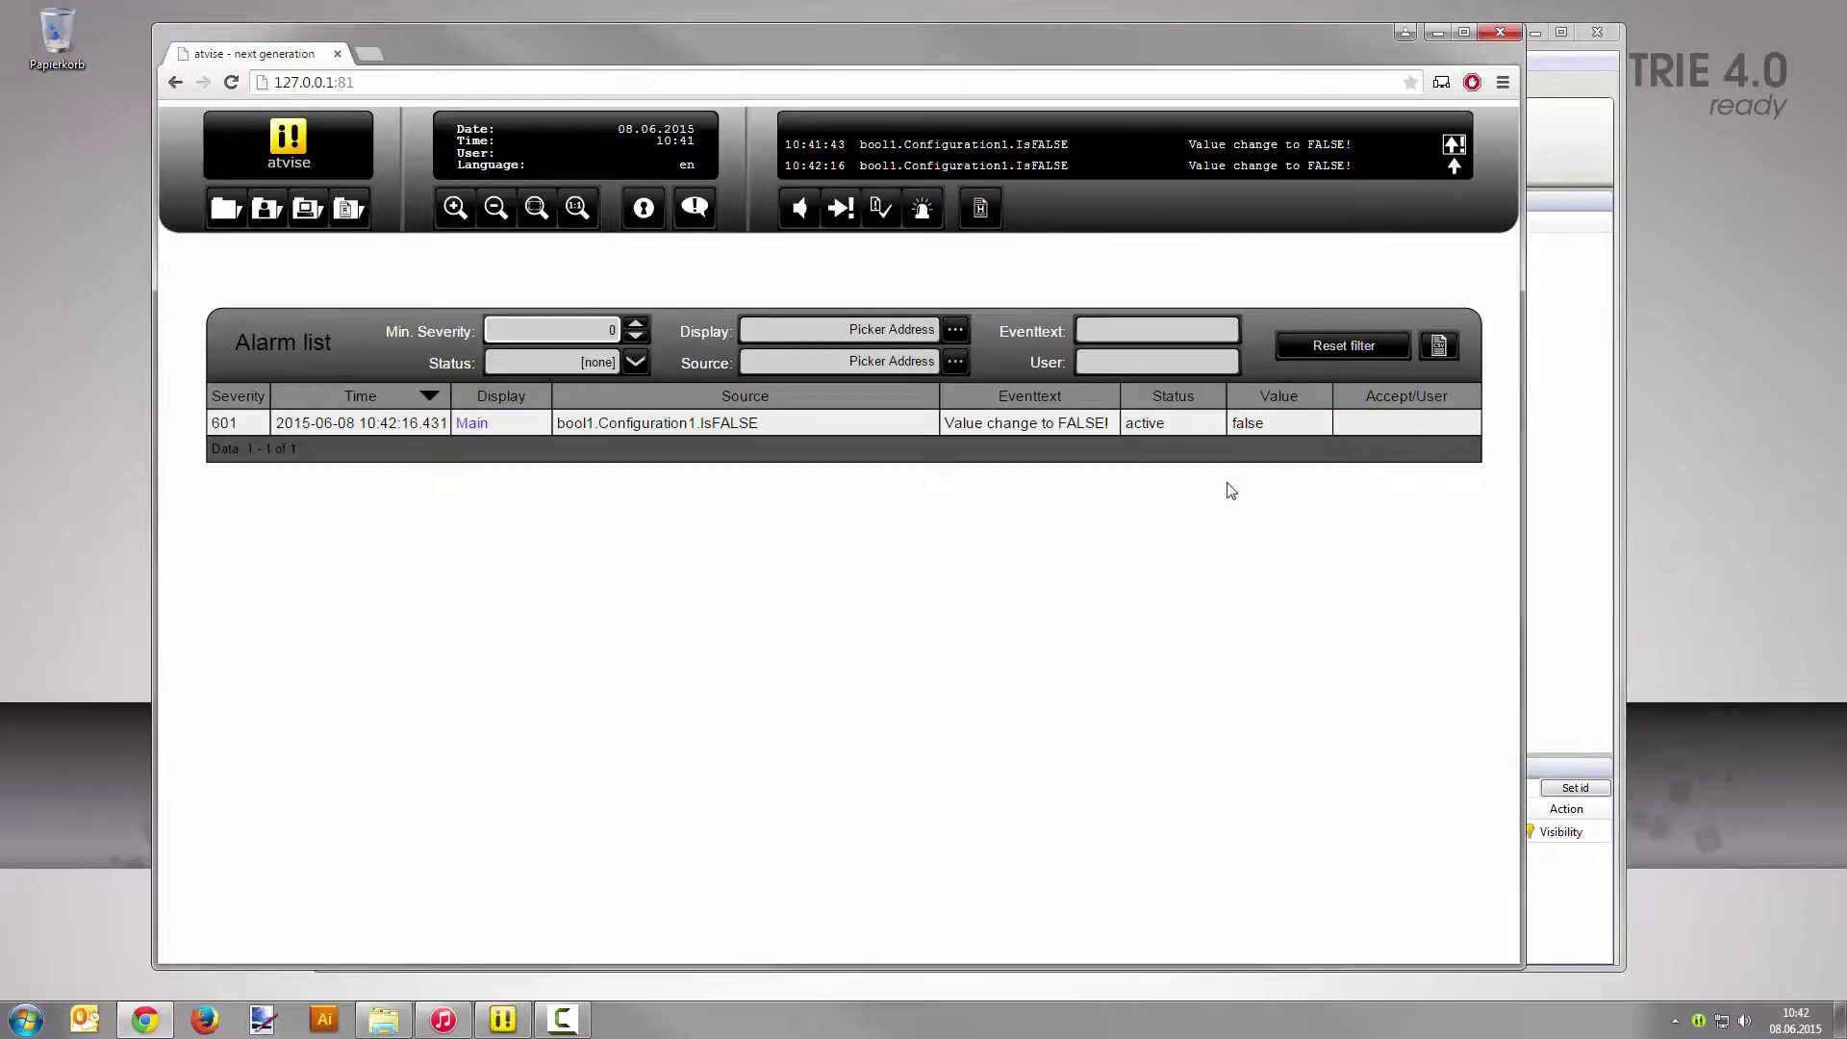
- Go back to the Main display and turn the button to Switched on
{"action": "left_click", "coordinate": [474, 428]}
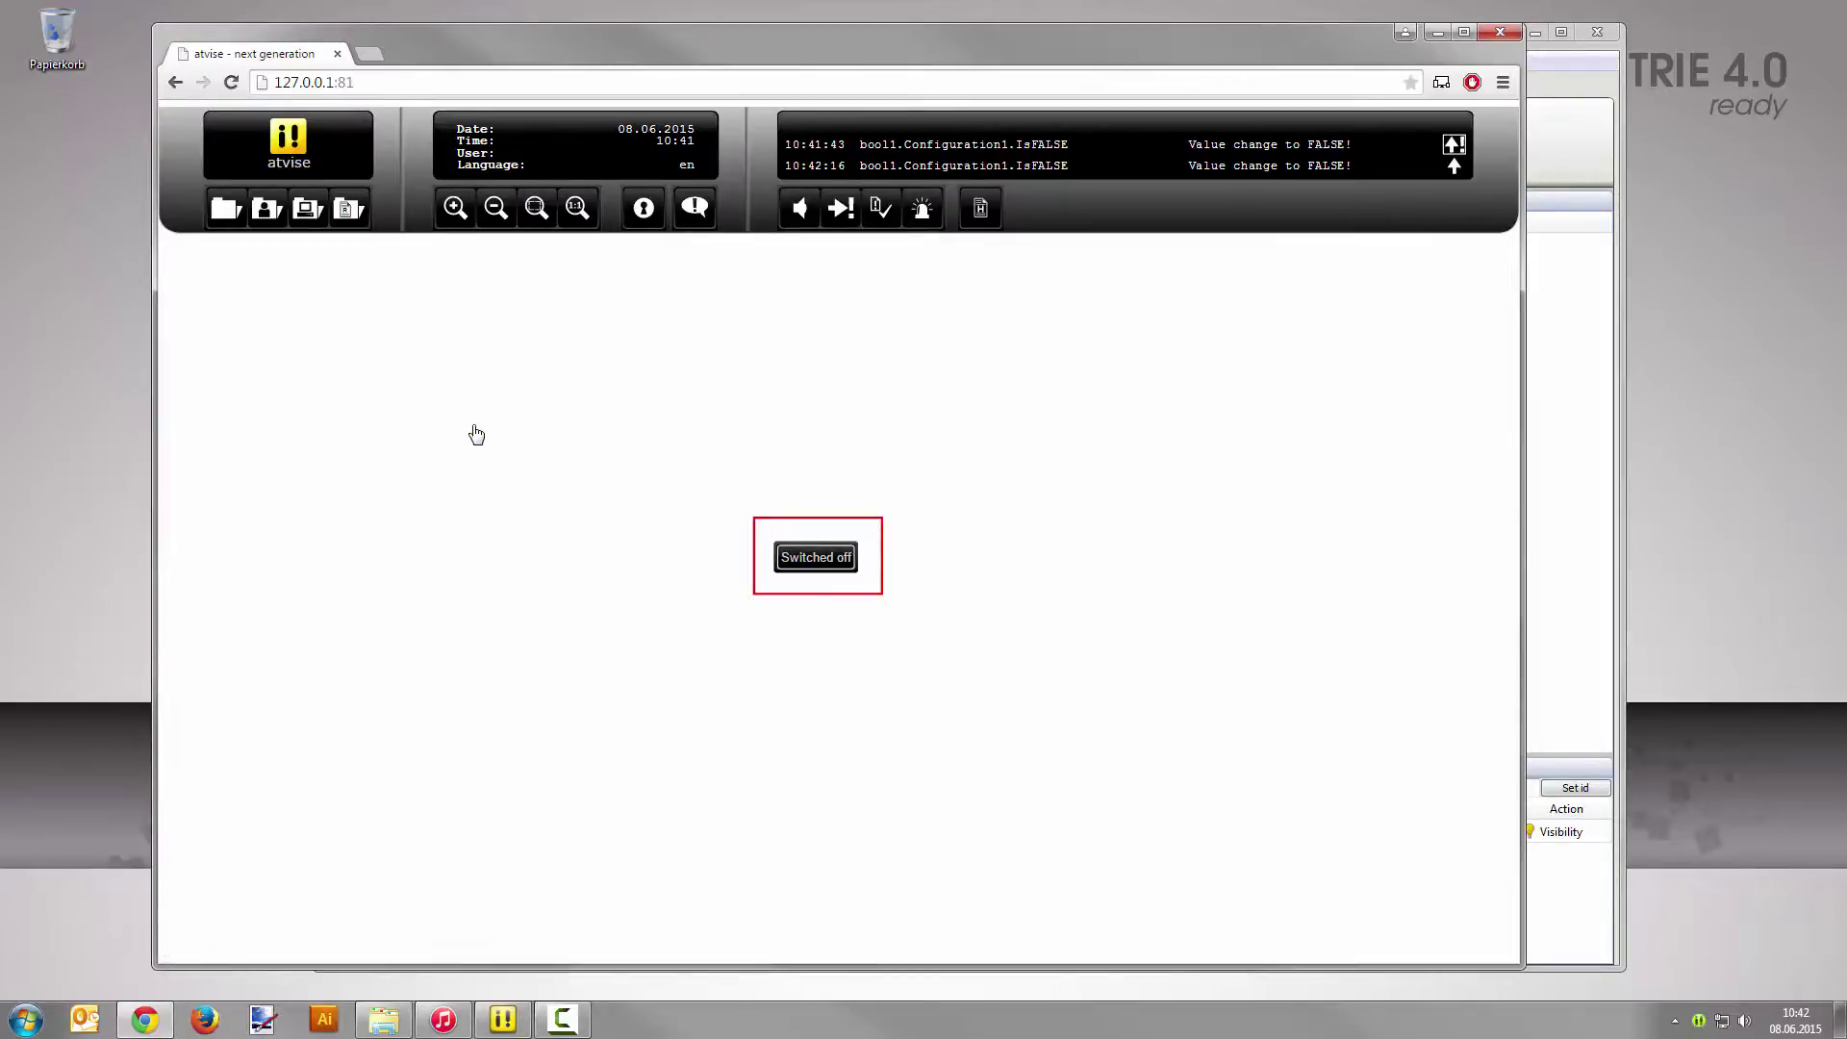
{"action": "left_click", "coordinate": [821, 567]}
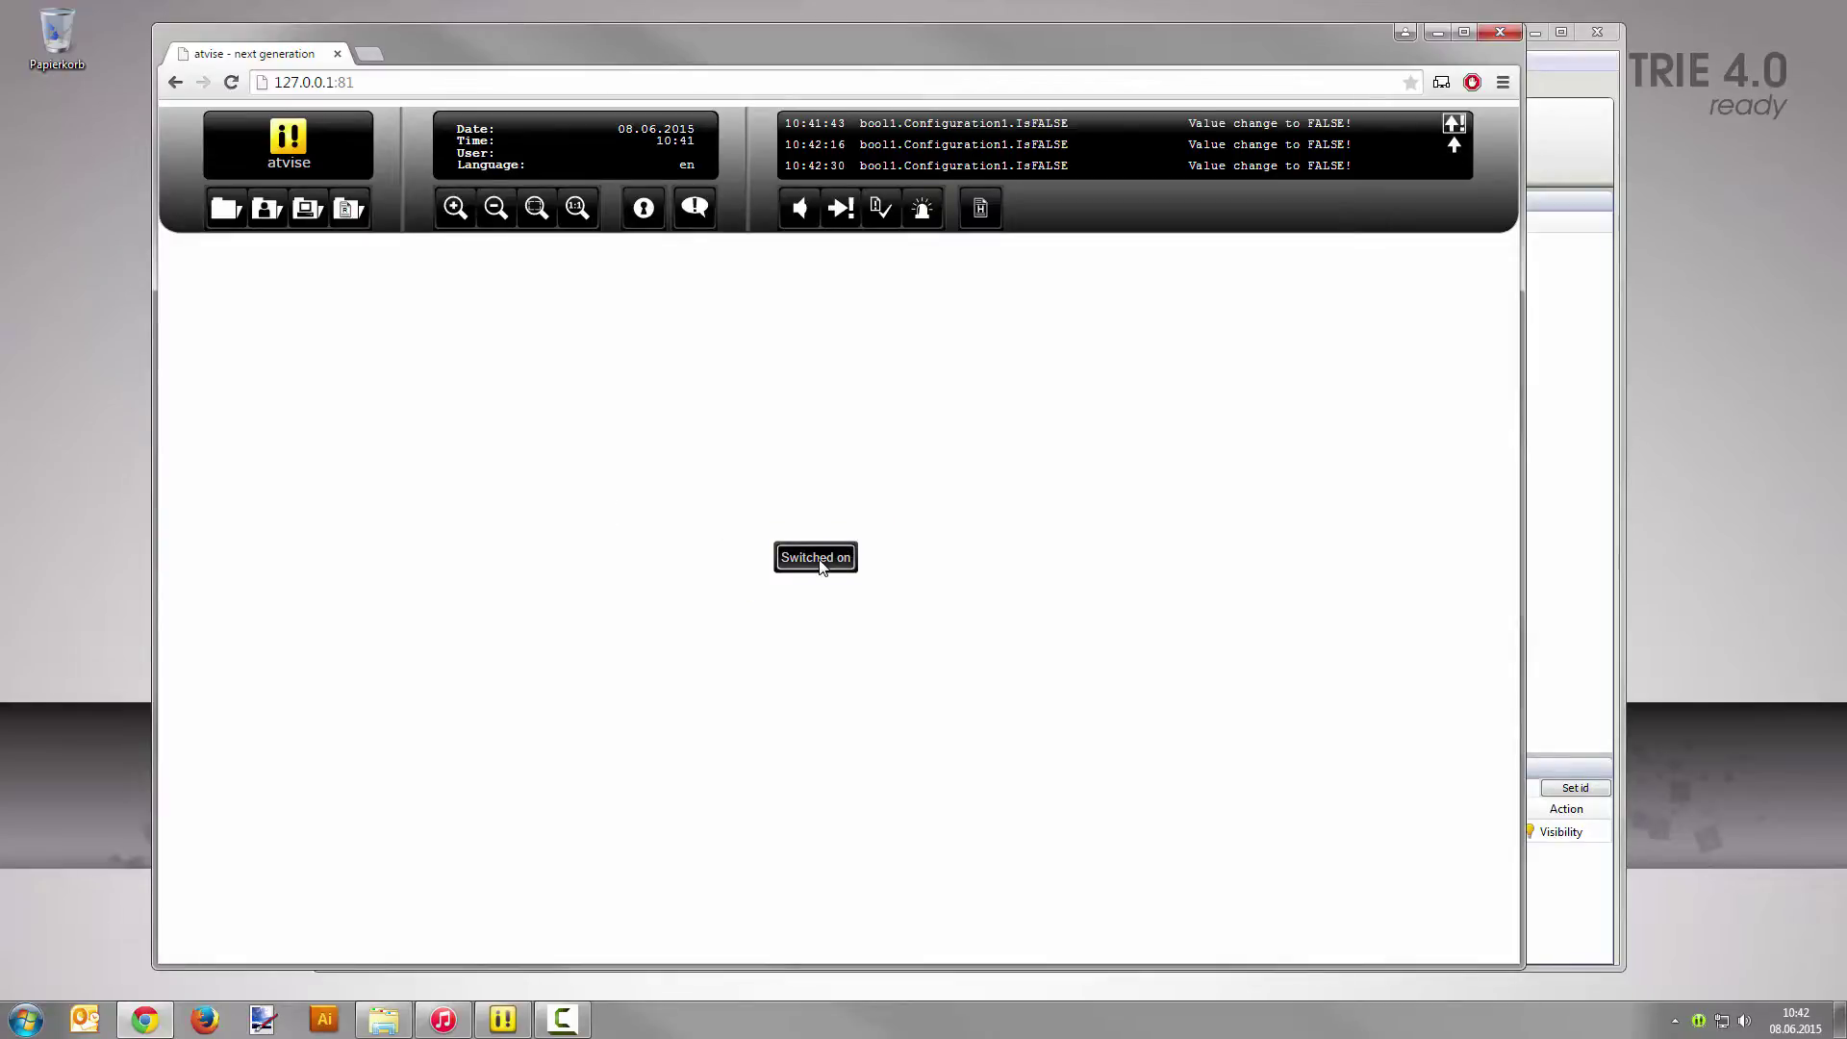